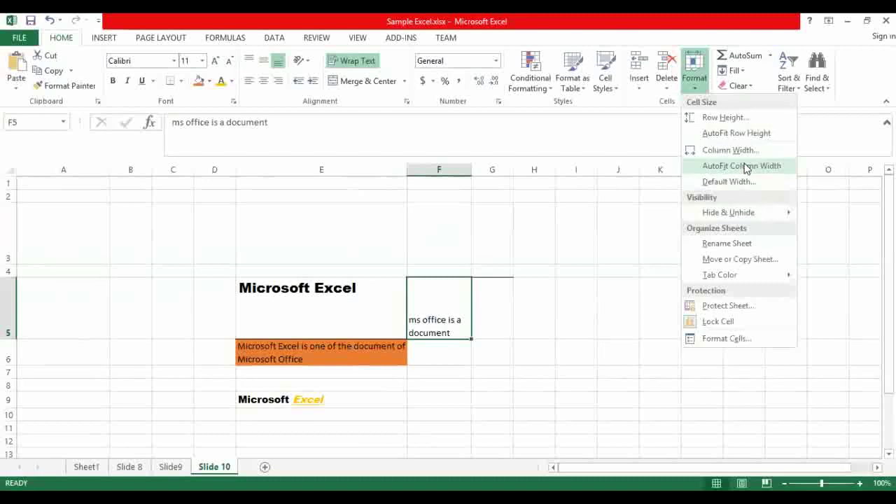
AutoFit the column width and row height of cell F5, which contains "ms office is a document".
{"action": "left_click", "coordinate": [746, 167]}
{"action": "left_click", "coordinate": [697, 84]}
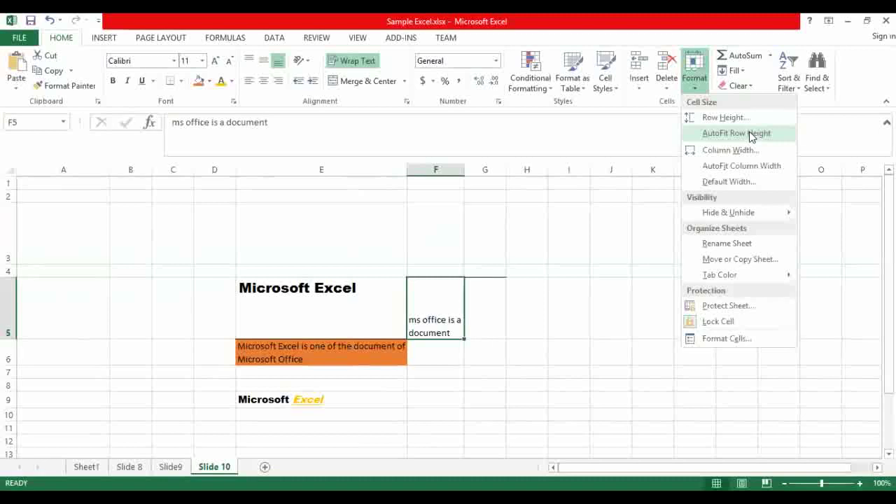
{"action": "left_click", "coordinate": [751, 136]}
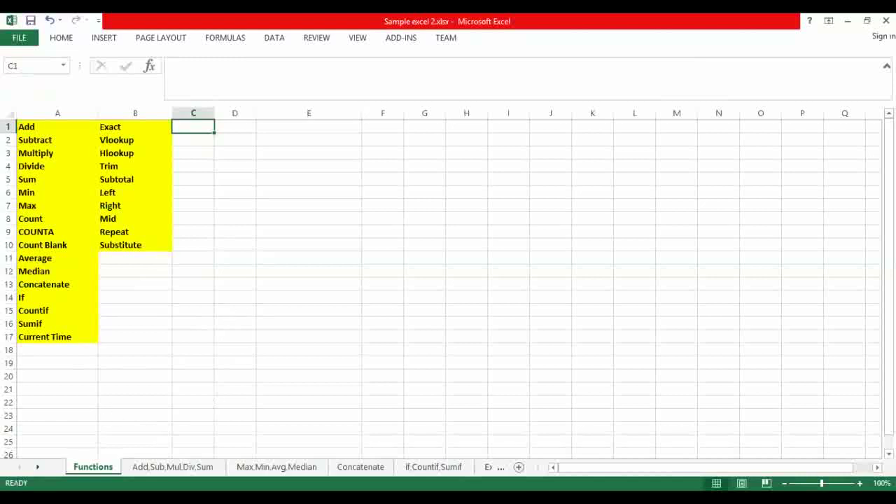
On the Add,Sub,Mul,Div,Sum sheet, enter 12 in C4 and 76 in D4 beside the Add label.
{"action": "left_click", "coordinate": [169, 467]}
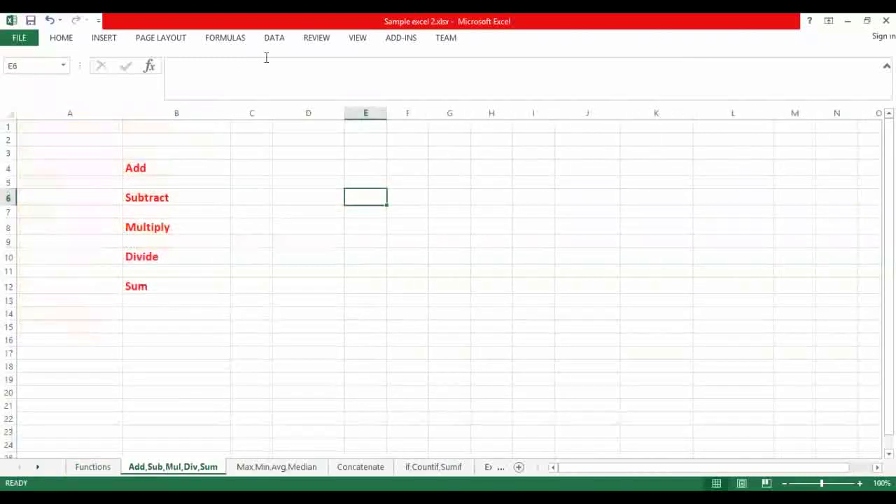
{"action": "left_click", "coordinate": [255, 164]}
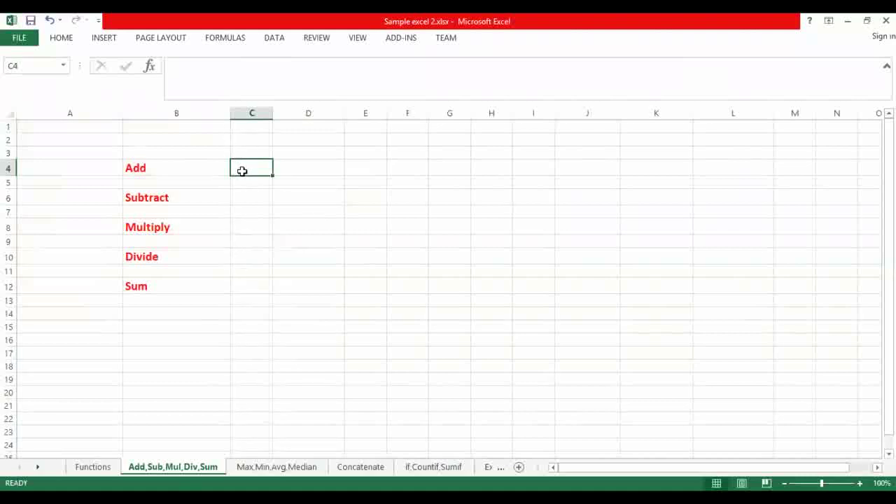
{"action": "type", "text": "12"}
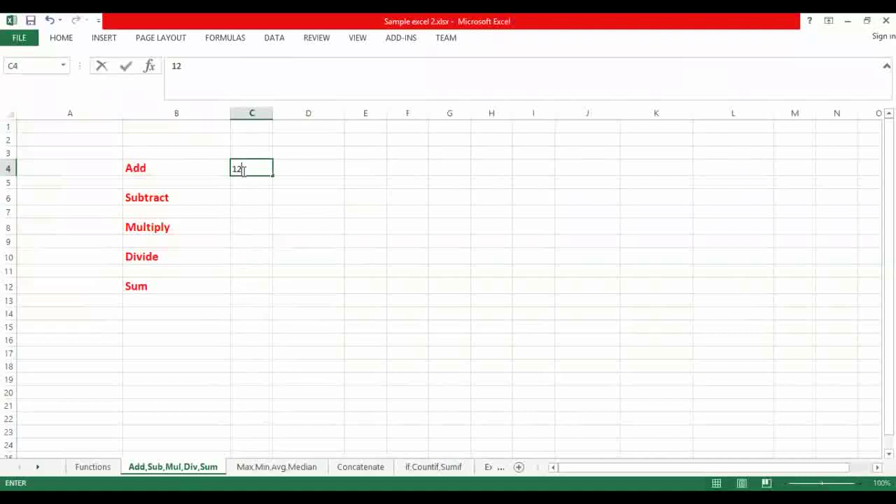
{"action": "left_click", "coordinate": [328, 171]}
{"action": "type", "text": "78="}
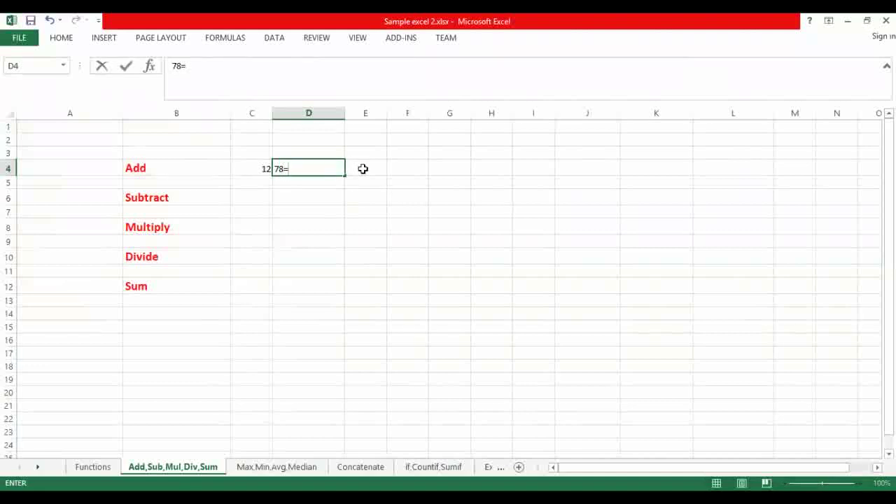
{"action": "key", "text": "BackSpace"}
{"action": "type", "text": "6"}
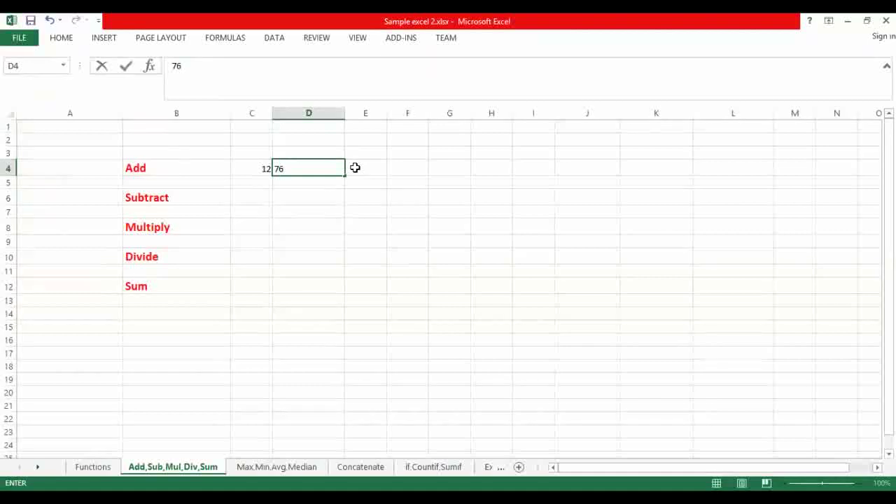
Add the two values of the Add row with the formula =C4+D4 in cell E4.
{"action": "left_click", "coordinate": [355, 167]}
{"action": "type", "text": "="}
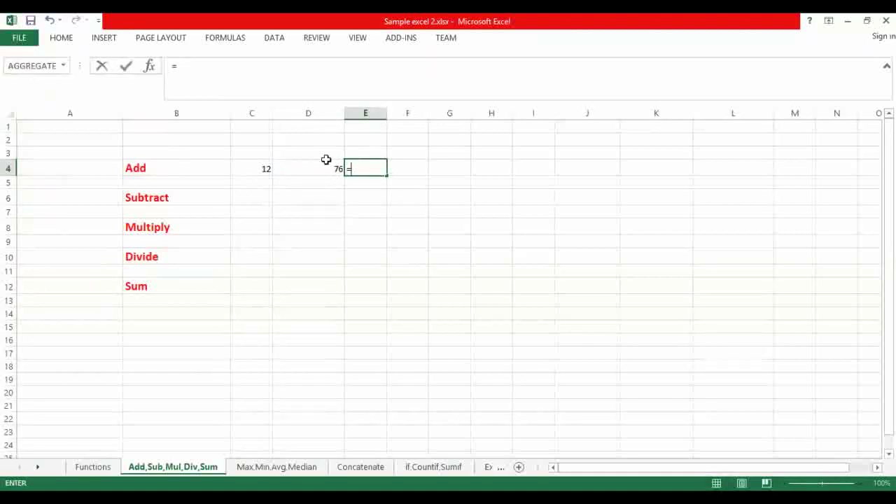
{"action": "left_click", "coordinate": [251, 168]}
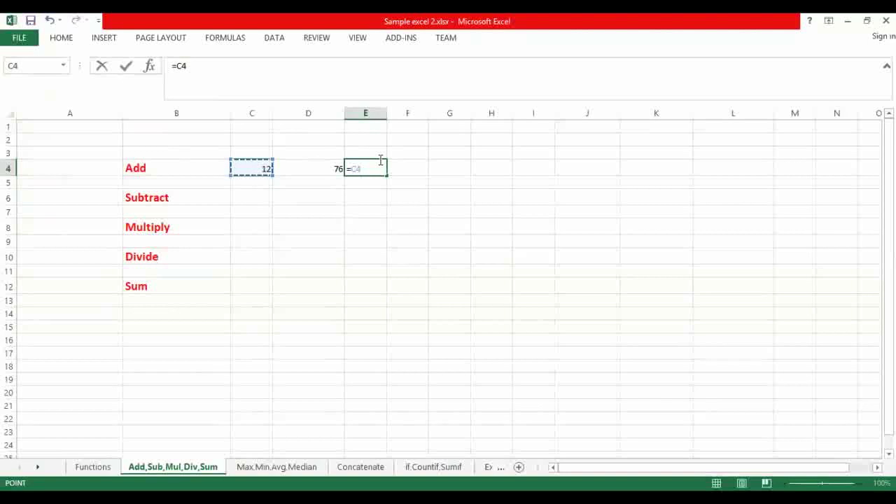
{"action": "type", "text": "+"}
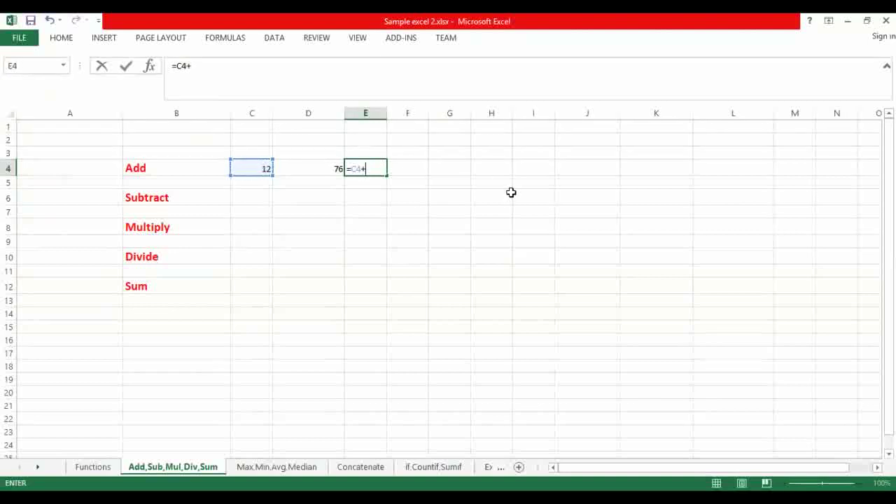
{"action": "left_click", "coordinate": [326, 175]}
{"action": "key", "text": "Return"}
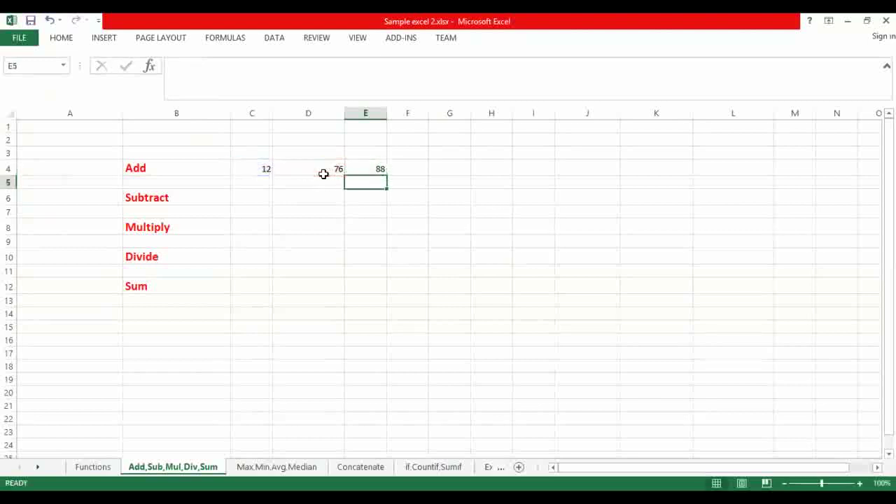
Enter 36 in C6 and 17 in D6 beside the Subtract label.
{"action": "left_click", "coordinate": [252, 200]}
{"action": "type", "text": "3"}
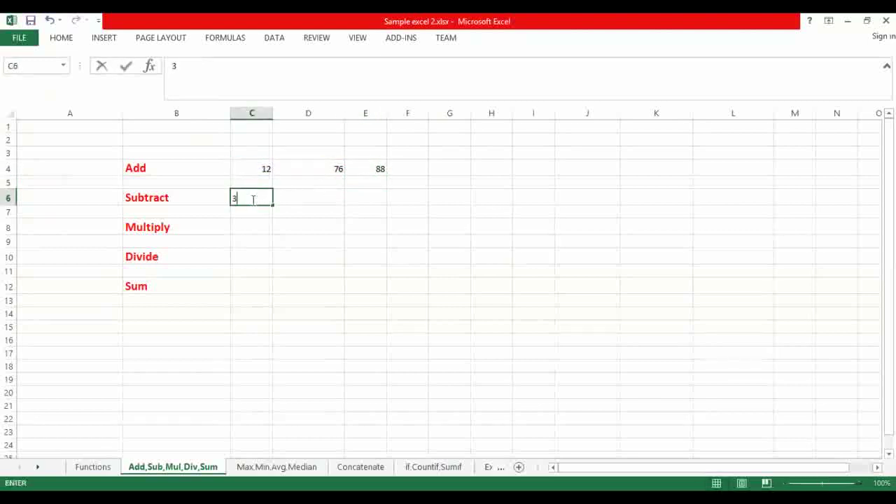
{"action": "type", "text": "6"}
{"action": "left_click", "coordinate": [300, 198]}
{"action": "type", "text": "9"}
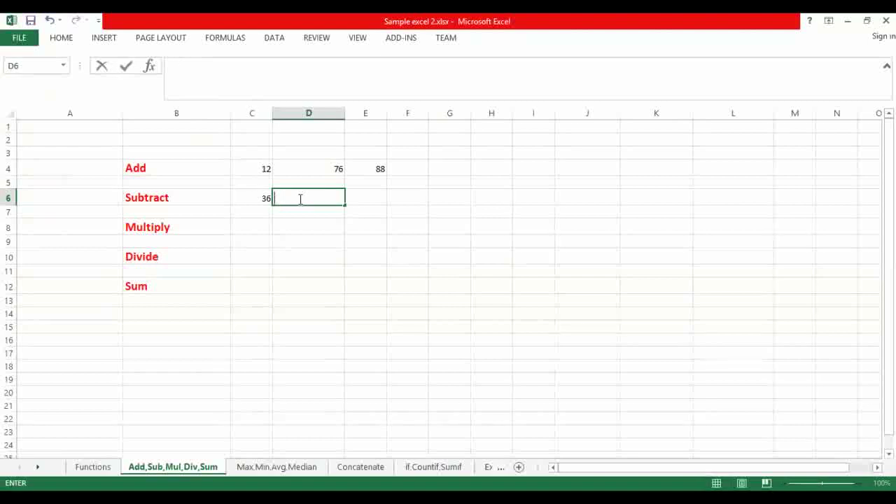
Subtract the second value of the Subtract row from the first with the formula =C6-D6 in cell E6.
{"action": "left_click", "coordinate": [365, 199]}
{"action": "type", "text": "="}
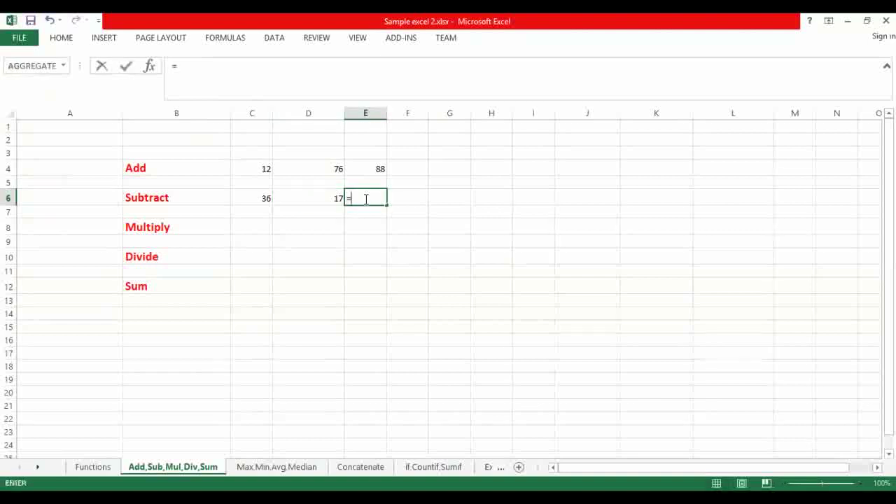
{"action": "left_click", "coordinate": [264, 198]}
{"action": "type", "text": "-"}
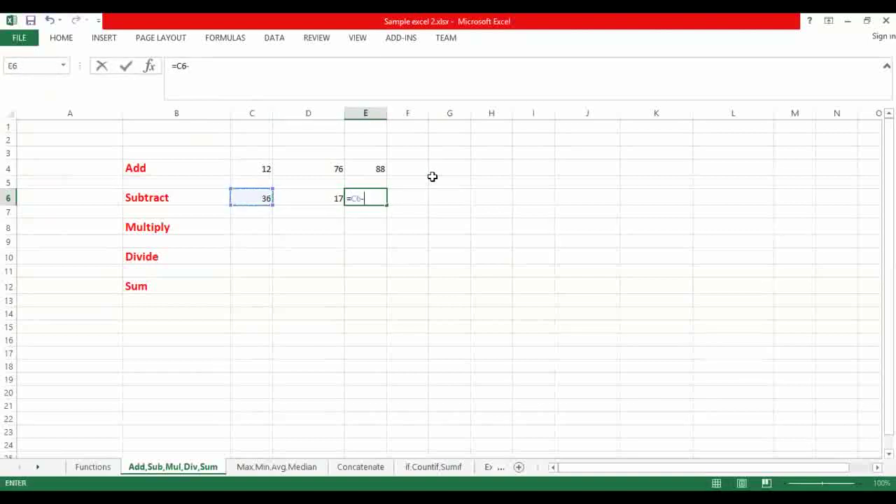
{"action": "left_click", "coordinate": [322, 192]}
{"action": "key", "text": "Return"}
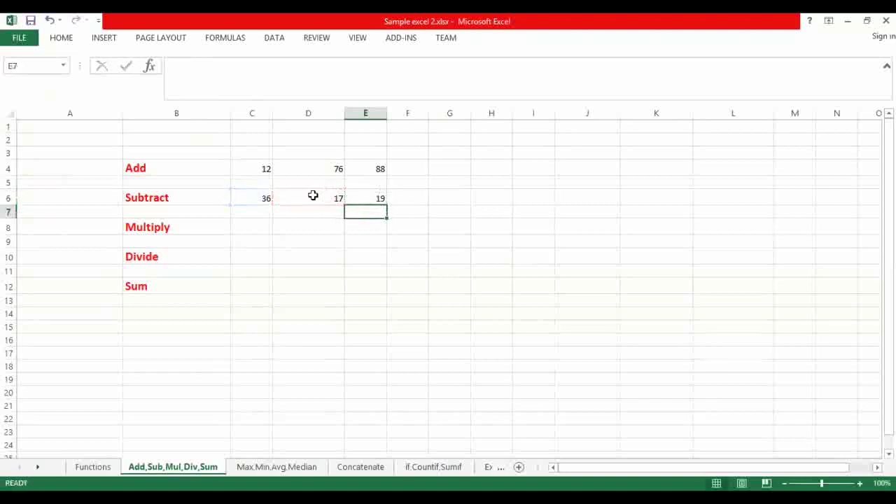
Enter 23 in C8 and 56 in D8 beside the Multiply label.
{"action": "left_click", "coordinate": [245, 226]}
{"action": "type", "text": "23"}
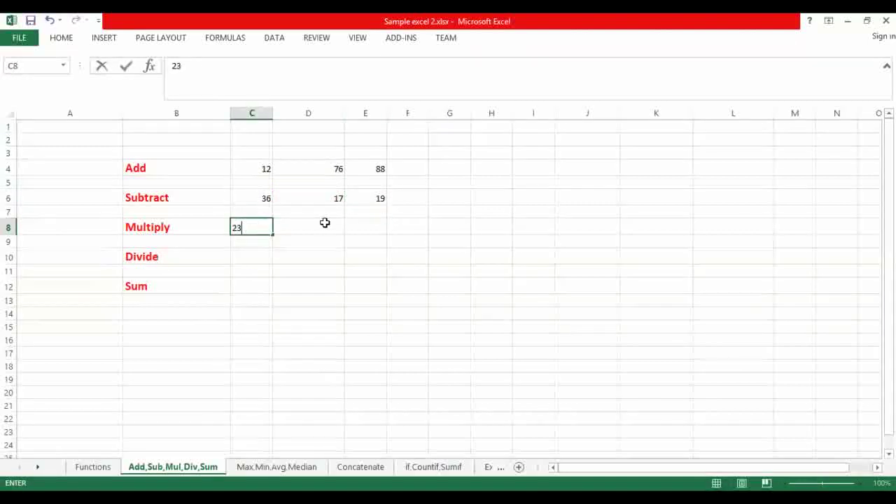
{"action": "left_click", "coordinate": [325, 222]}
{"action": "type", "text": "56"}
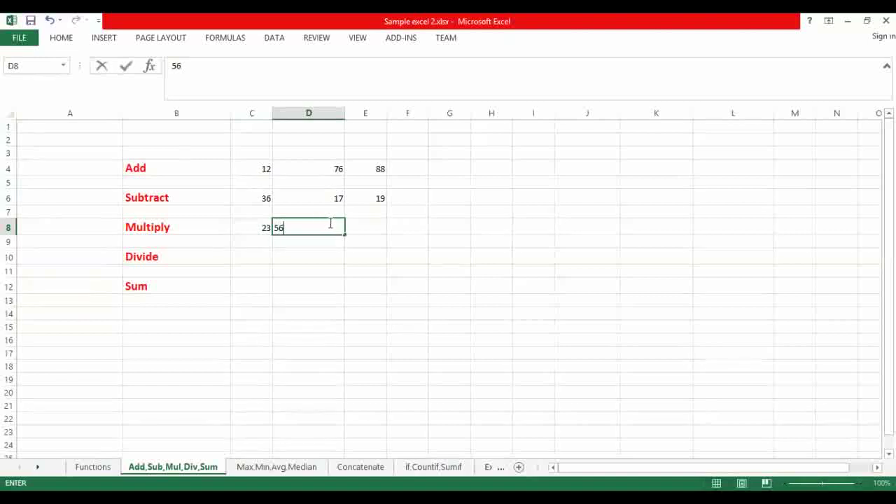
Multiply the two values of the Multiply row with the formula =C8*D8 in cell E8.
{"action": "left_click", "coordinate": [376, 226]}
{"action": "type", "text": "="}
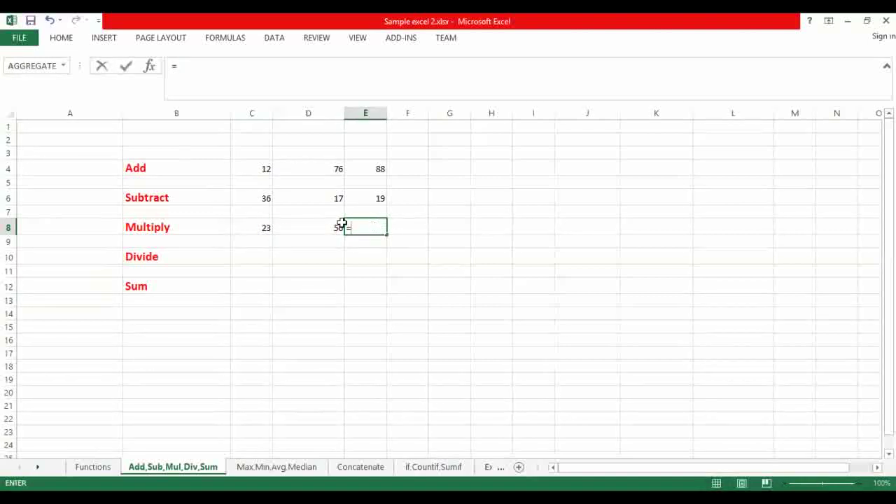
{"action": "left_click", "coordinate": [247, 225]}
{"action": "type", "text": "*"}
{"action": "left_click", "coordinate": [323, 228]}
{"action": "key", "text": "Return"}
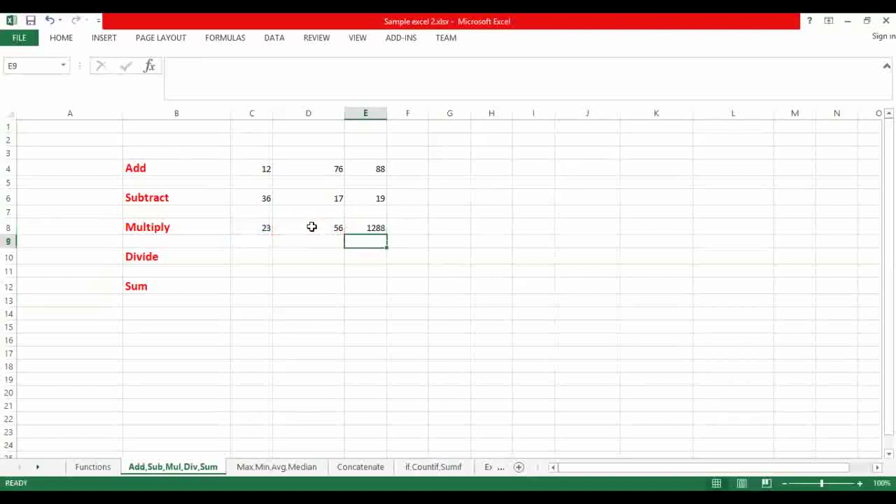
Enter 2344 in C10 and 76 in D10 beside the Divide label.
{"action": "left_click", "coordinate": [260, 260]}
{"action": "type", "text": "2344"}
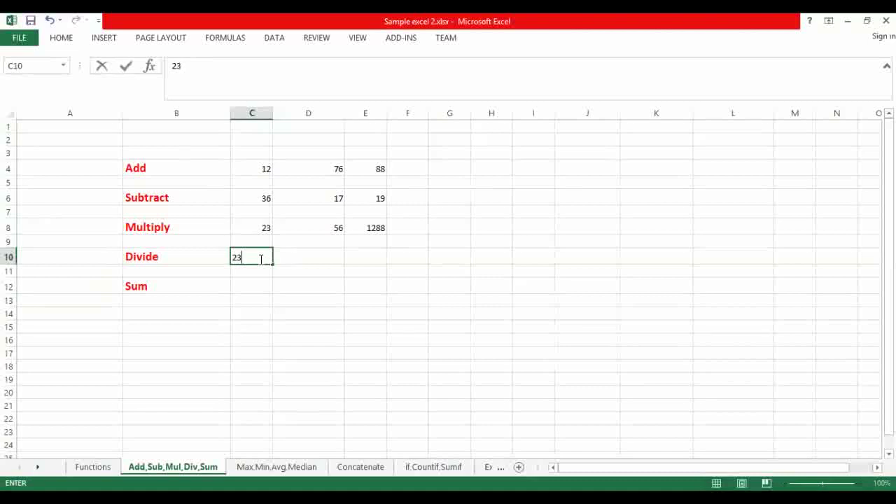
{"action": "left_click", "coordinate": [301, 257]}
{"action": "type", "text": "76"}
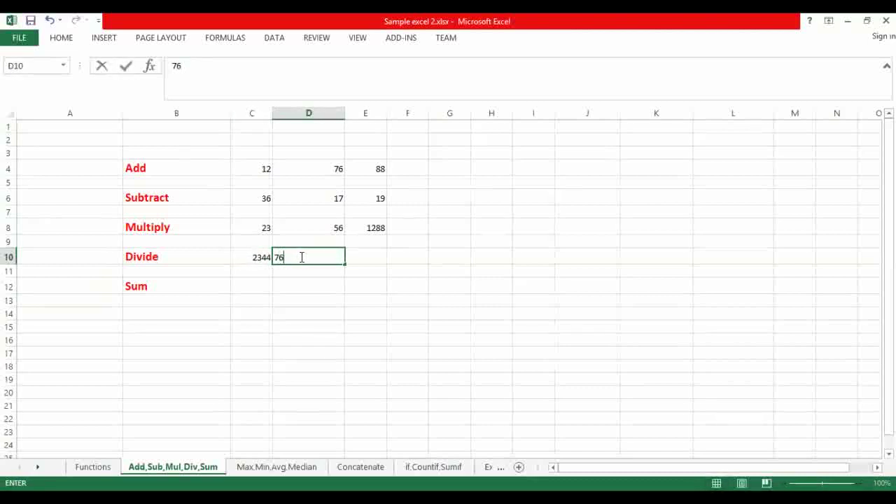
Divide the first value of the Divide row by the second with the formula =C10/D10 in cell E10.
{"action": "left_click", "coordinate": [365, 252]}
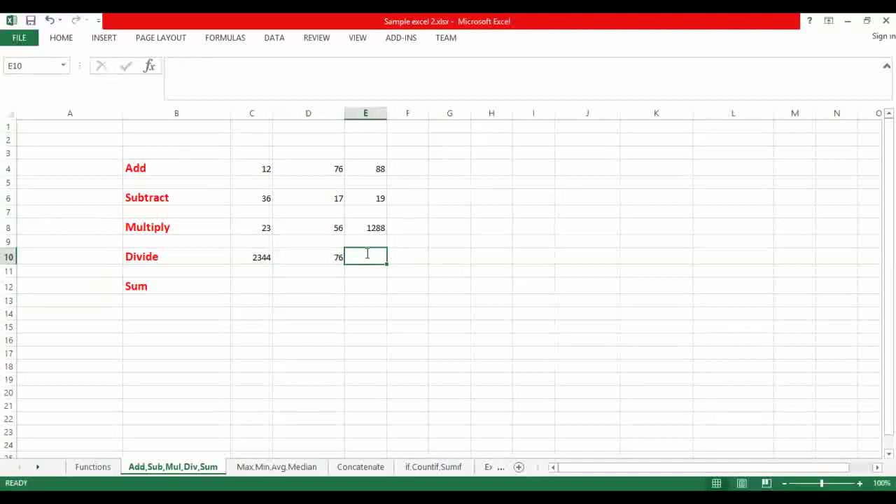
{"action": "type", "text": "="}
{"action": "left_click", "coordinate": [265, 255]}
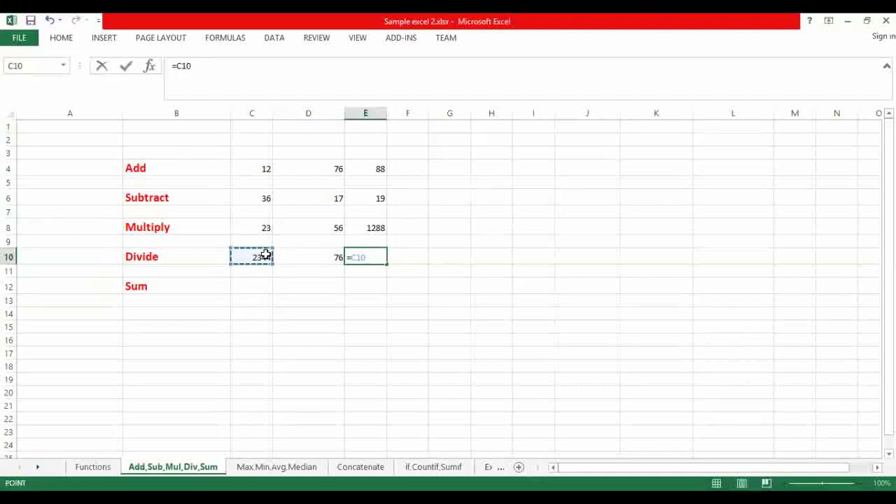
{"action": "type", "text": "/"}
{"action": "left_click", "coordinate": [305, 258]}
{"action": "key", "text": "Return"}
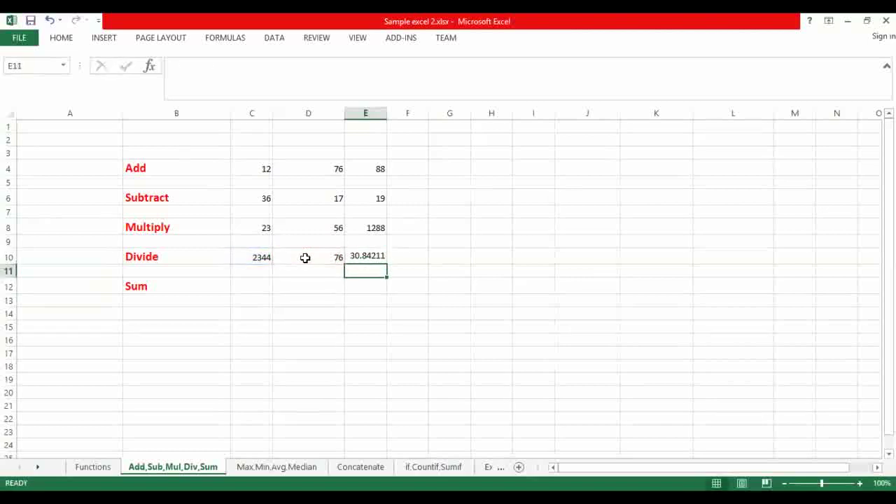
Total all the numbers in the Add to Divide rows with the formula =SUM(C4:E10) in cell C12.
{"action": "left_click", "coordinate": [241, 286]}
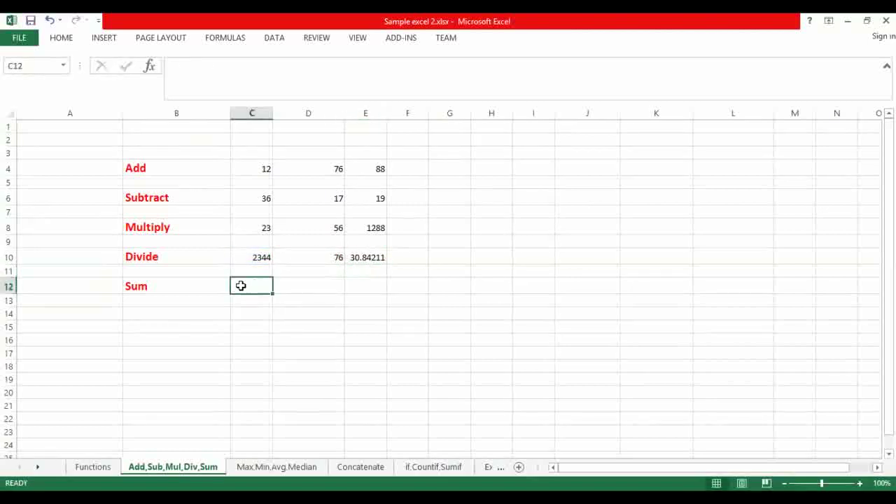
{"action": "type", "text": "="}
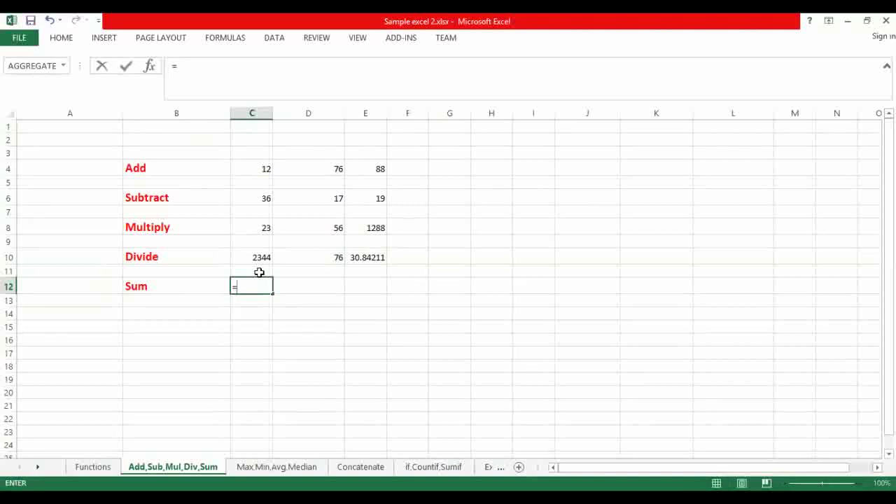
{"action": "type", "text": "su"}
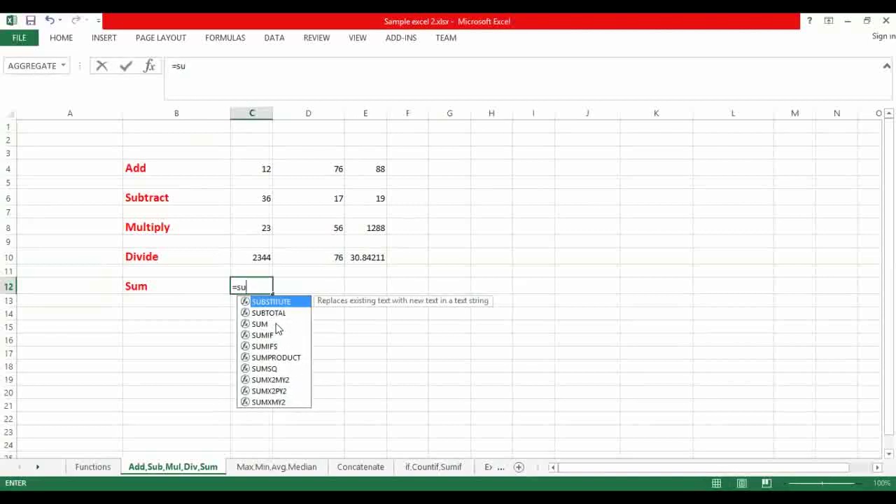
{"action": "double_click", "coordinate": [276, 327]}
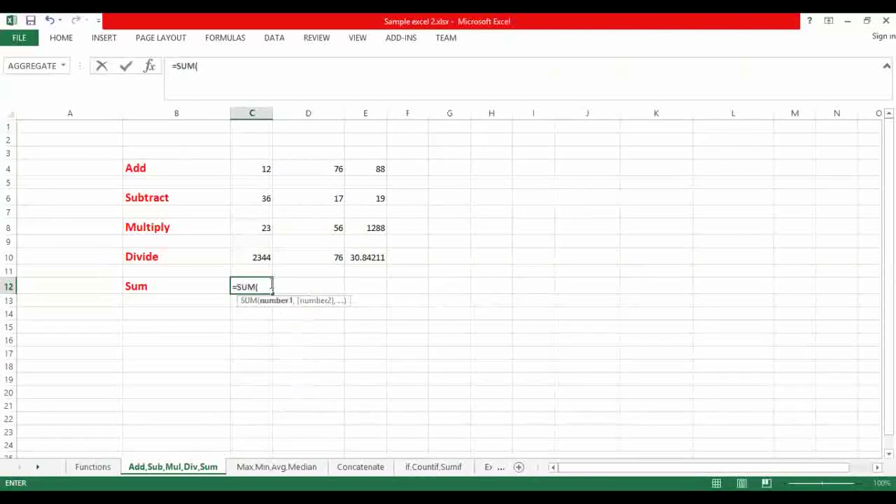
{"action": "left_click", "coordinate": [255, 168]}
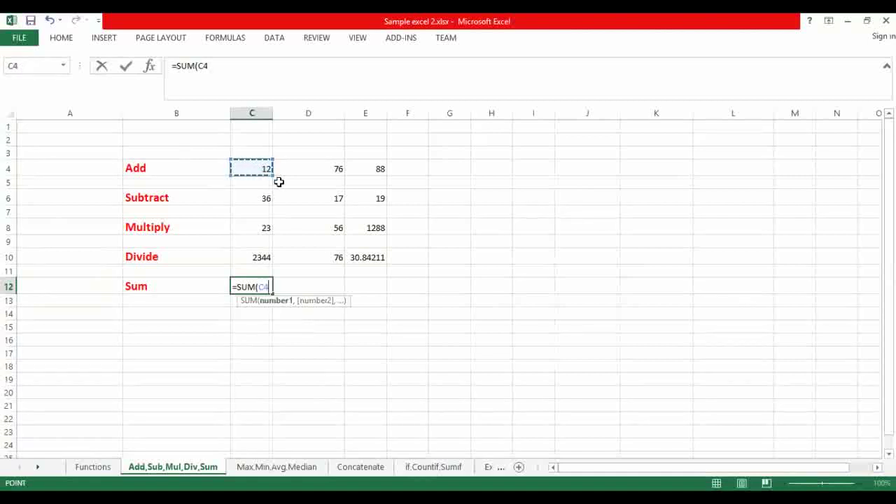
{"action": "left_click_drag", "start_coordinate": [262, 170], "coordinate": [371, 258]}
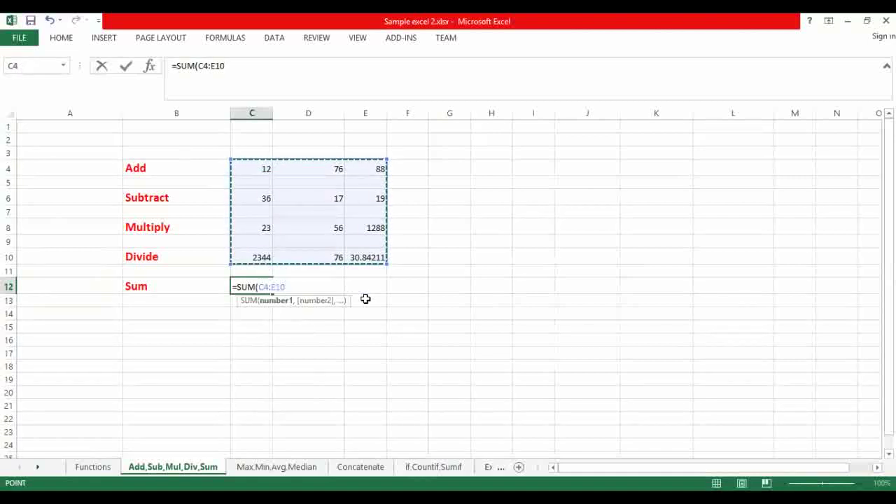
{"action": "type", "text": ")"}
{"action": "key", "text": "Return"}
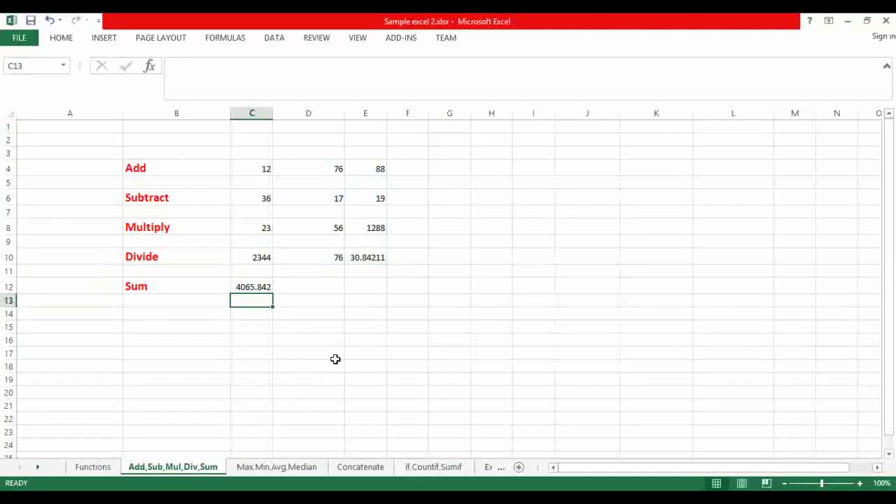
Open the Max,Min,Avg,Median sheet and look over its Max, Min, Average and Median labels in column C.
{"action": "left_click", "coordinate": [277, 467]}
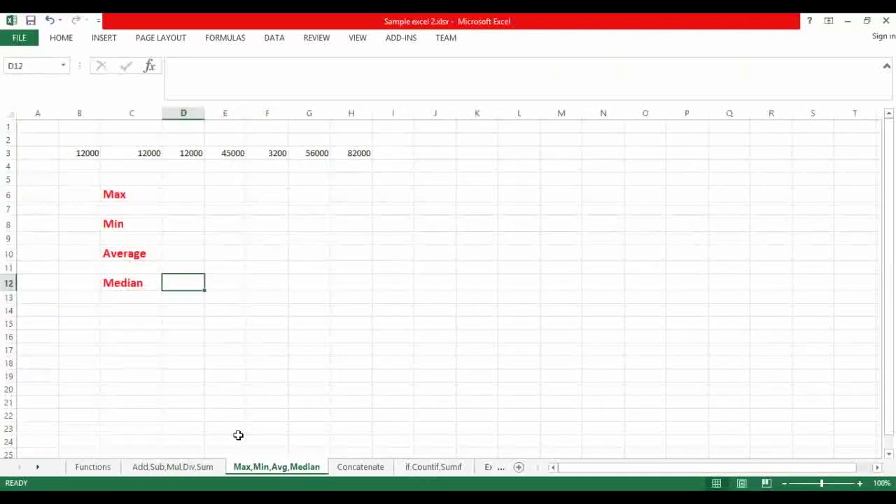
{"action": "left_click", "coordinate": [130, 194]}
{"action": "left_click_drag", "start_coordinate": [135, 225], "coordinate": [140, 252]}
{"action": "left_click", "coordinate": [140, 251]}
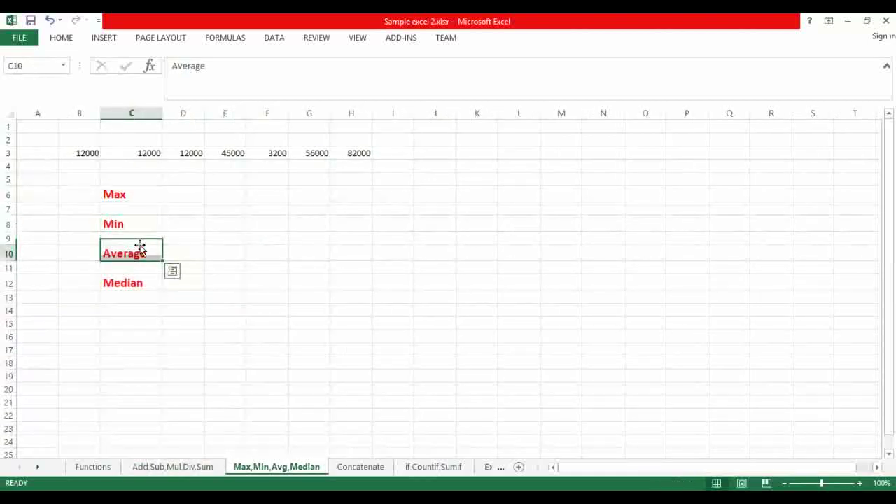
{"action": "left_click", "coordinate": [144, 282]}
{"action": "left_click", "coordinate": [146, 194]}
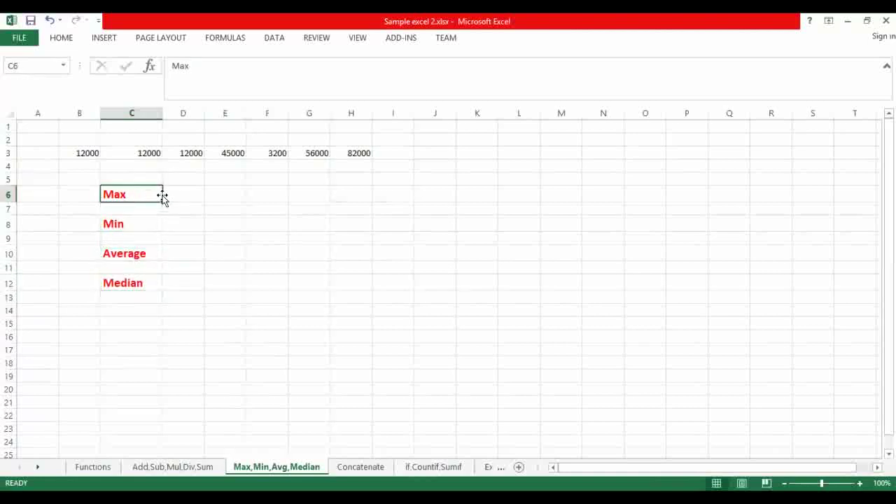
Find the largest of the row 3 numbers with the formula =MAX(B3:H3) in cell D6 beside the Max label.
{"action": "left_click", "coordinate": [175, 194]}
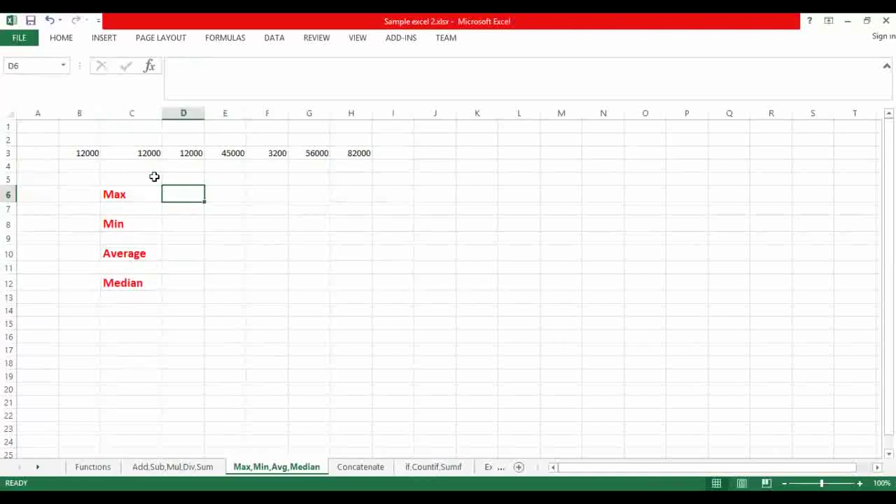
{"action": "left_click_drag", "start_coordinate": [81, 152], "coordinate": [366, 150]}
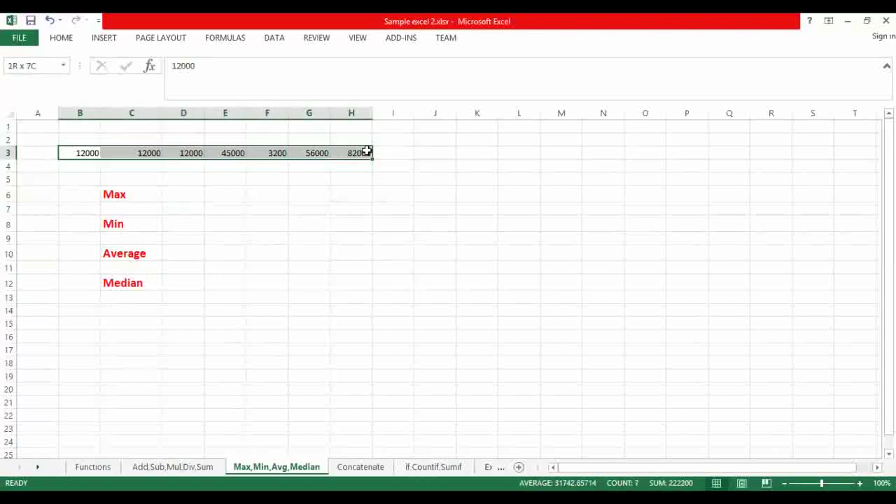
{"action": "left_click", "coordinate": [176, 190]}
{"action": "type", "text": "="}
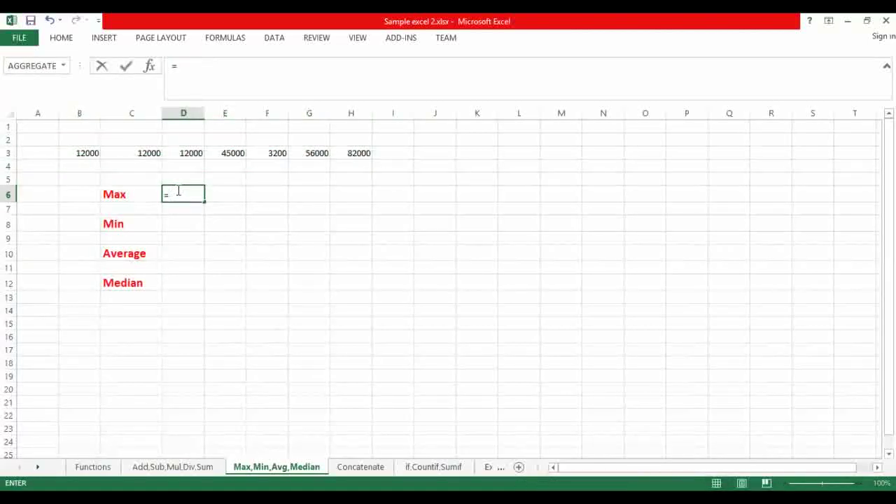
{"action": "type", "text": "max"}
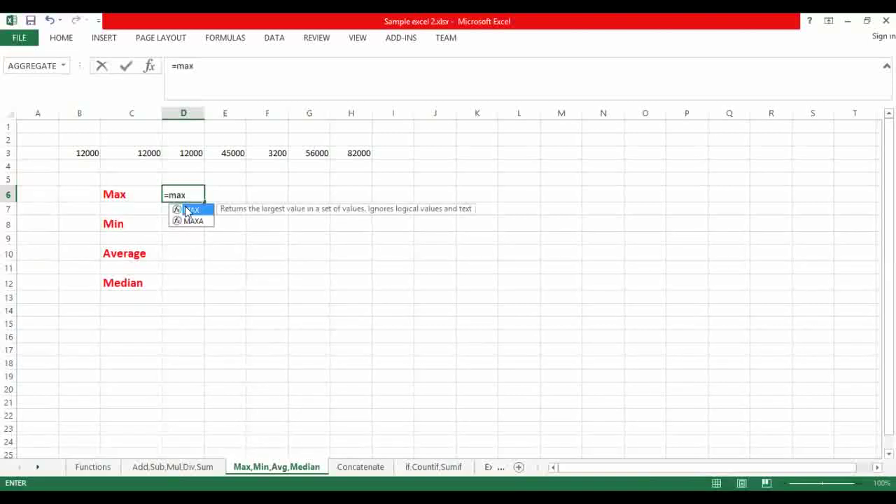
{"action": "double_click", "coordinate": [185, 206]}
{"action": "left_click", "coordinate": [90, 154]}
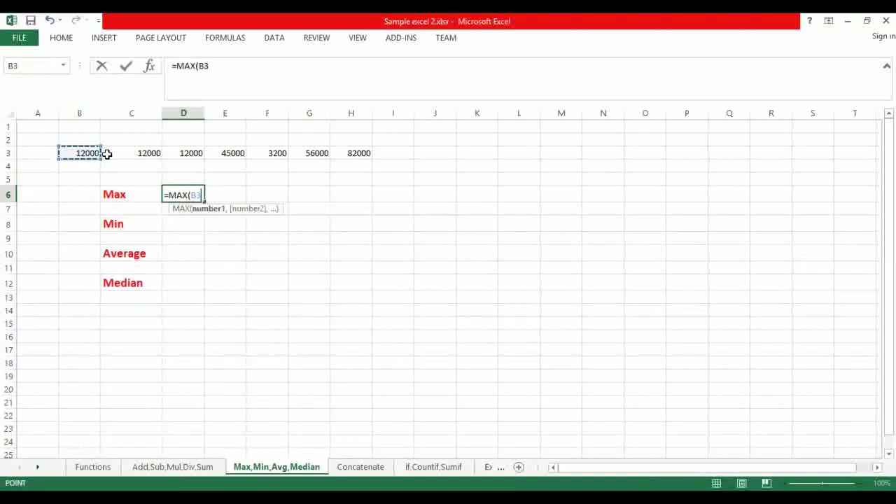
{"action": "left_click_drag", "start_coordinate": [107, 153], "coordinate": [359, 153]}
{"action": "type", "text": ")"}
{"action": "key", "text": "Return"}
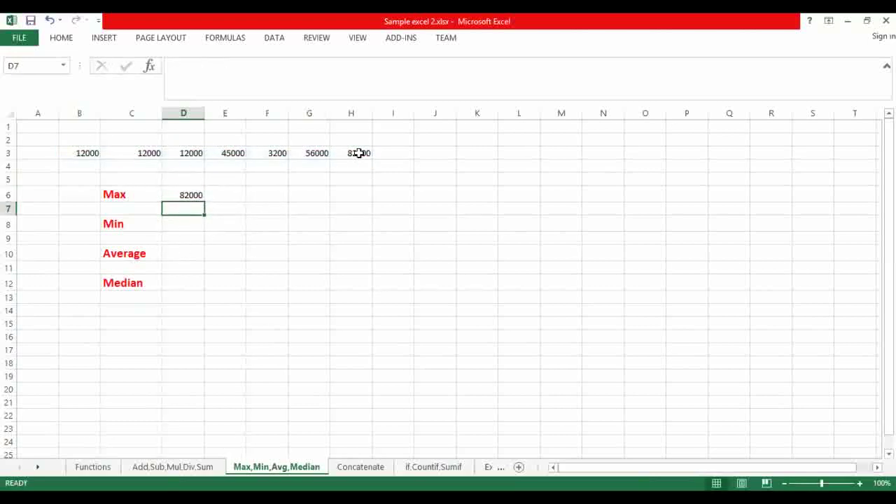
Find the smallest of the row 3 numbers with the formula =MIN(B3:H3) in cell D8 beside the Min label.
{"action": "left_click", "coordinate": [189, 223]}
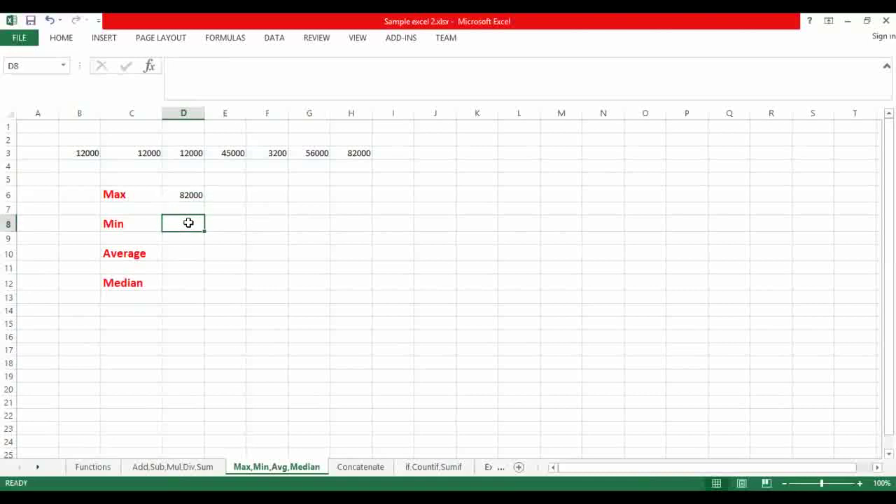
{"action": "type", "text": "="}
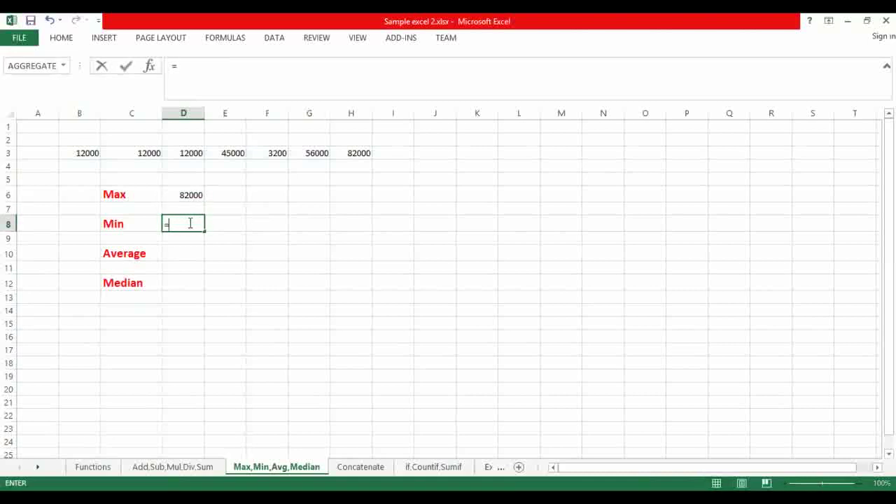
{"action": "type", "text": "mi"}
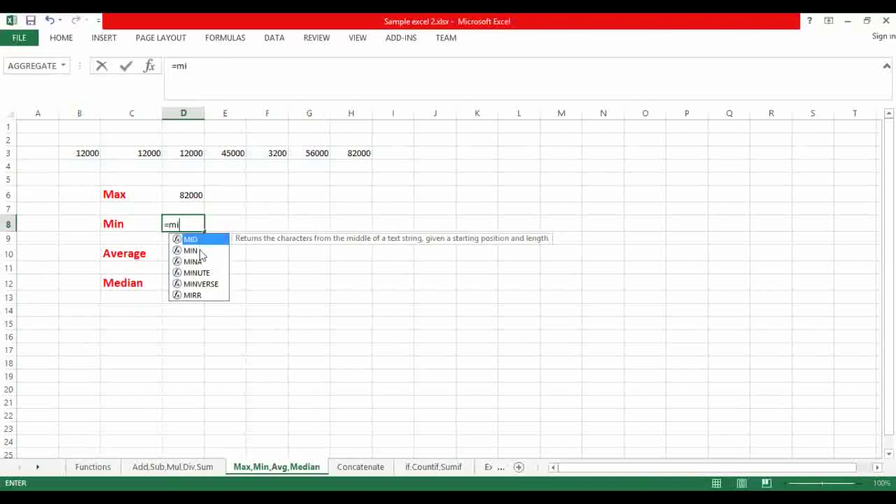
{"action": "double_click", "coordinate": [198, 250]}
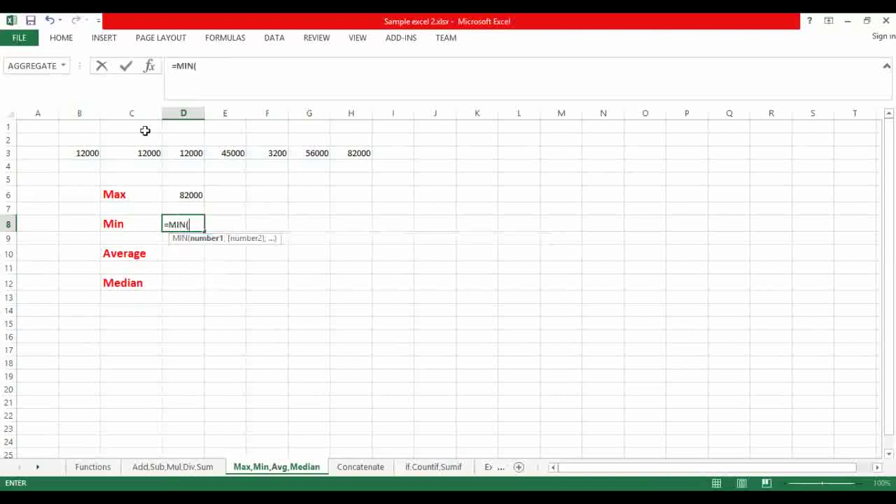
{"action": "left_click", "coordinate": [103, 153]}
{"action": "left_click_drag", "start_coordinate": [104, 154], "coordinate": [376, 155]}
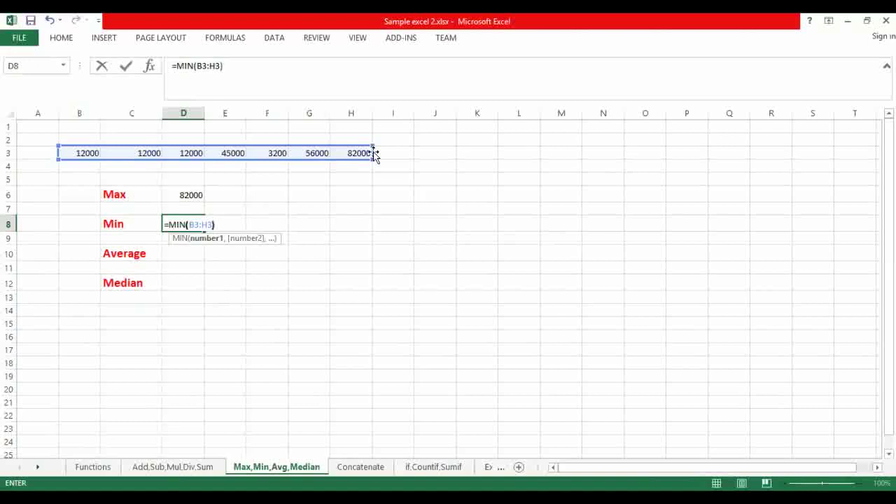
{"action": "key", "text": "Return"}
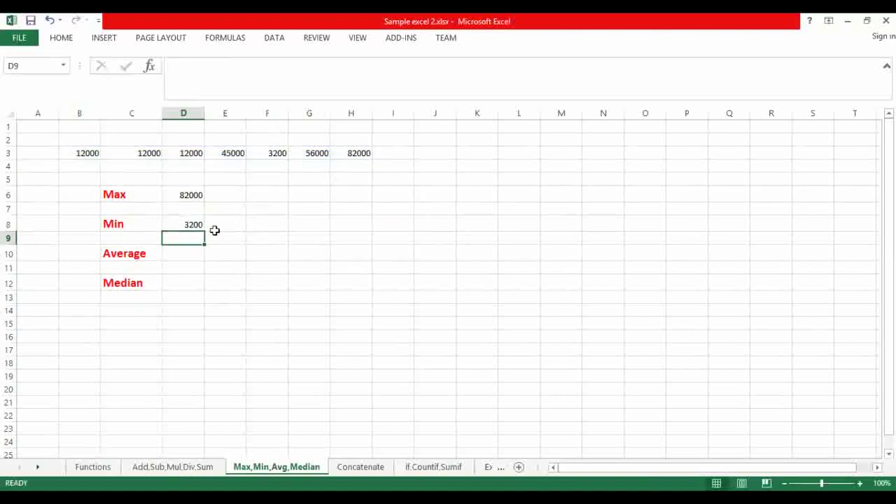
Average the row 3 numbers with the formula =AVERAGE(B3:H3) in cell D10 beside the Average label.
{"action": "left_click", "coordinate": [194, 254]}
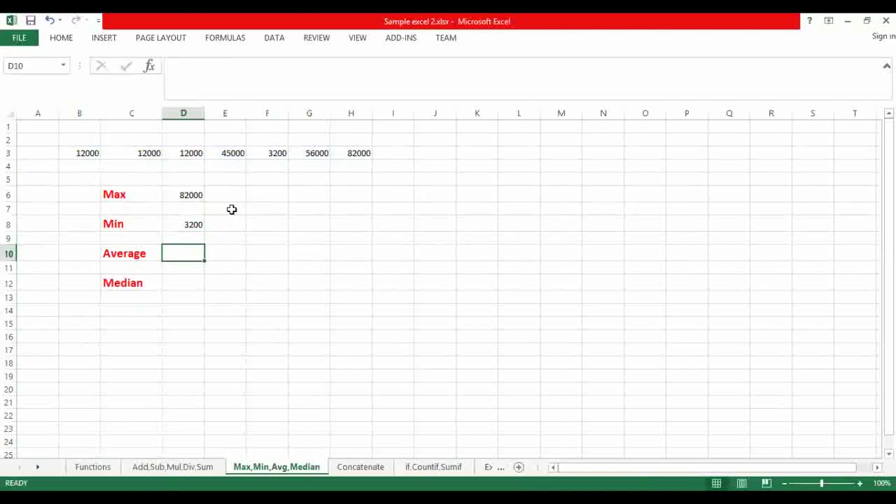
{"action": "type", "text": "="}
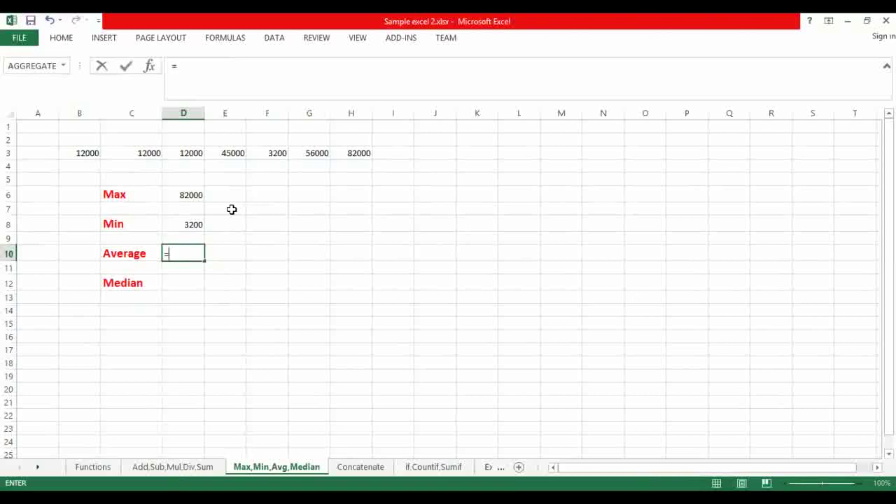
{"action": "type", "text": "ave"}
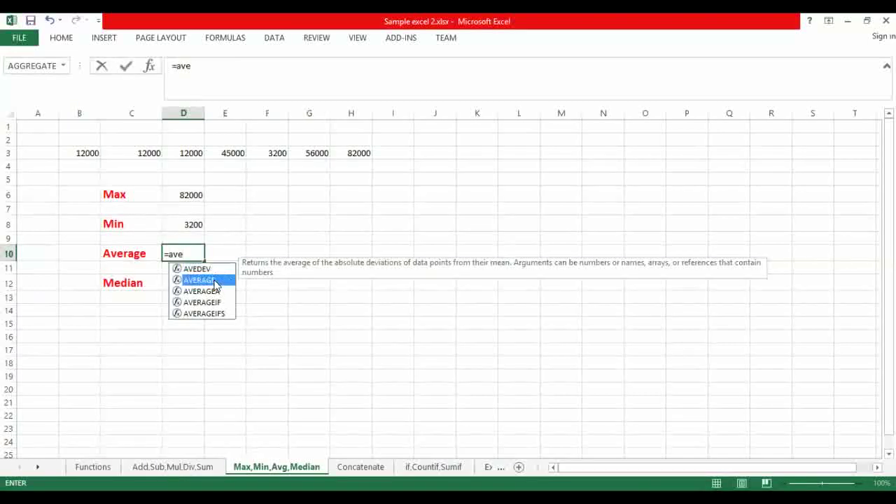
{"action": "double_click", "coordinate": [203, 280]}
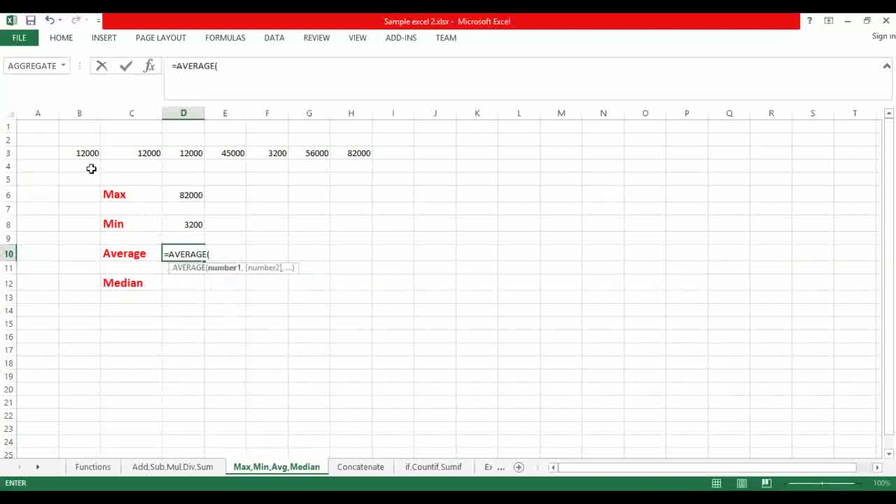
{"action": "left_click", "coordinate": [94, 154]}
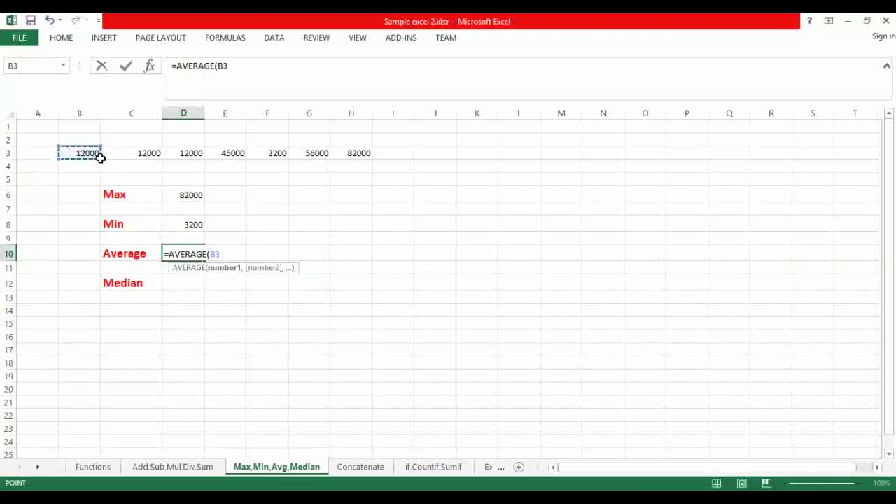
{"action": "left_click_drag", "start_coordinate": [100, 157], "coordinate": [362, 152]}
{"action": "type", "text": ")"}
{"action": "key", "text": "Return"}
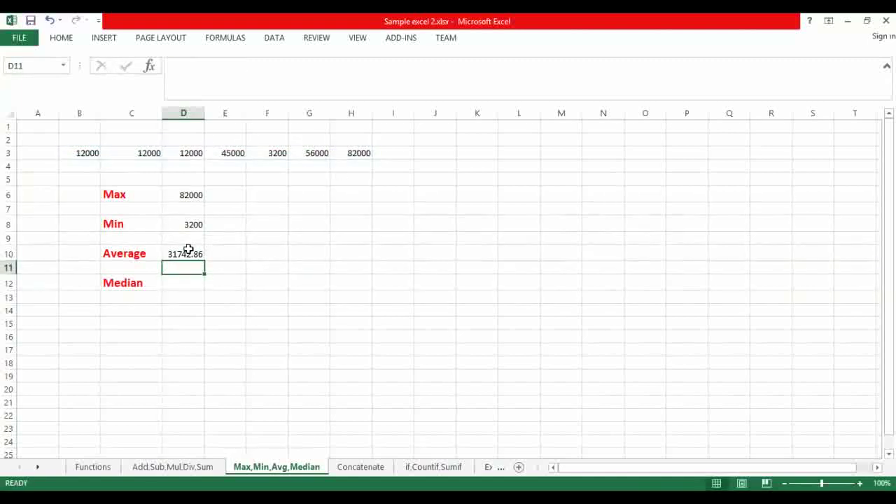
Calculate the median of the row 3 numbers with the formula =MEDIAN(B3:H3) in cell D12 beside the Median label.
{"action": "left_click", "coordinate": [190, 282]}
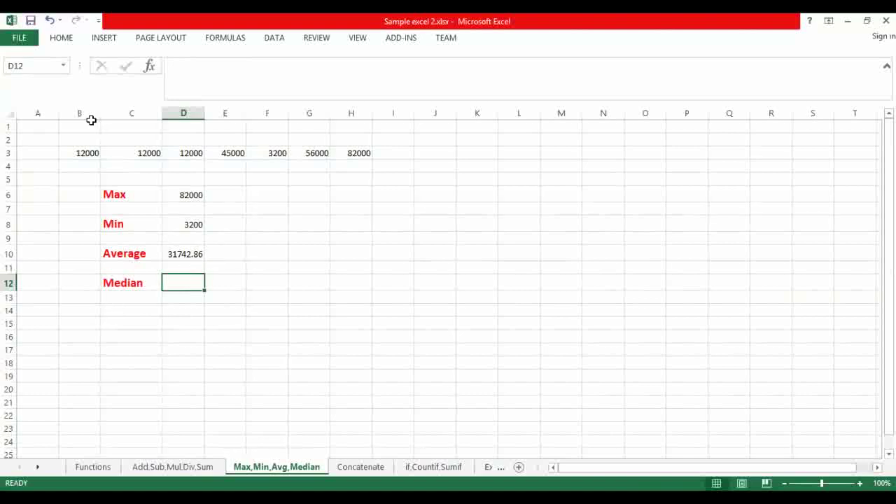
{"action": "left_click", "coordinate": [87, 154]}
{"action": "left_click", "coordinate": [187, 283]}
{"action": "type", "text": "="}
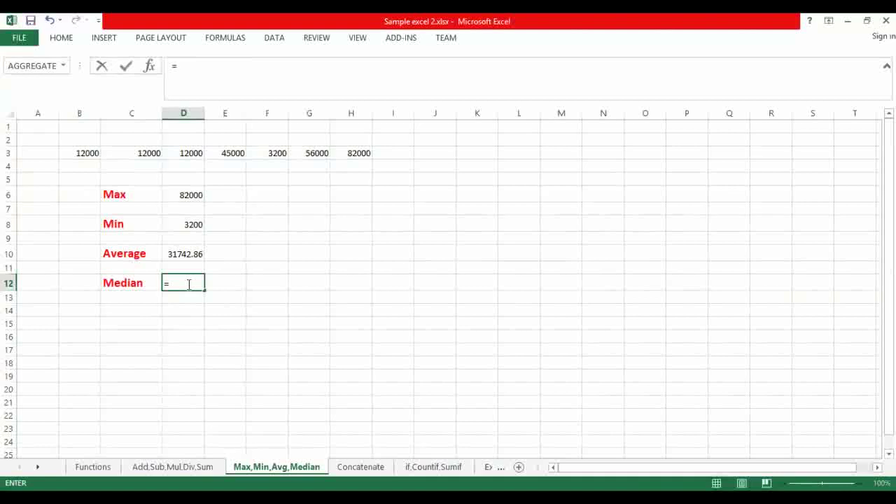
{"action": "type", "text": "me"}
{"action": "double_click", "coordinate": [198, 300]}
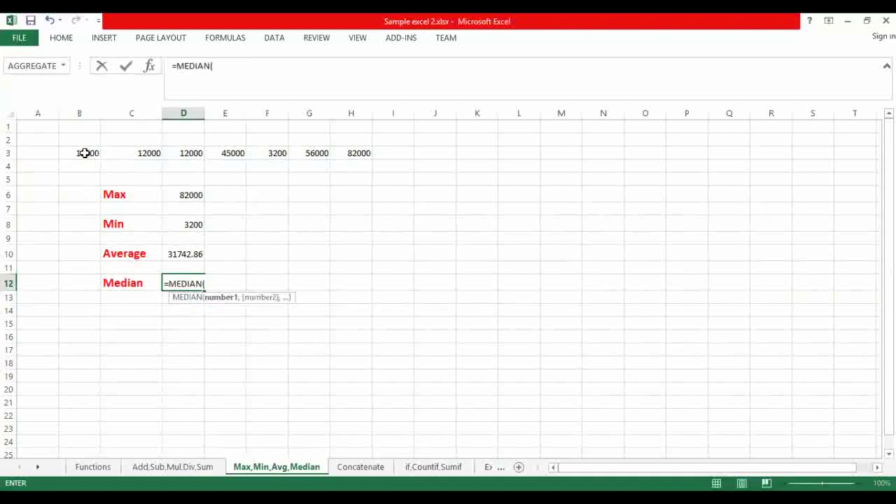
{"action": "left_click", "coordinate": [98, 156]}
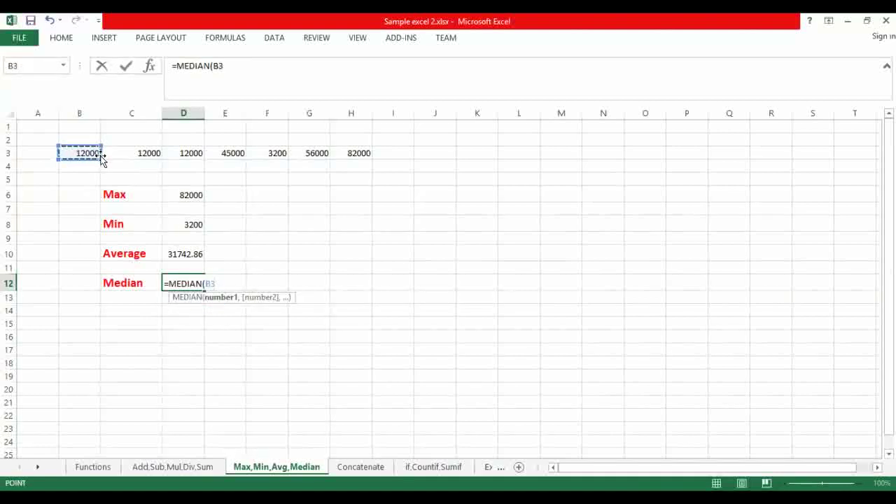
{"action": "left_click_drag", "start_coordinate": [100, 157], "coordinate": [365, 157]}
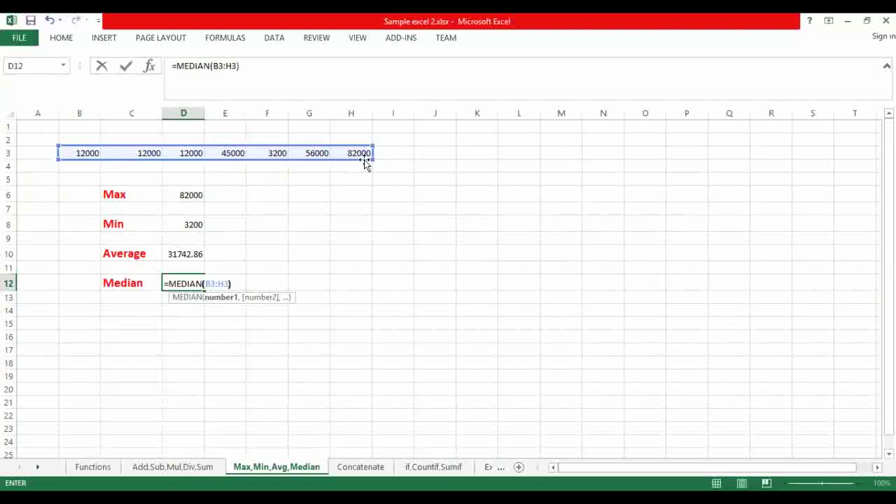
{"action": "type", "text": ")"}
{"action": "key", "text": "Return"}
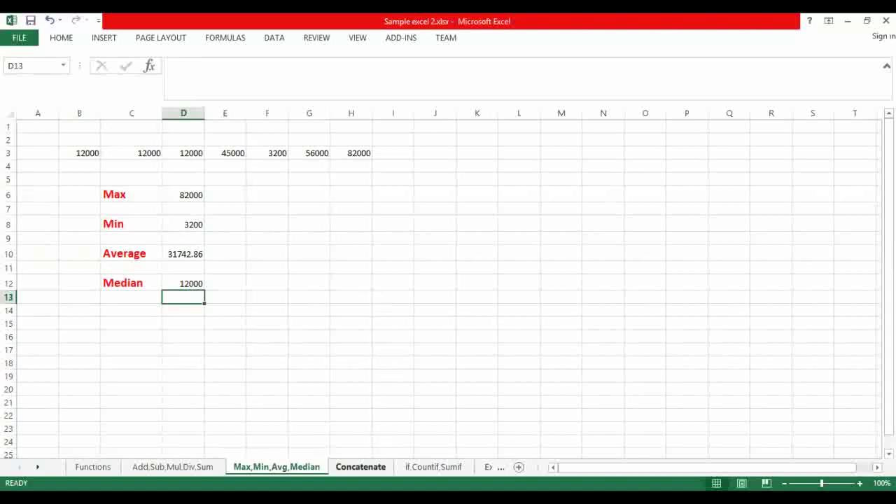
Open the Concatenate sheet and look at the separate words Microsoft in E3 and Office in G3.
{"action": "left_click", "coordinate": [360, 466]}
{"action": "left_click", "coordinate": [332, 256]}
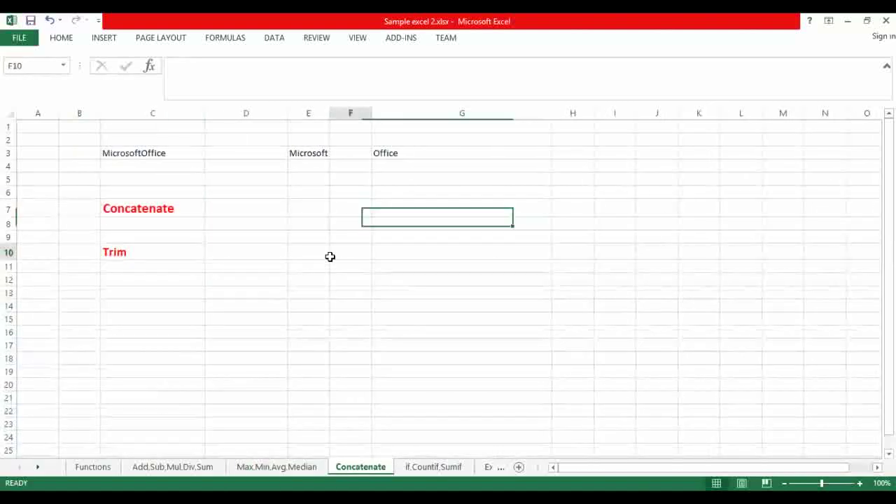
{"action": "left_click", "coordinate": [250, 205]}
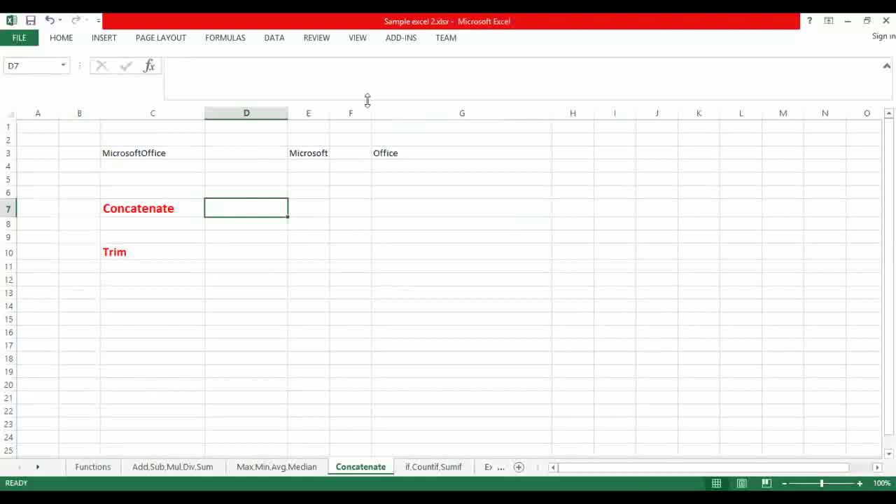
{"action": "left_click", "coordinate": [291, 153]}
{"action": "left_click", "coordinate": [387, 152]}
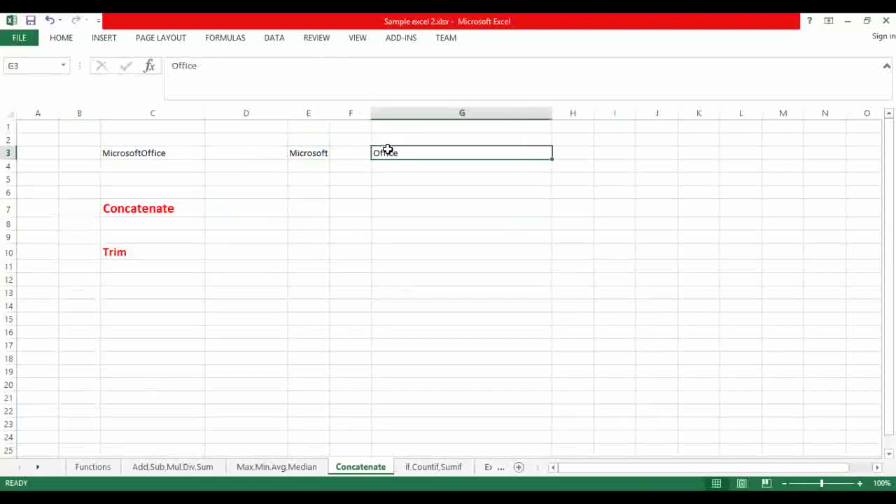
Join the words in E3 and G3 with the formula =CONCATENATE(E3,G3) in cell D7 beside the Concatenate label.
{"action": "left_click", "coordinate": [235, 204]}
{"action": "type", "text": "="}
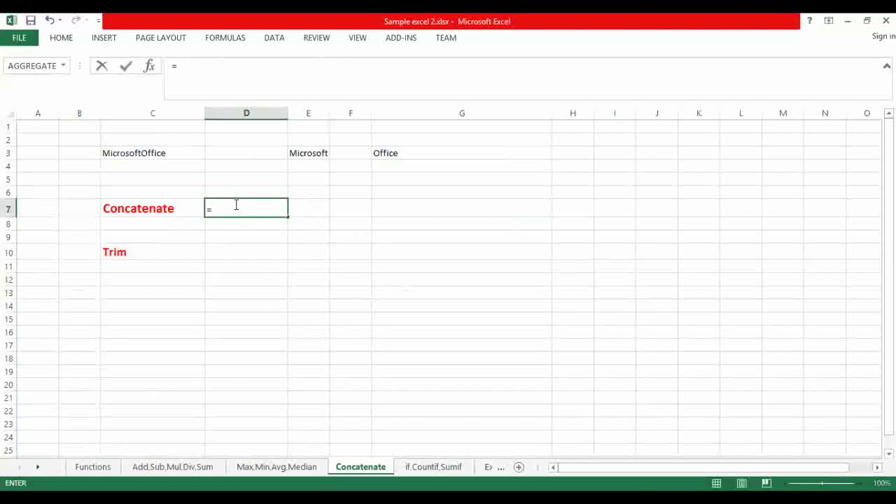
{"action": "type", "text": "cot"}
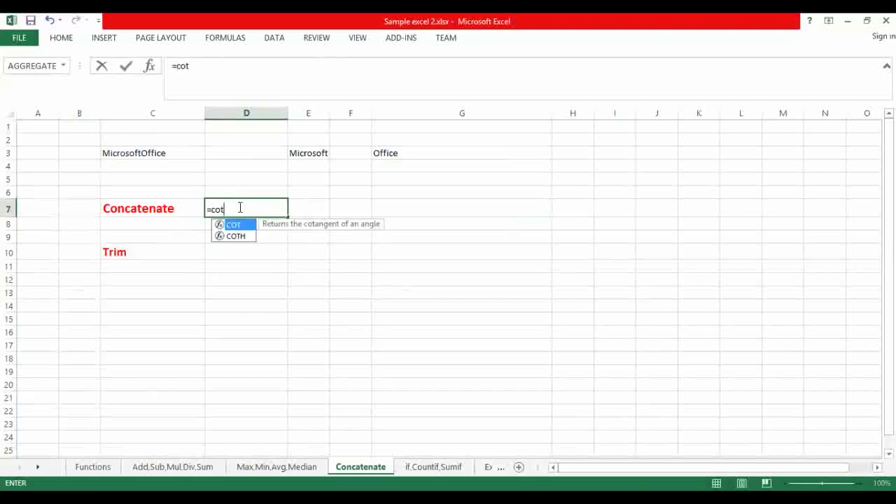
{"action": "key", "text": "BackSpace"}
{"action": "type", "text": "n"}
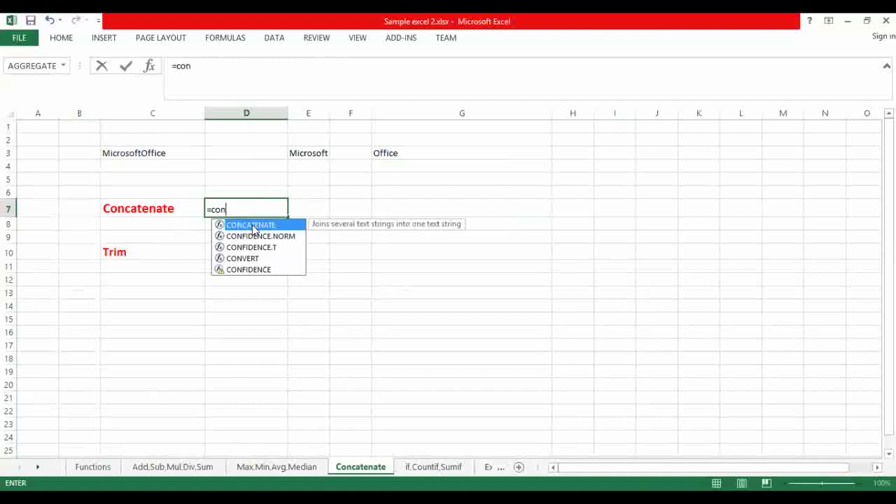
{"action": "key", "text": "Tab"}
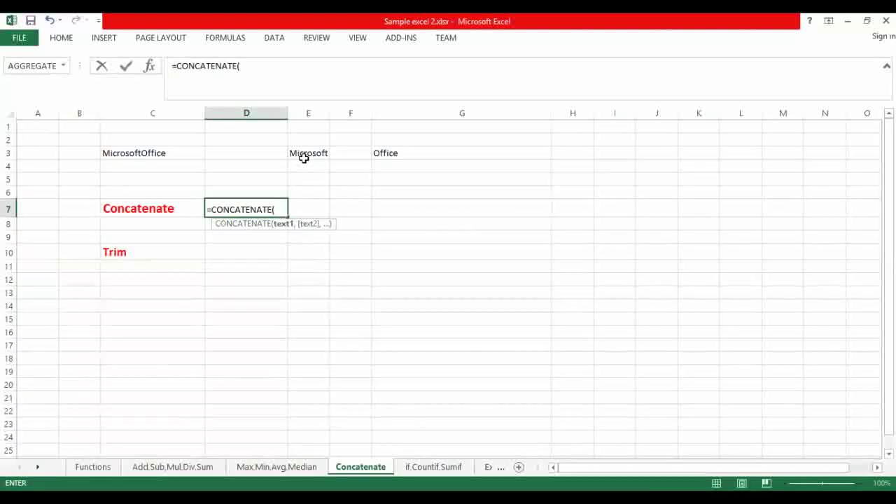
{"action": "left_click", "coordinate": [304, 158]}
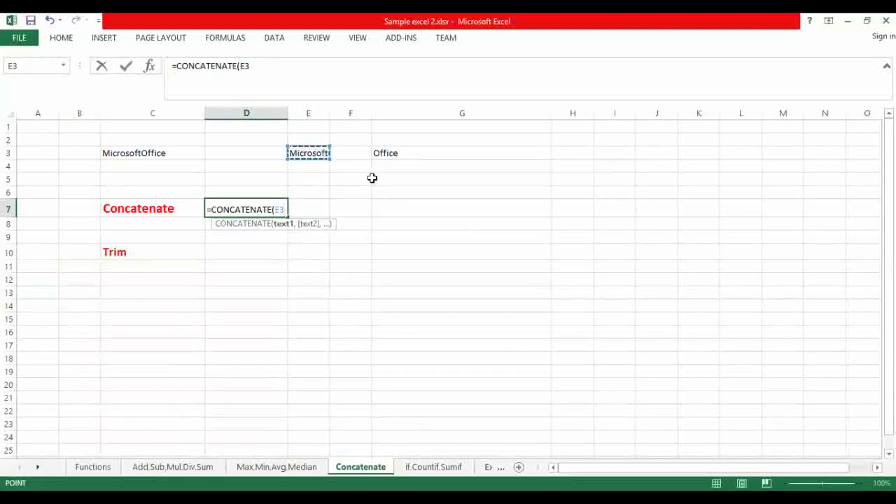
{"action": "type", "text": ","}
{"action": "left_click", "coordinate": [388, 151]}
{"action": "type", "text": ")"}
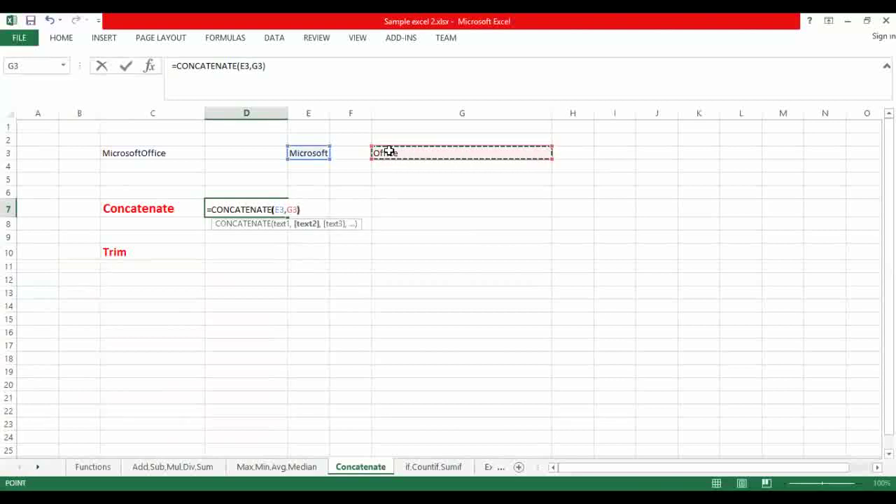
{"action": "key", "text": "Return"}
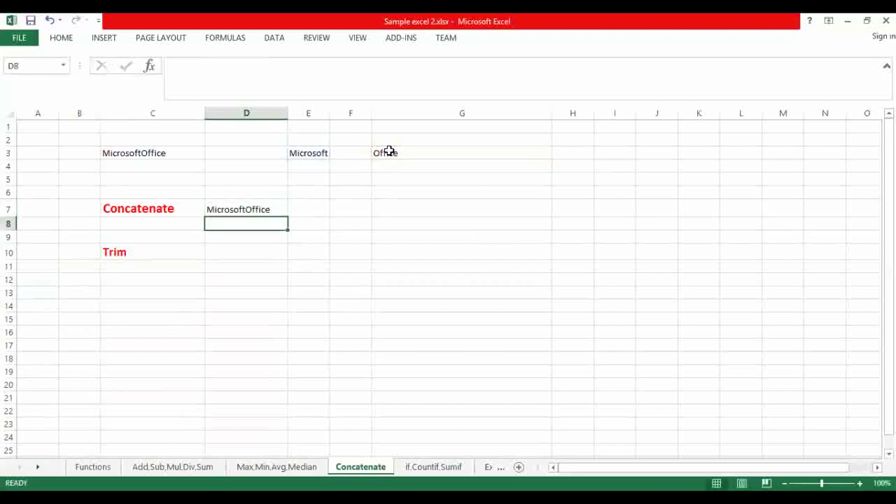
Add a space between the joined words by changing the formula in D7 to =CONCATENATE(E3," ",G3).
{"action": "double_click", "coordinate": [238, 213]}
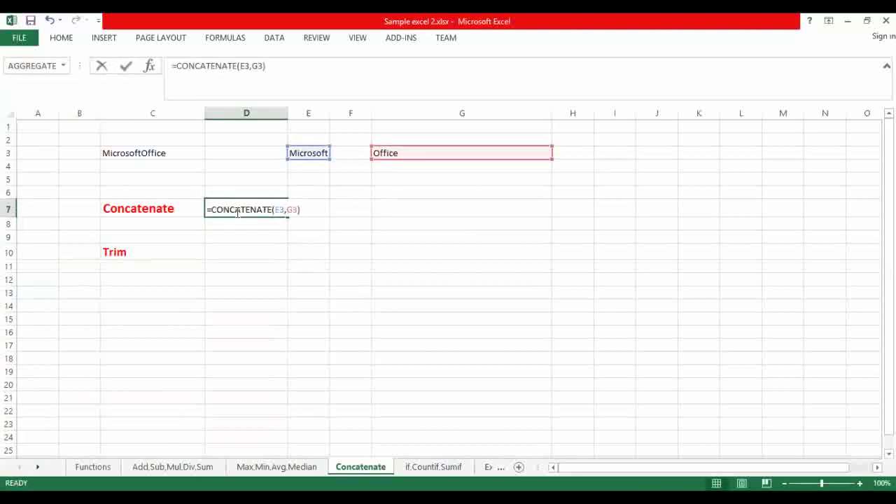
{"action": "left_click", "coordinate": [286, 210]}
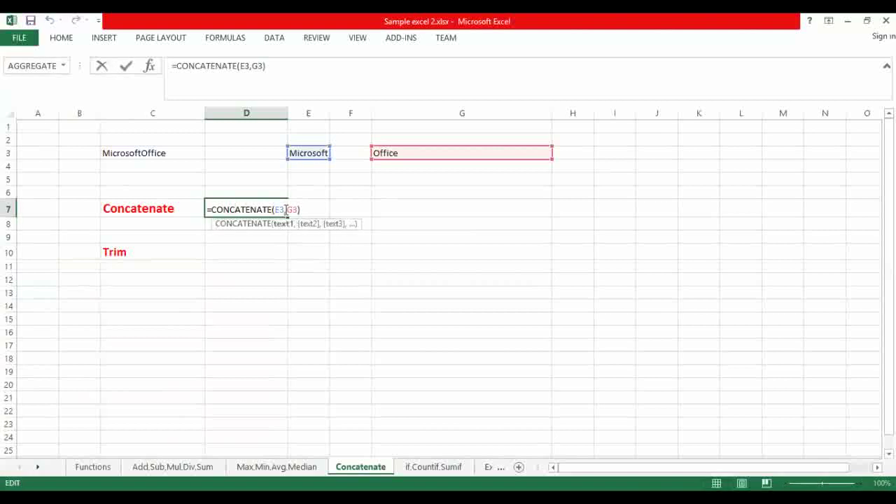
{"action": "type", "text": "\" \""}
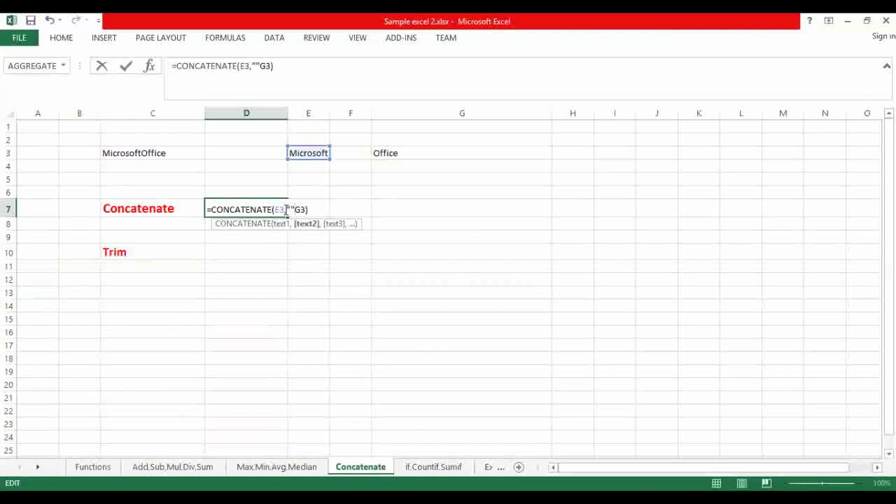
{"action": "type", "text": ","}
{"action": "key", "text": "Left"}
{"action": "key", "text": "Left"}
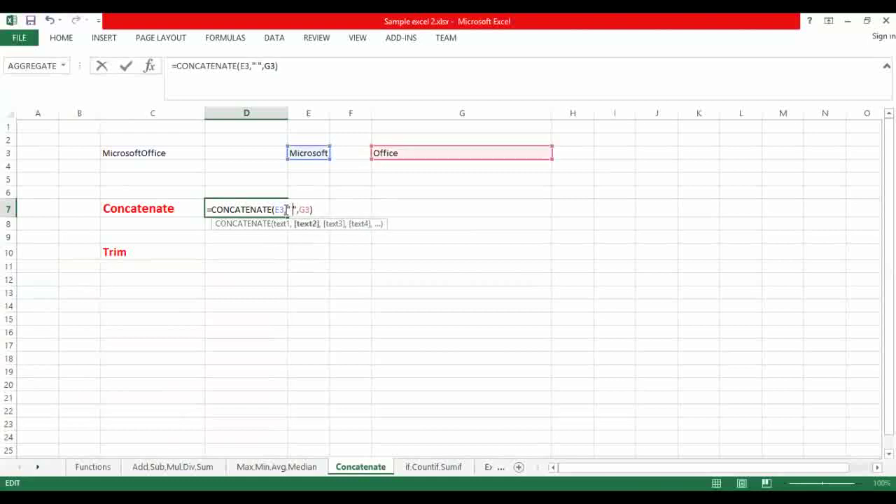
{"action": "key", "text": "Return"}
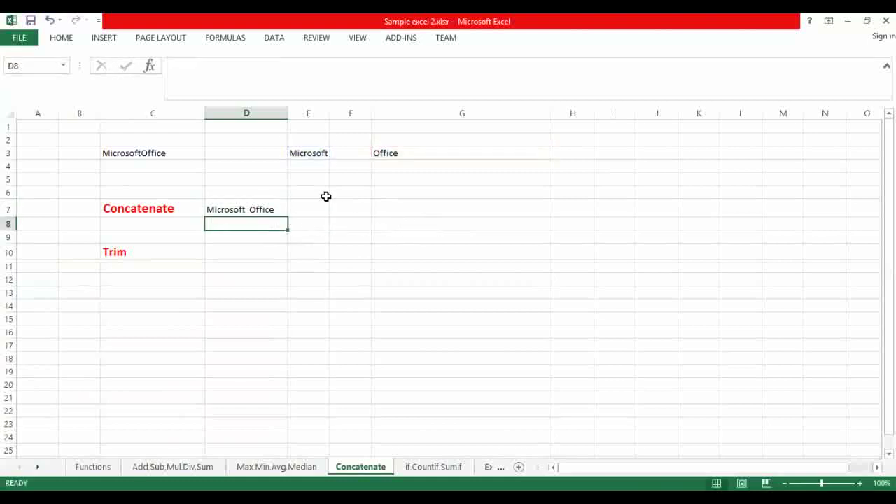
Enter the text microsoft Excel in cell G7 with a long run of extra spaces between the two words.
{"action": "left_click", "coordinate": [256, 251]}
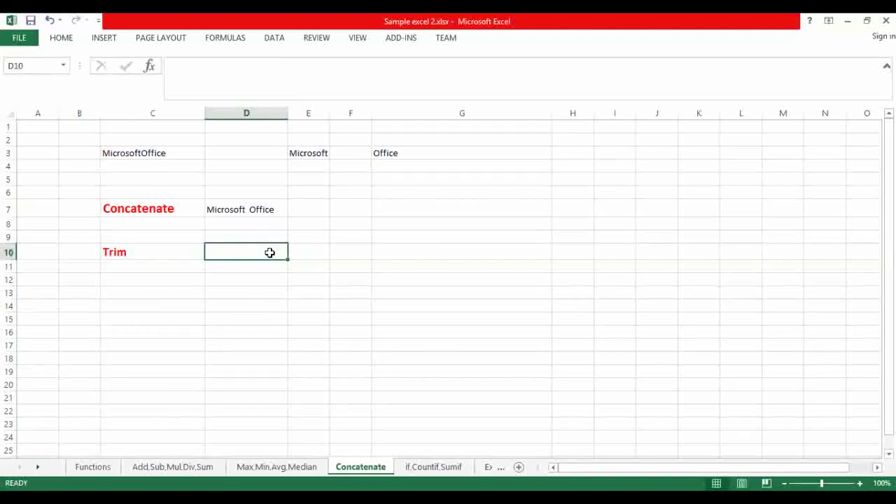
{"action": "left_click", "coordinate": [397, 204]}
{"action": "type", "text": "micr"}
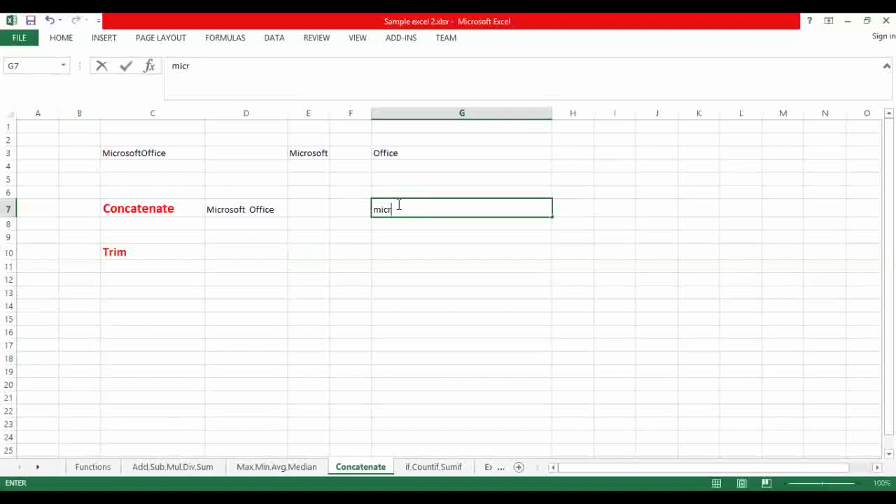
{"action": "type", "text": "osoft  Excel"}
{"action": "left_click", "coordinate": [411, 210]}
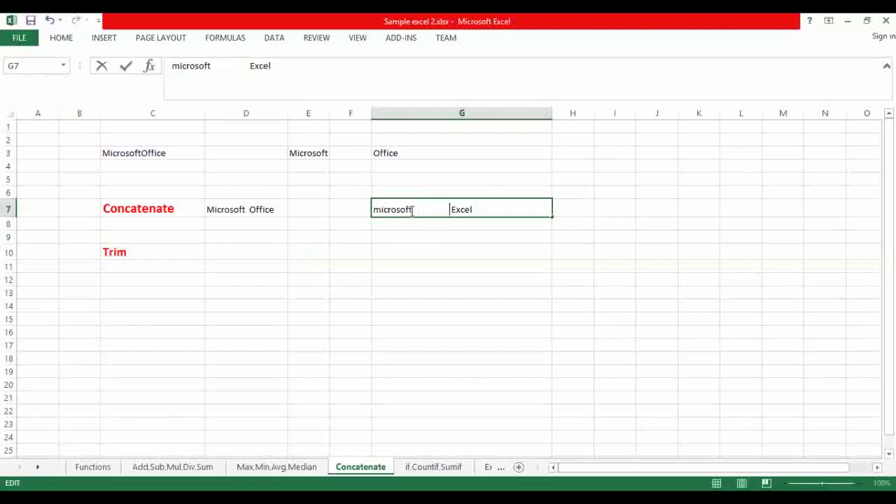
Remove the extra spaces from the G7 text with the formula =TRIM(G7) in cell D10 beside the Trim label.
{"action": "left_click", "coordinate": [233, 249]}
{"action": "type", "text": "="}
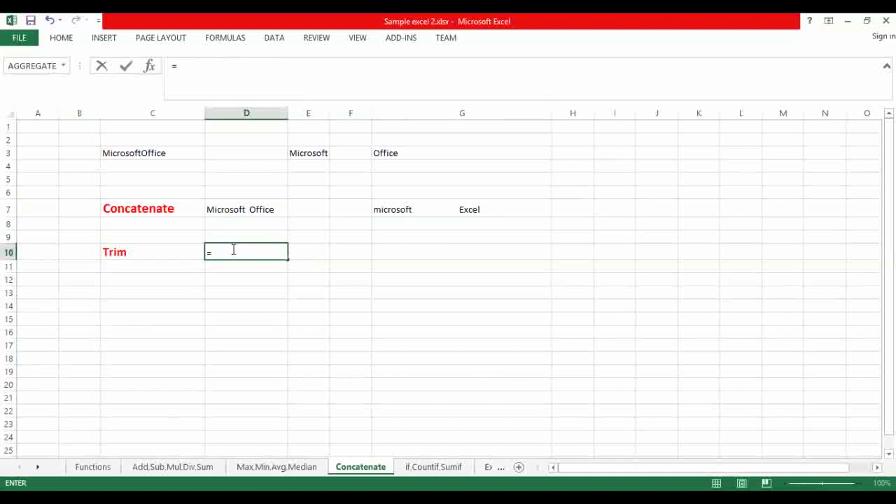
{"action": "type", "text": "TRIM("}
{"action": "left_click", "coordinate": [390, 208]}
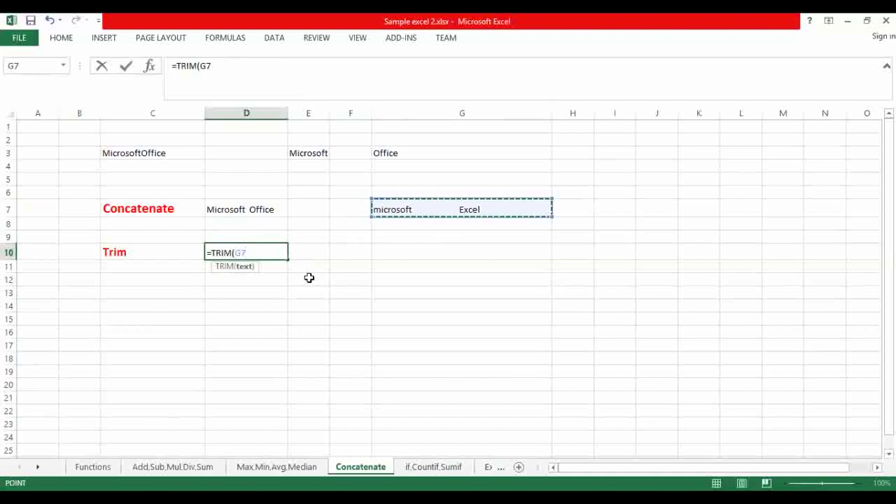
{"action": "key", "text": "Return"}
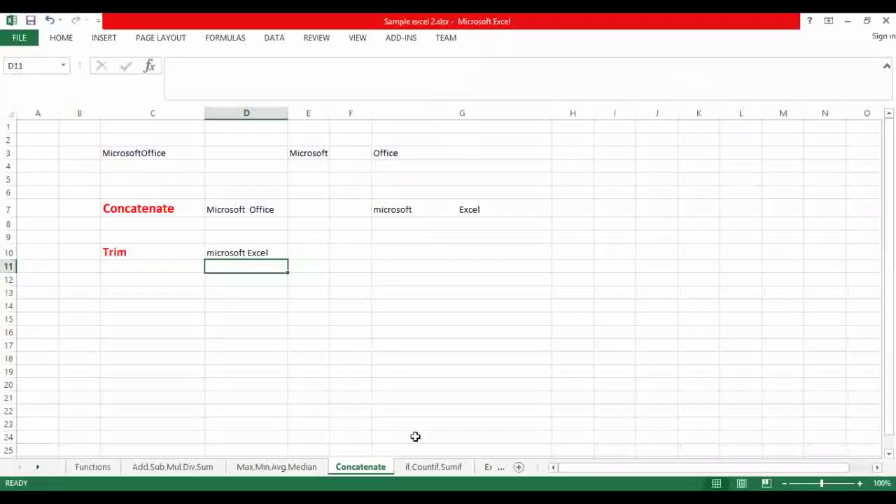
On the if,Countif,Sumif sheet, test the word in C3 with the formula =IF(C3="Smile","yes","No") in cell D5.
{"action": "left_click", "coordinate": [434, 467]}
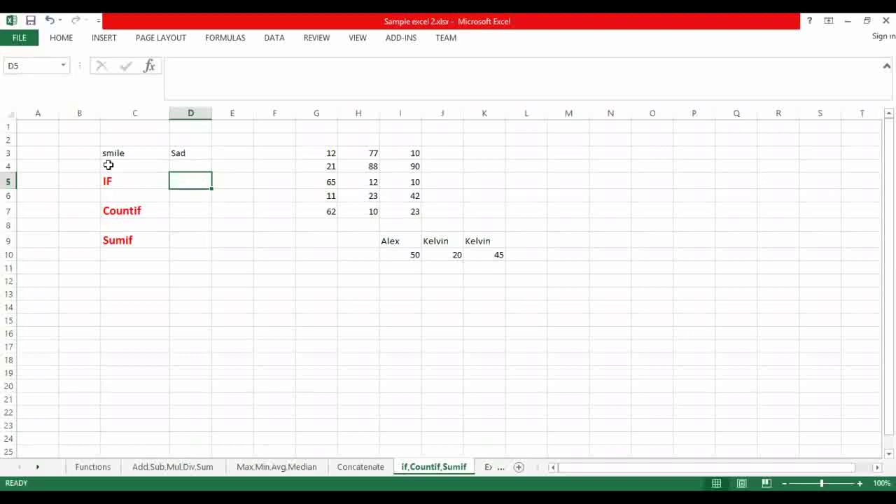
{"action": "left_click", "coordinate": [129, 155]}
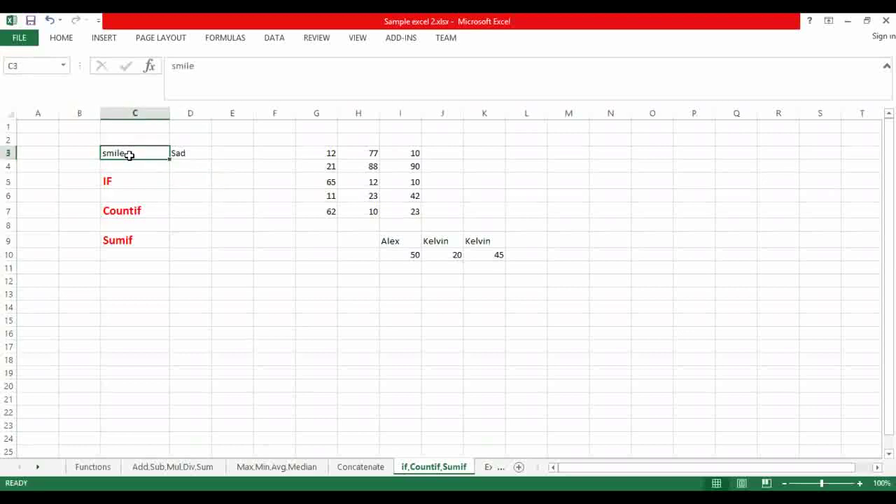
{"action": "left_click", "coordinate": [194, 188]}
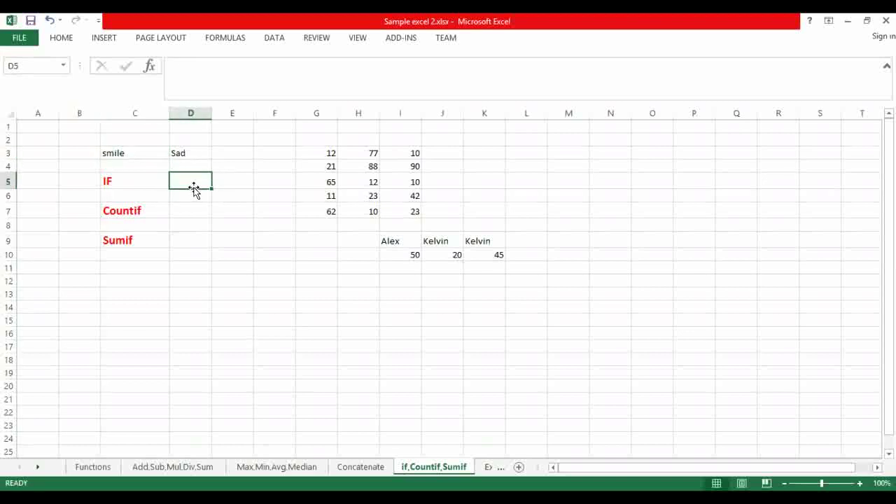
{"action": "type", "text": "="}
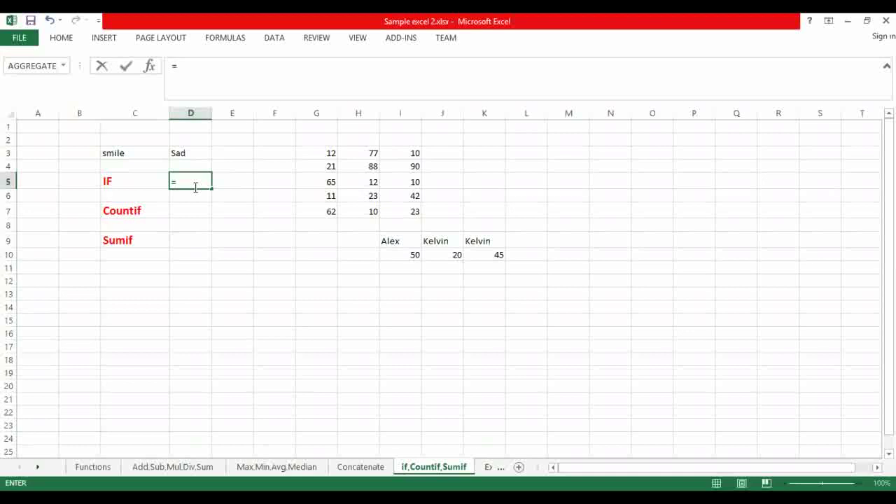
{"action": "type", "text": "if"}
{"action": "key", "text": "Tab"}
{"action": "left_click", "coordinate": [126, 155]}
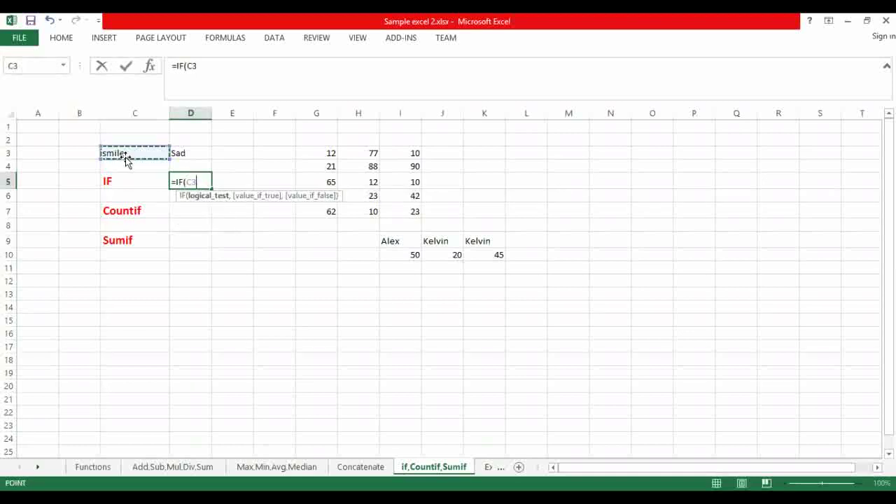
{"action": "type", "text": "=\"Smile"}
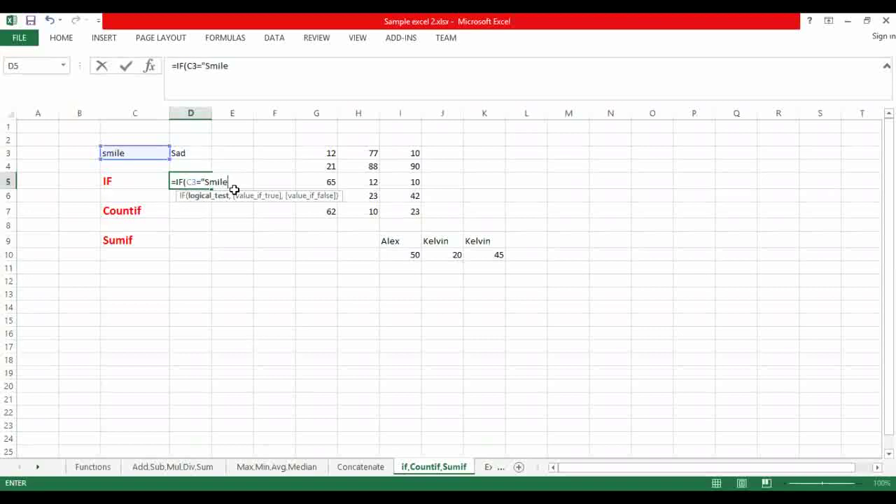
{"action": "type", "text": "\","}
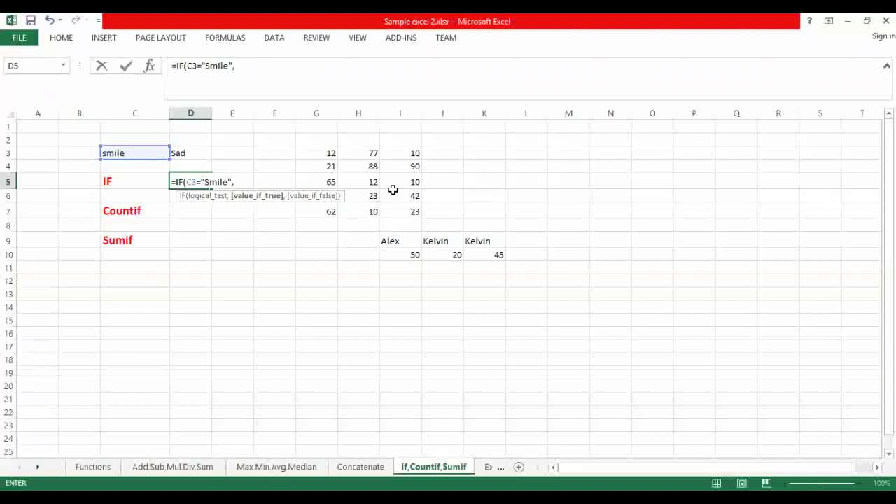
{"action": "type", "text": "\"yes\",\"No"}
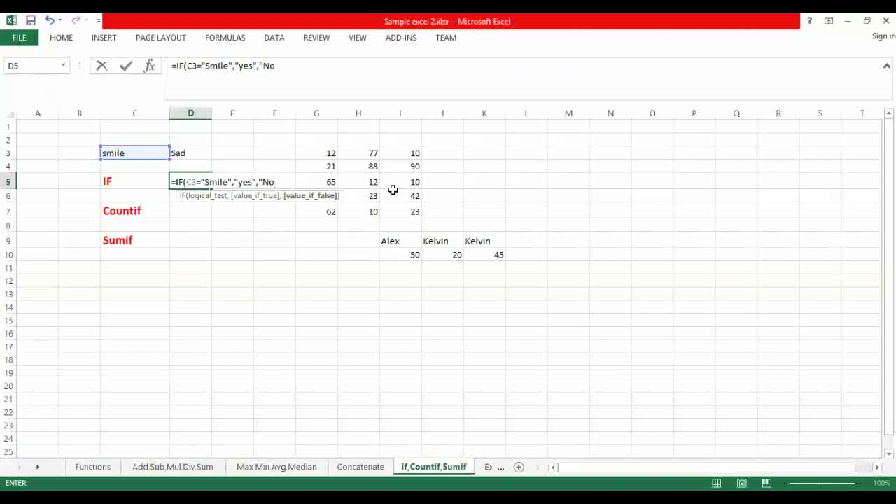
{"action": "type", "text": "\")"}
{"action": "key", "text": "Return"}
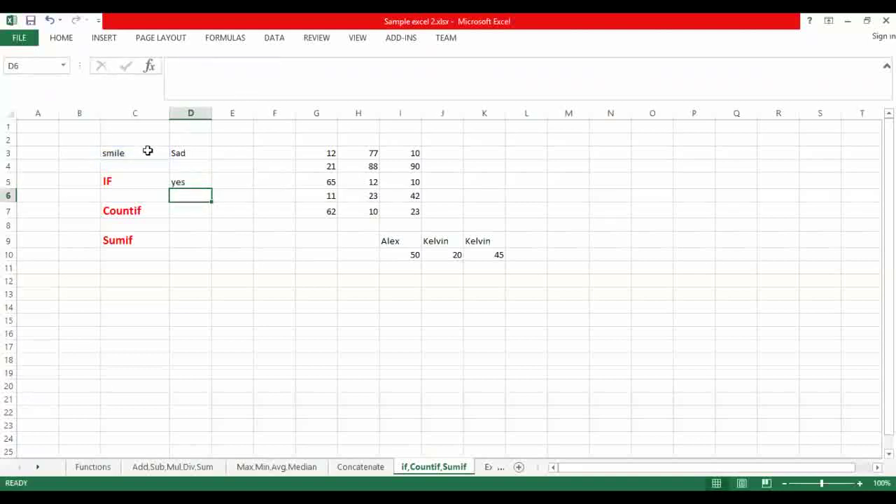
Replace the word in cell C3 with sad to test the false case of the IF formula.
{"action": "left_click", "coordinate": [146, 150]}
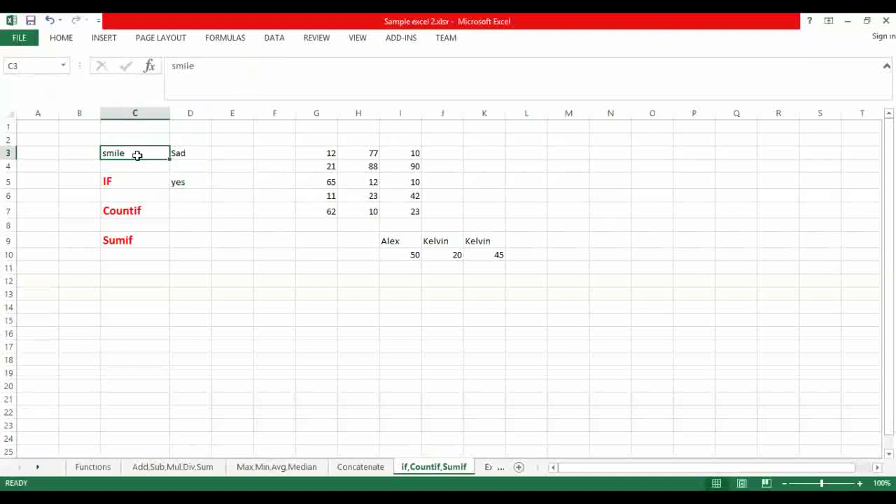
{"action": "key", "text": "BackSpace"}
{"action": "type", "text": "sad"}
{"action": "key", "text": "Return"}
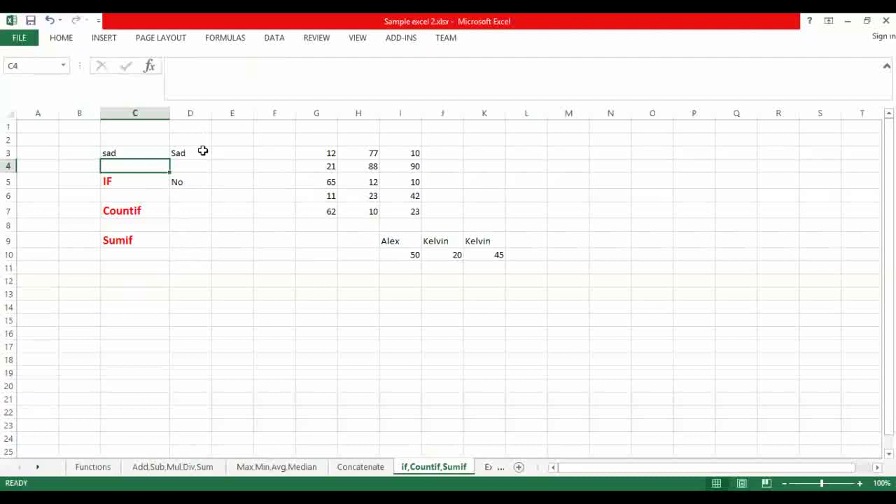
Count the cells equal to 10 in the number block with the formula =COUNTIF(G3:I7,10) in cell D7.
{"action": "left_click", "coordinate": [190, 208]}
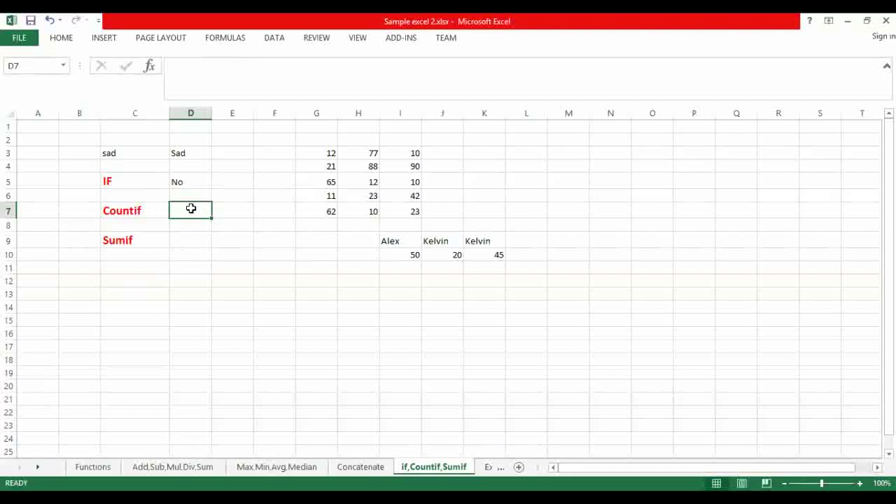
{"action": "double_click", "coordinate": [198, 215]}
{"action": "type", "text": "="}
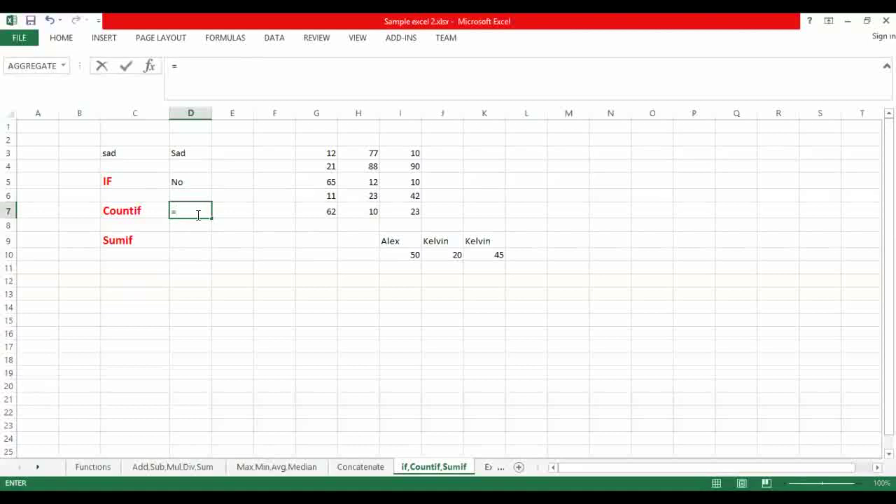
{"action": "type", "text": "count"}
{"action": "left_click", "coordinate": [223, 260]}
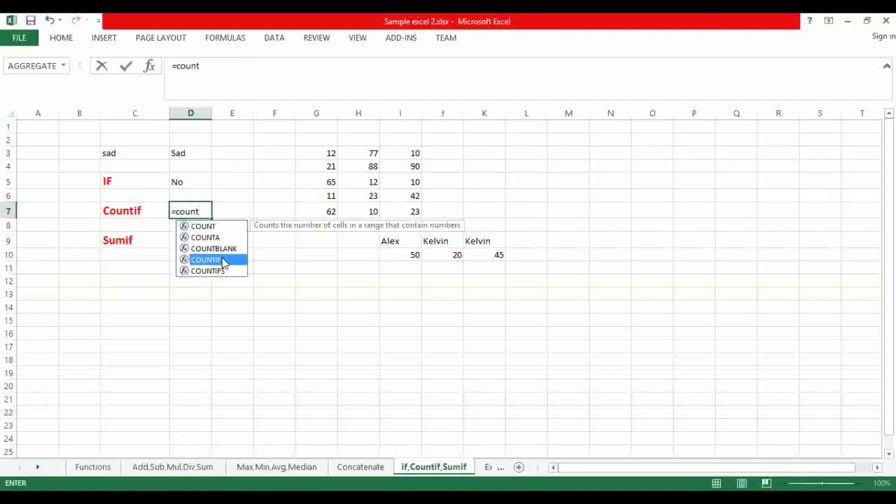
{"action": "double_click", "coordinate": [223, 260]}
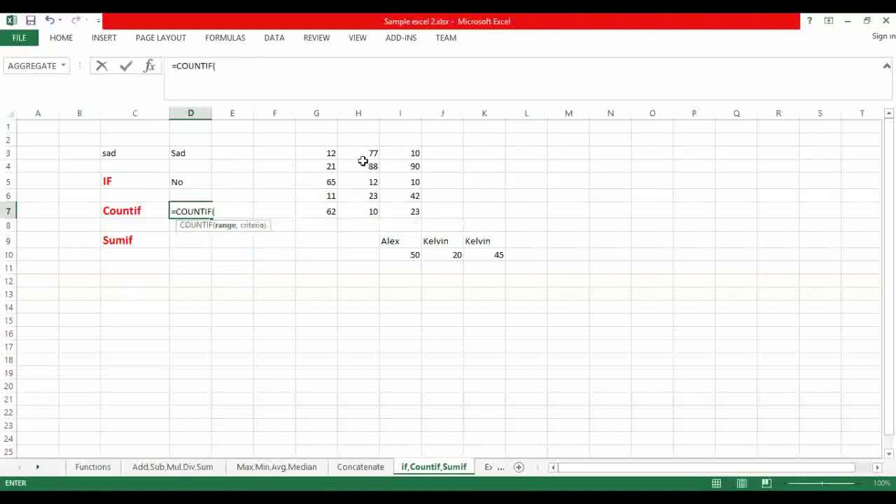
{"action": "left_click", "coordinate": [311, 151]}
{"action": "left_click_drag", "start_coordinate": [329, 158], "coordinate": [415, 216]}
{"action": "type", "text": ",10"}
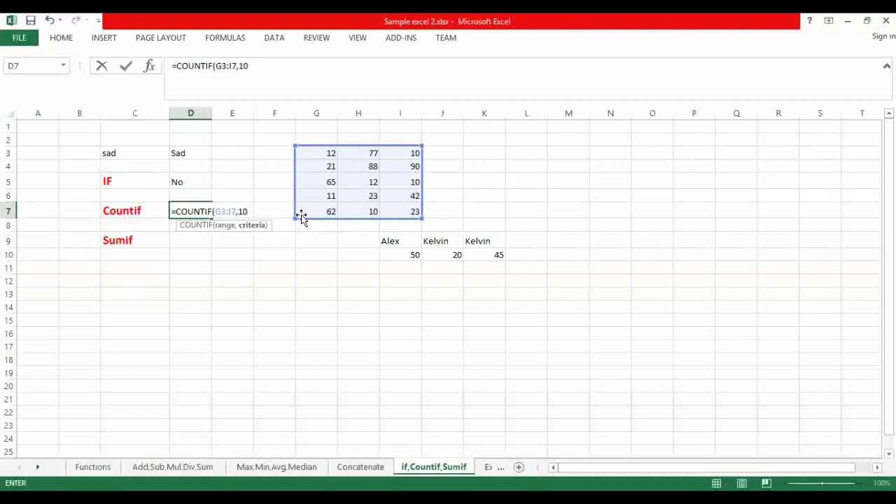
{"action": "type", "text": ")"}
{"action": "key", "text": "Return"}
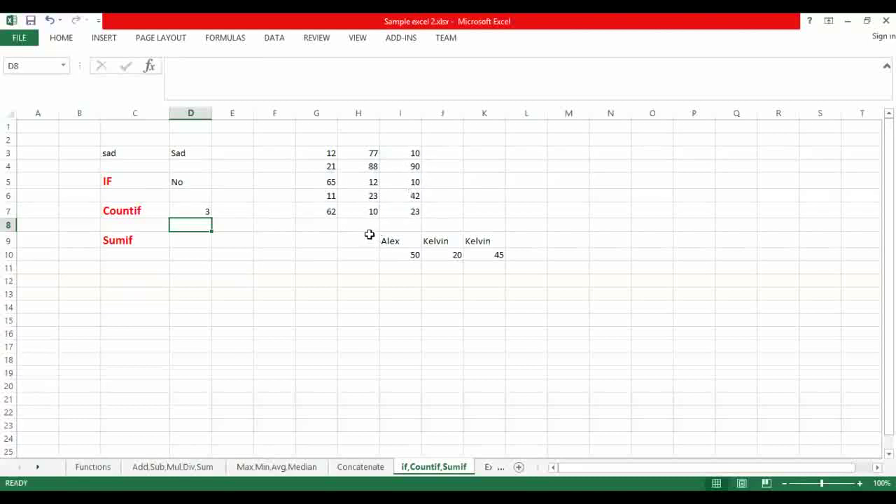
Sum the amounts in row 10 belonging to the name in J9 with the formula =SUMIF(I9:K9,J9,I10:K10) in cell D9.
{"action": "left_click", "coordinate": [195, 243]}
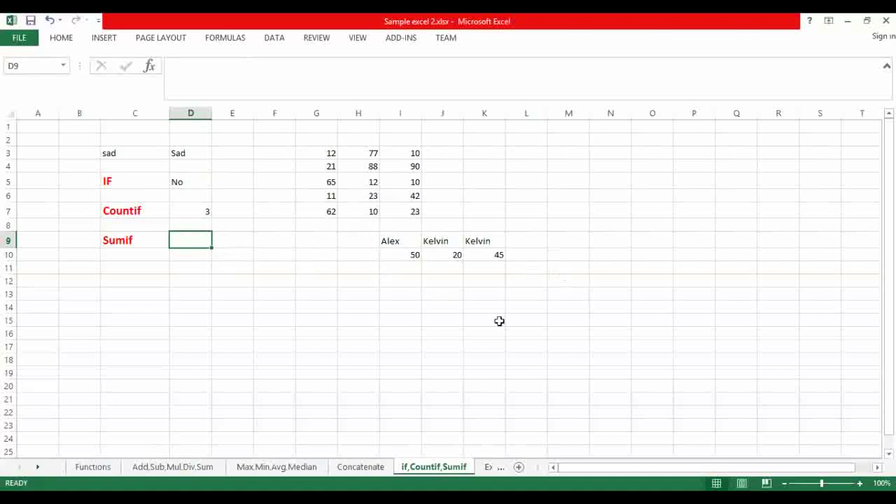
{"action": "left_click", "coordinate": [411, 244]}
{"action": "left_click", "coordinate": [416, 256]}
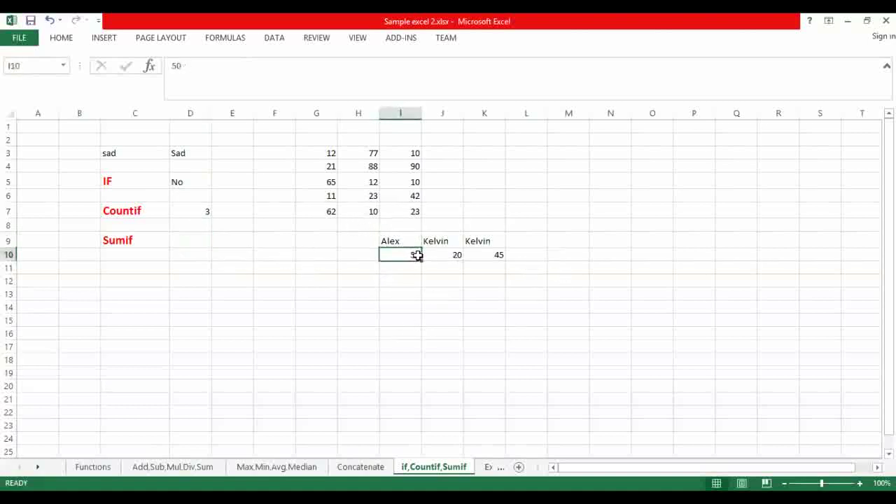
{"action": "left_click_drag", "start_coordinate": [444, 243], "coordinate": [444, 252]}
{"action": "left_click", "coordinate": [444, 254]}
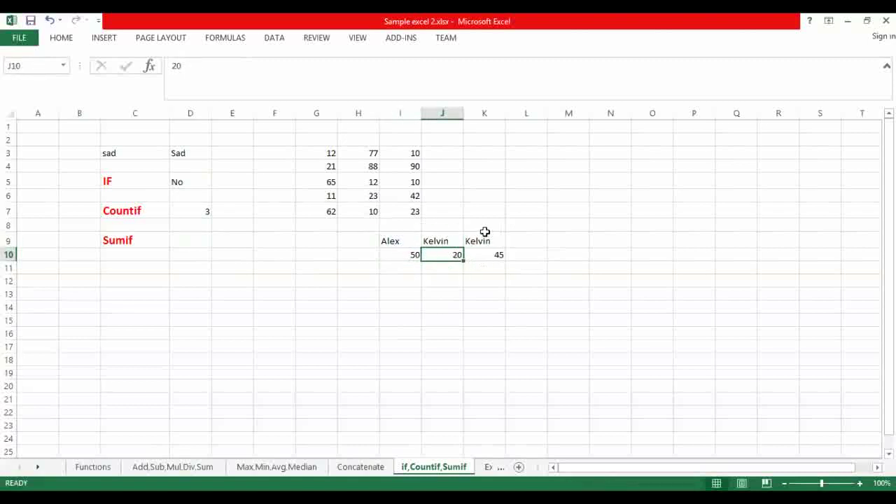
{"action": "left_click", "coordinate": [193, 235]}
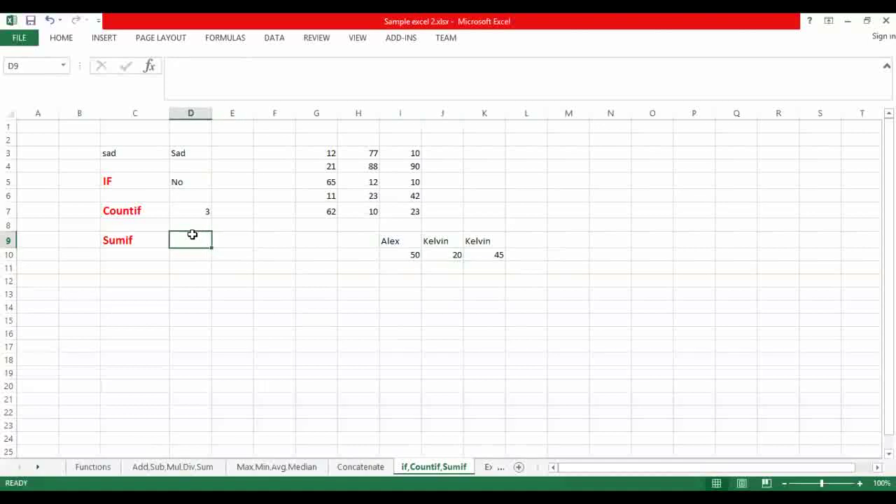
{"action": "type", "text": "="}
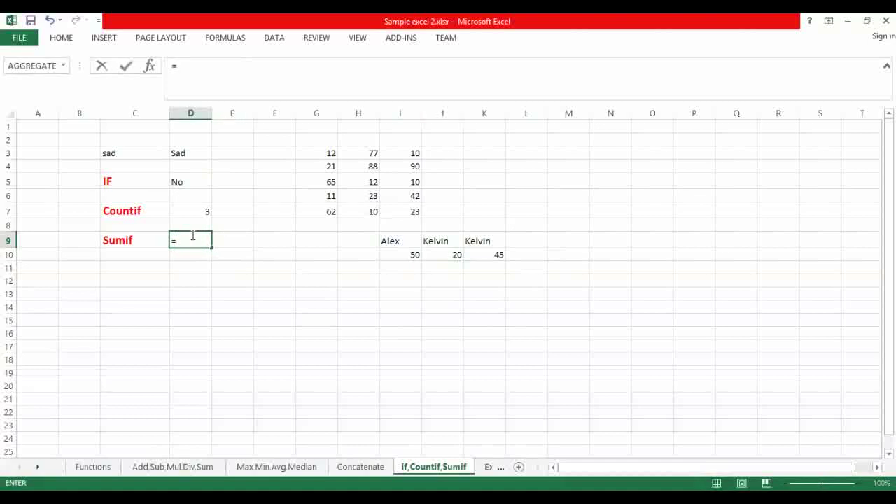
{"action": "type", "text": "sumif"}
{"action": "double_click", "coordinate": [203, 255]}
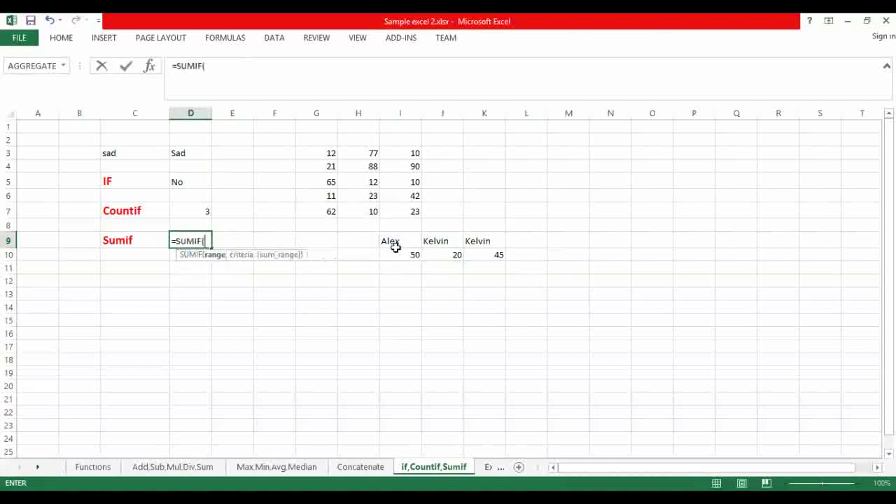
{"action": "left_click", "coordinate": [406, 240]}
{"action": "left_click_drag", "start_coordinate": [422, 248], "coordinate": [493, 244]}
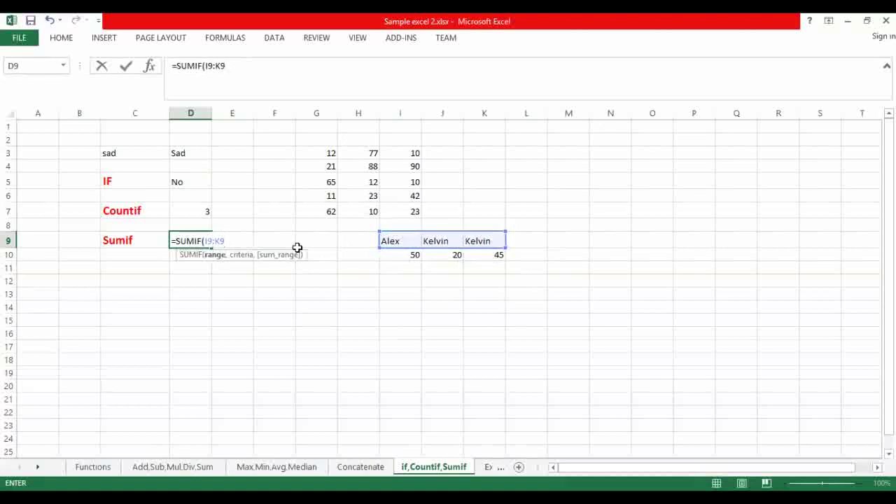
{"action": "type", "text": ","}
{"action": "left_click", "coordinate": [430, 242]}
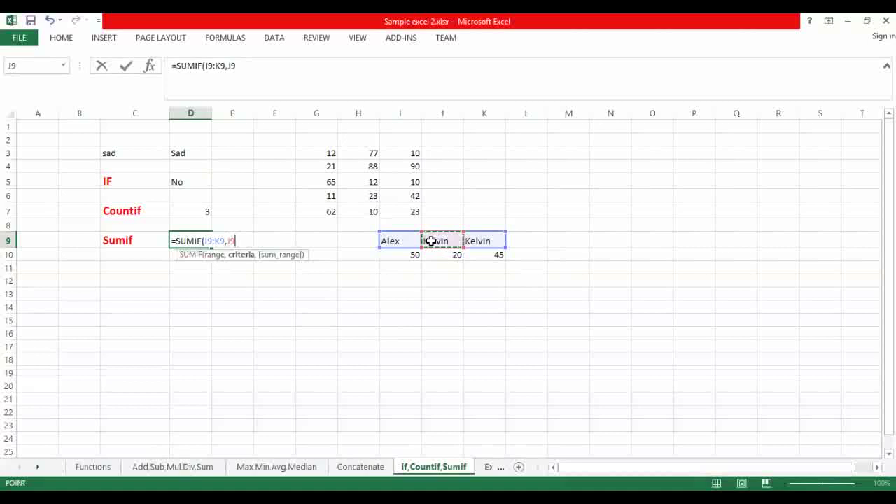
{"action": "type", "text": ","}
{"action": "left_click_drag", "start_coordinate": [409, 255], "coordinate": [498, 256]}
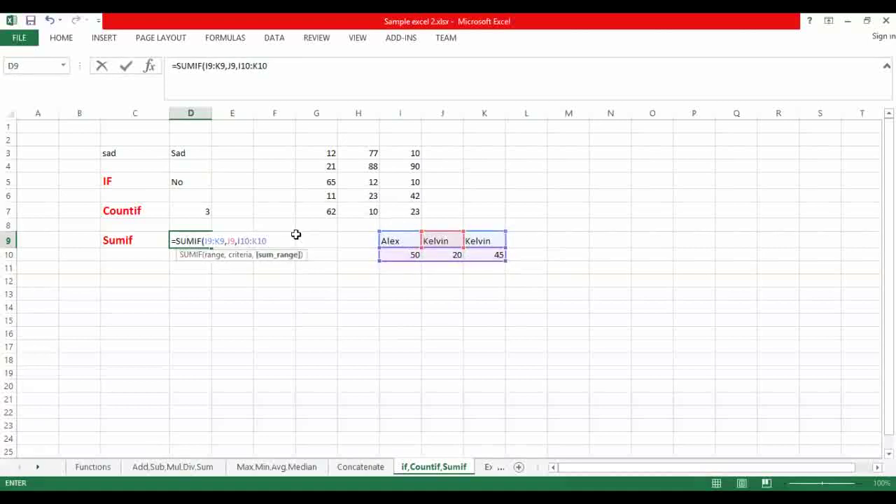
{"action": "type", "text": ")"}
{"action": "key", "text": "Return"}
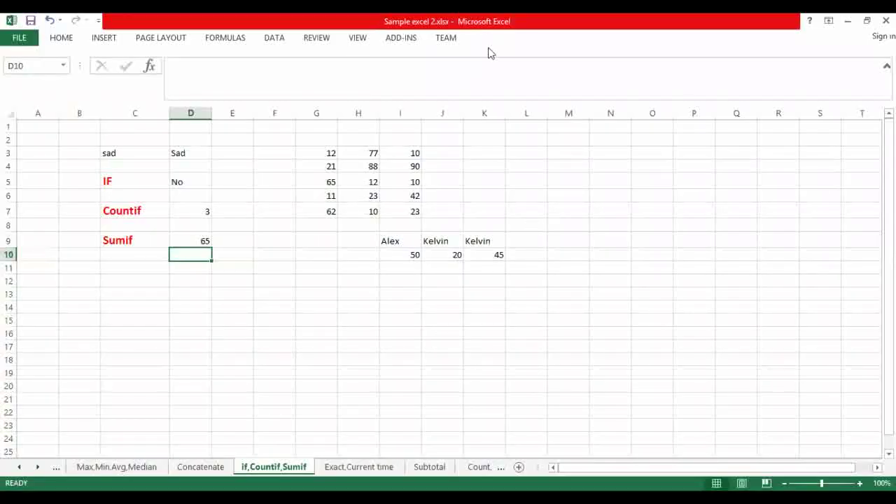
On the Exact,Current time sheet, compare the first pair of month names with the formula =EXACT(J6,K6) in cell L6.
{"action": "left_click", "coordinate": [359, 467]}
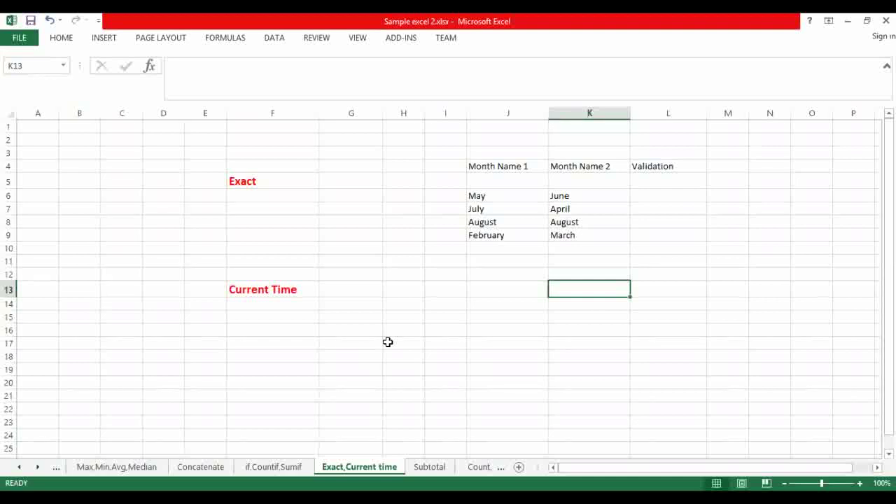
{"action": "left_click", "coordinate": [653, 197]}
{"action": "type", "text": "="}
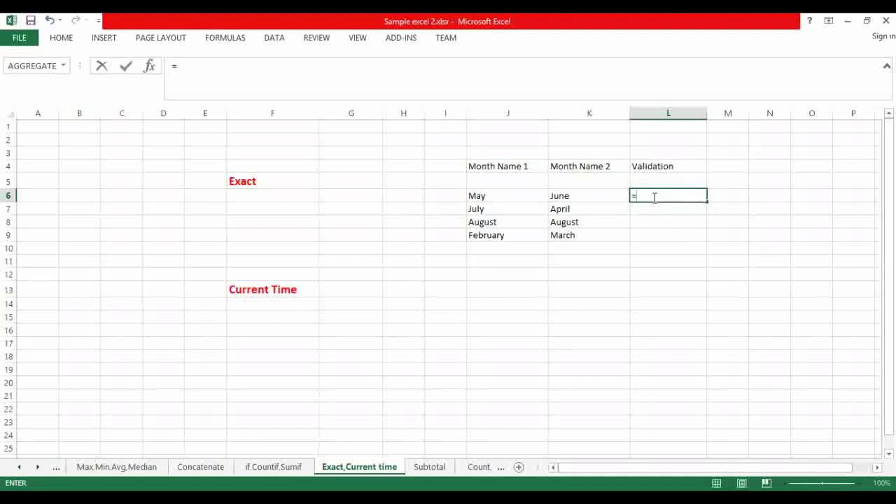
{"action": "type", "text": "exact"}
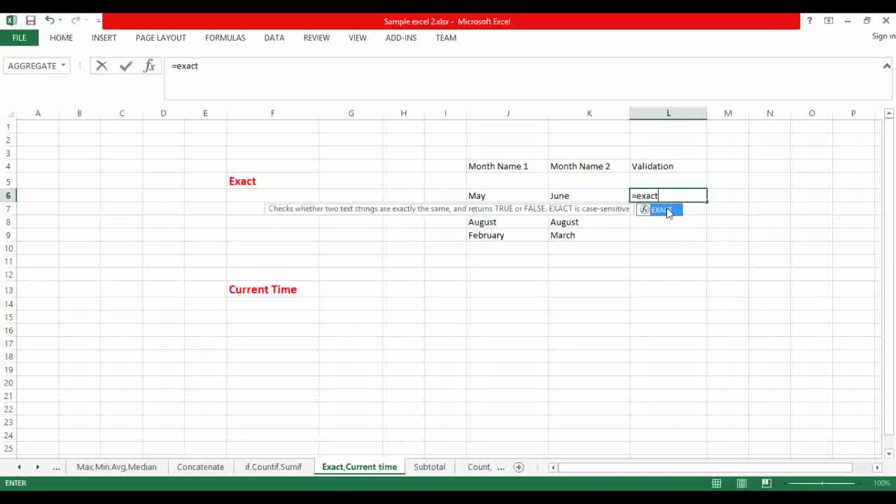
{"action": "double_click", "coordinate": [662, 210]}
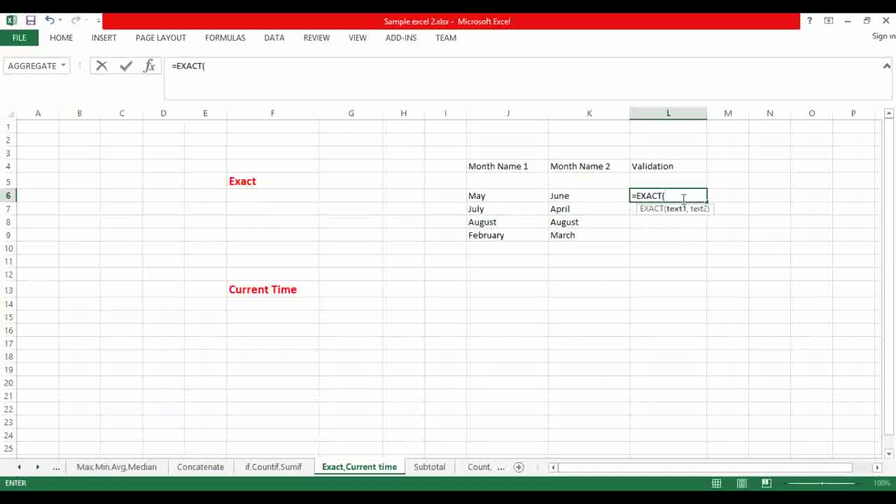
{"action": "left_click", "coordinate": [492, 197]}
{"action": "type", "text": ","}
{"action": "left_click", "coordinate": [592, 196]}
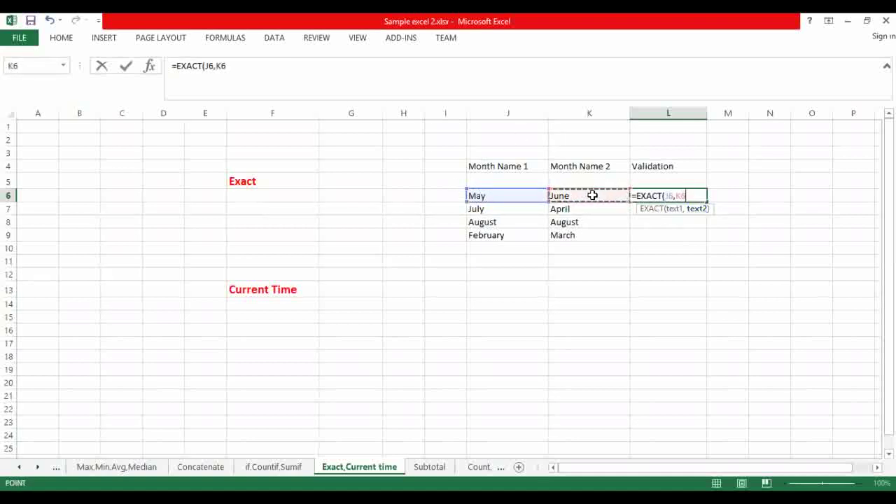
{"action": "type", "text": ")"}
{"action": "key", "text": "Return"}
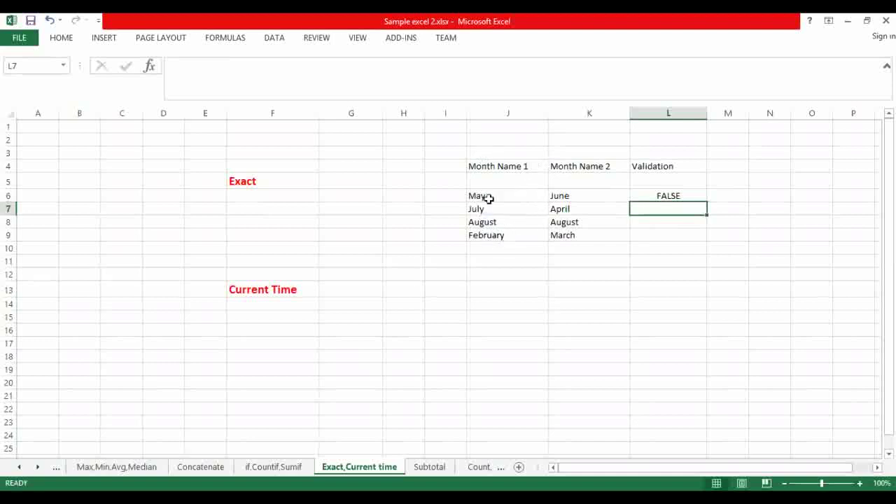
Copy the EXACT formula from L6 down the Validation column to L9.
{"action": "left_click_drag", "start_coordinate": [697, 197], "coordinate": [690, 243]}
{"action": "left_click", "coordinate": [684, 222]}
{"action": "left_click", "coordinate": [704, 198]}
{"action": "double_click", "coordinate": [691, 196]}
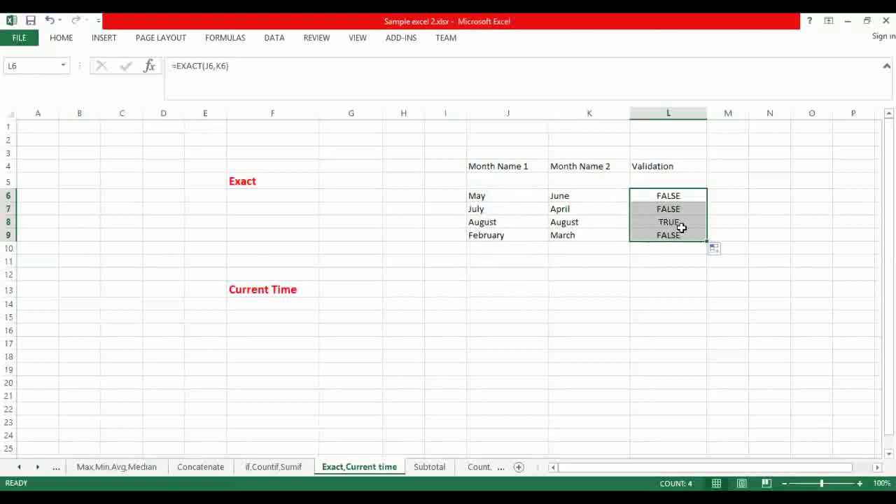
{"action": "left_click", "coordinate": [345, 289]}
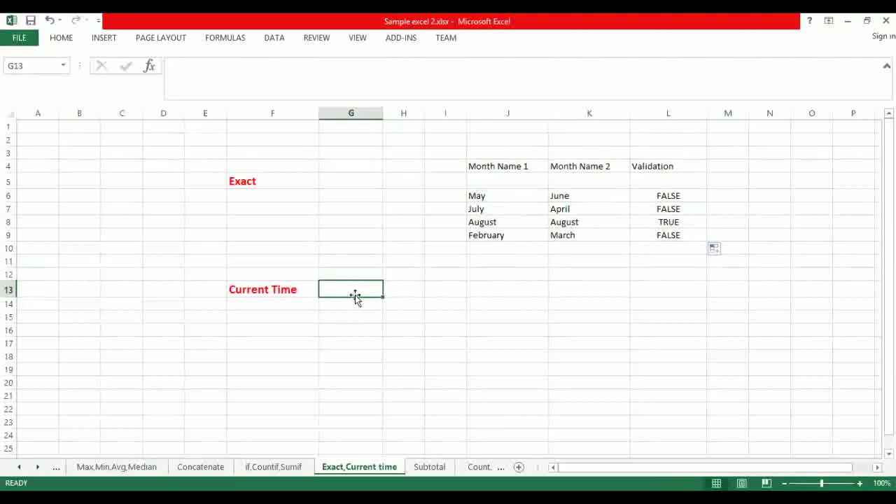
{"action": "type", "text": "now("}
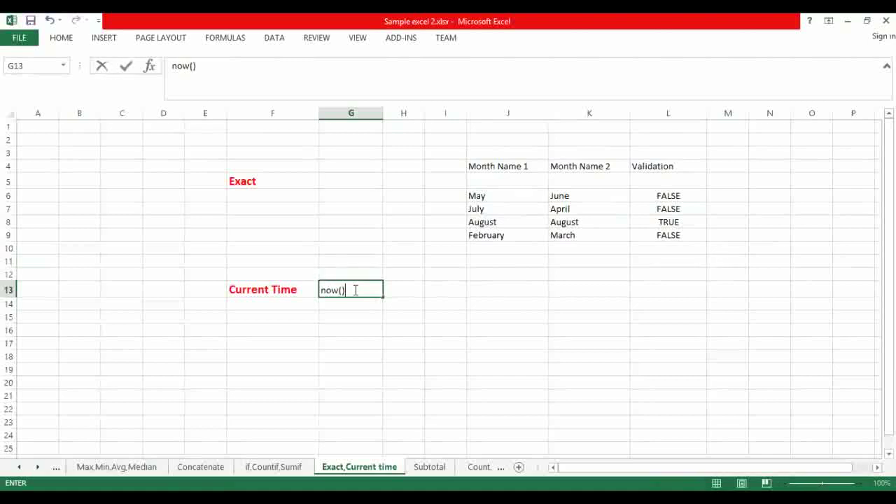
{"action": "key", "text": "Return"}
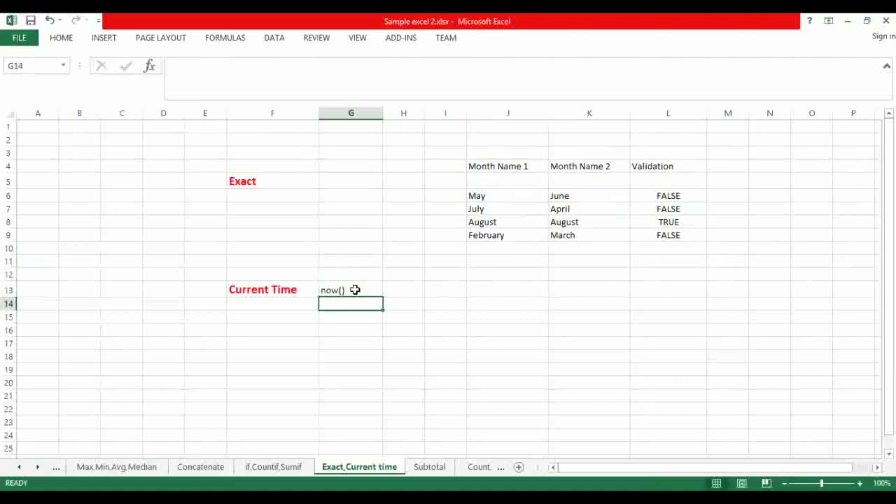
Insert the current date and time with the formula =NOW() in cell G13 beside the Current Time label.
{"action": "double_click", "coordinate": [355, 289]}
{"action": "key", "text": "BackSpace"}
{"action": "key", "text": "BackSpace"}
{"action": "key", "text": "BackSpace"}
{"action": "key", "text": "BackSpace"}
{"action": "key", "text": "BackSpace"}
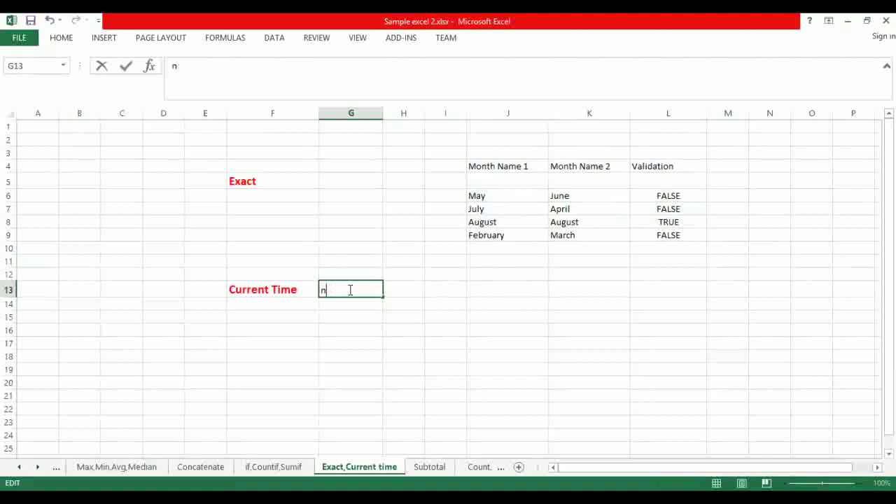
{"action": "type", "text": "=now"}
{"action": "double_click", "coordinate": [348, 304]}
{"action": "type", "text": ")"}
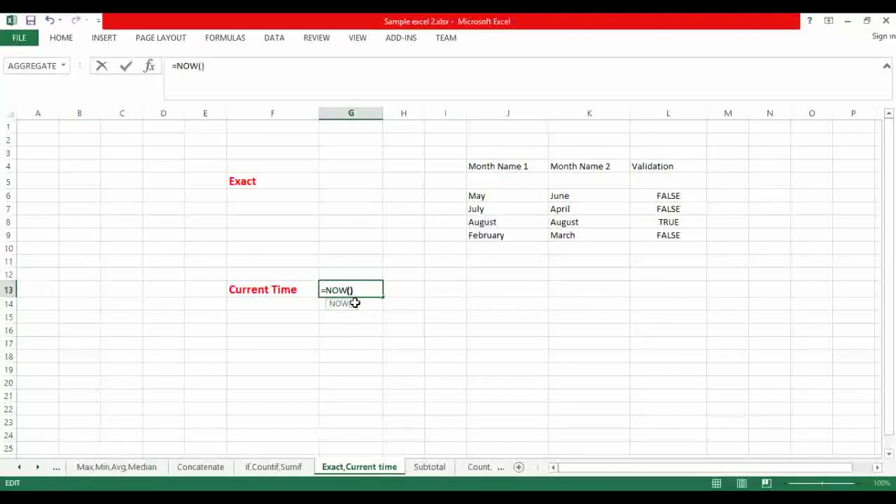
{"action": "key", "text": "Return"}
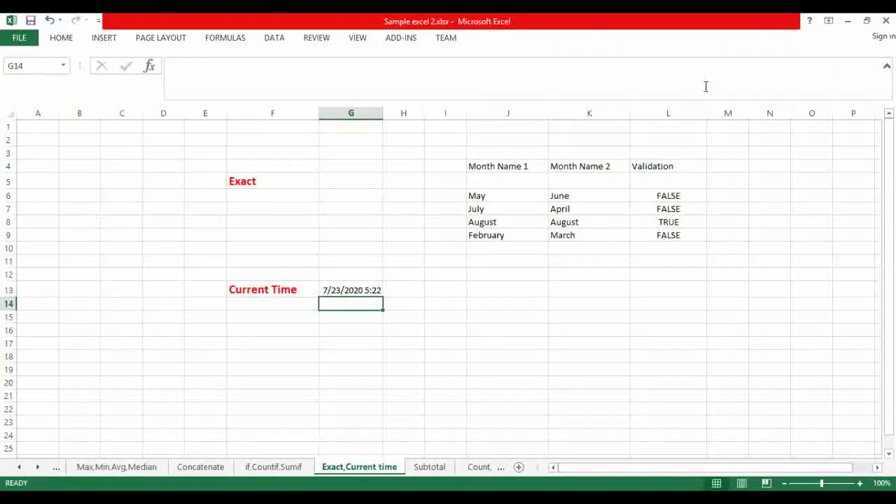
On the Subtotal sheet, sum the column F numbers with the formula =SUBTOTAL(9,F3:F11) in cell D4.
{"action": "left_click", "coordinate": [429, 466]}
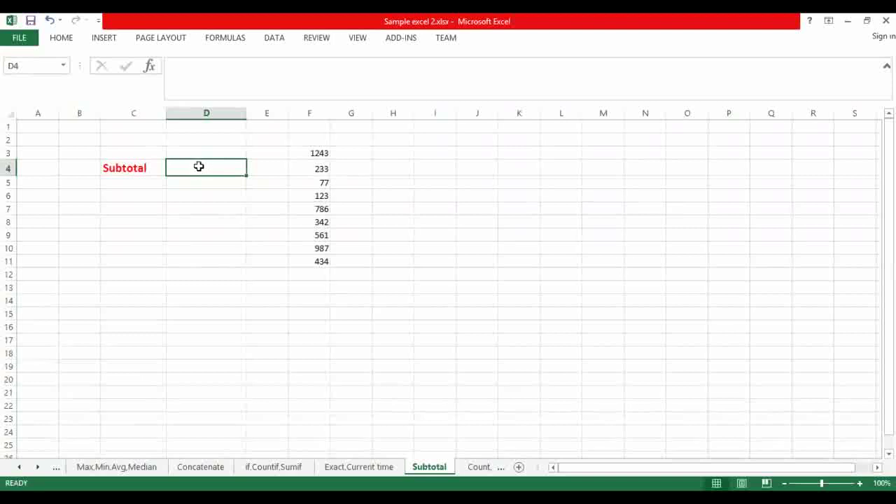
{"action": "left_click", "coordinate": [320, 151]}
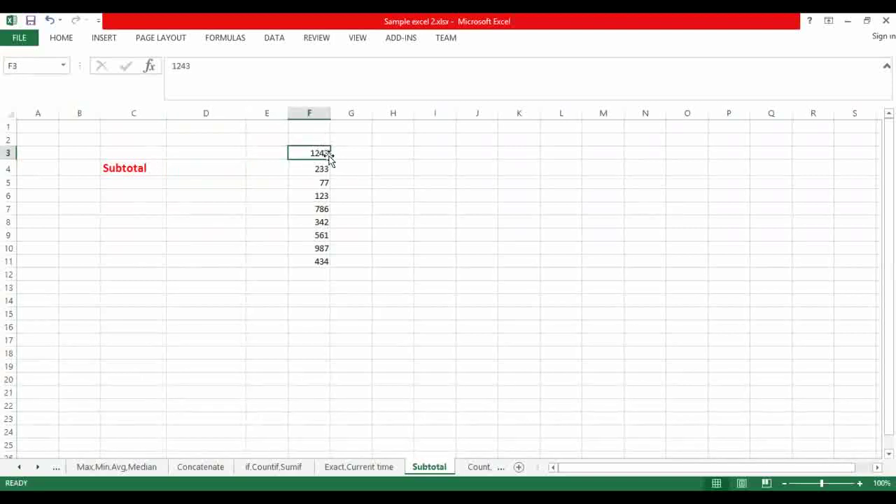
{"action": "left_click", "coordinate": [212, 169]}
{"action": "type", "text": "="}
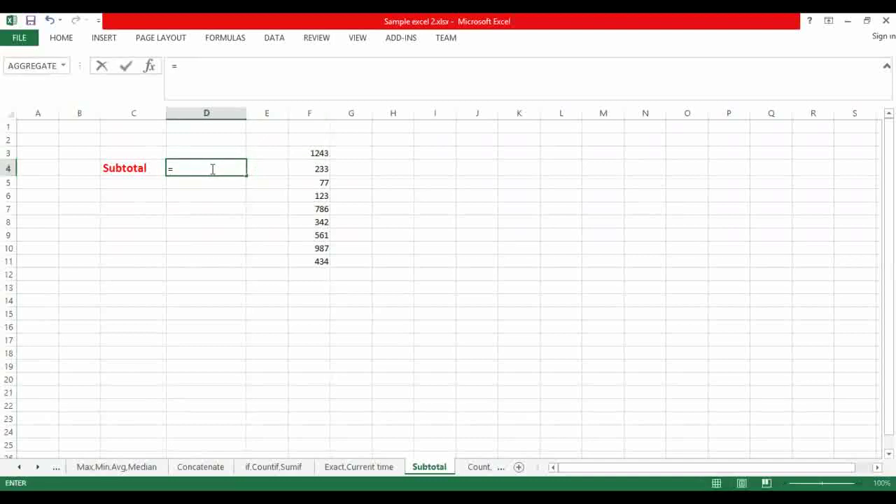
{"action": "type", "text": "sub"}
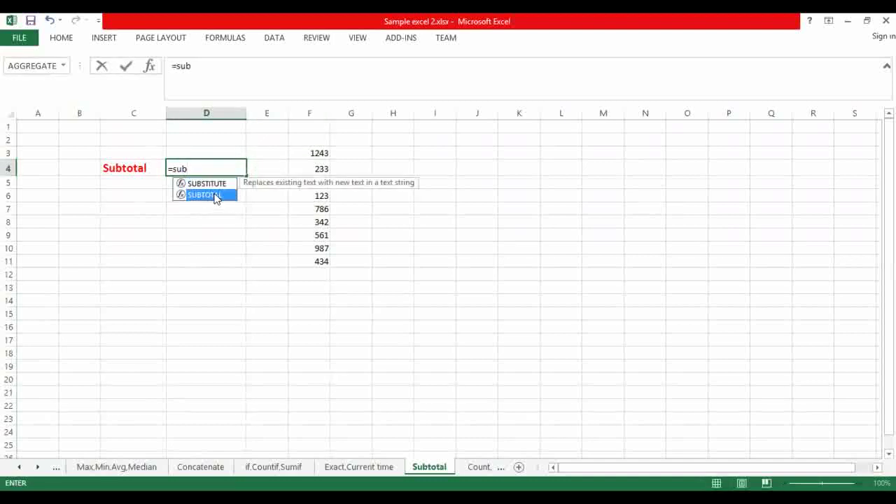
{"action": "double_click", "coordinate": [215, 196]}
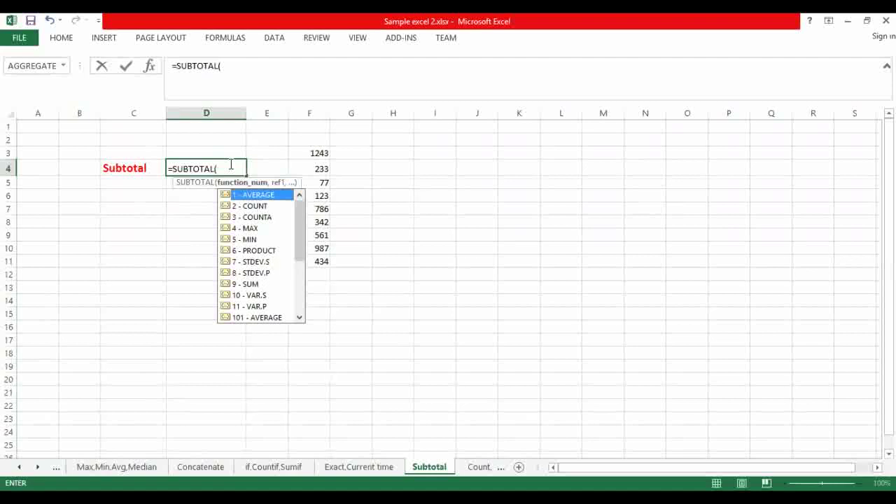
{"action": "type", "text": "9,"}
{"action": "left_click_drag", "start_coordinate": [315, 152], "coordinate": [333, 264]}
{"action": "type", "text": ")"}
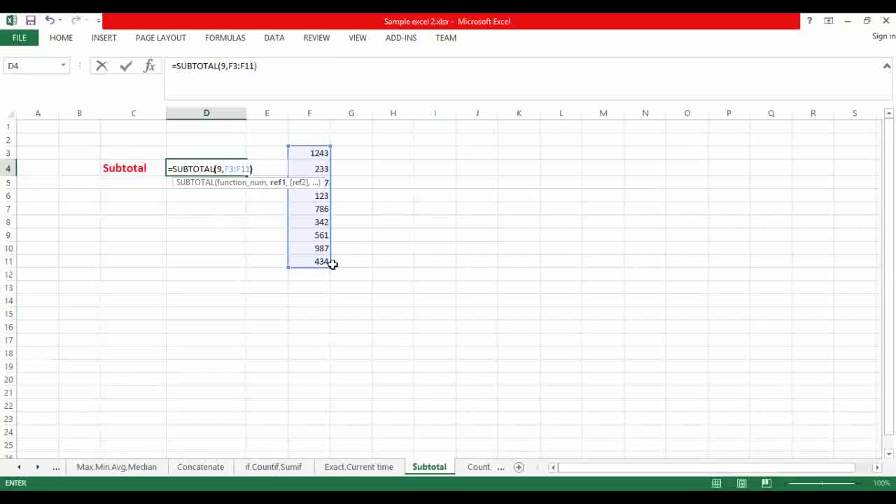
{"action": "key", "text": "Return"}
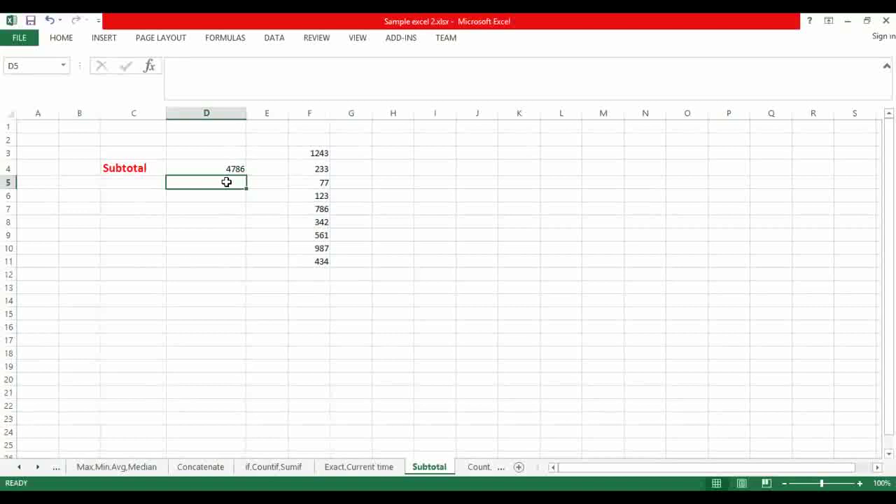
Average the column F numbers with the formula =SUBTOTAL(1,F3:F11) in cell D5.
{"action": "type", "text": "="}
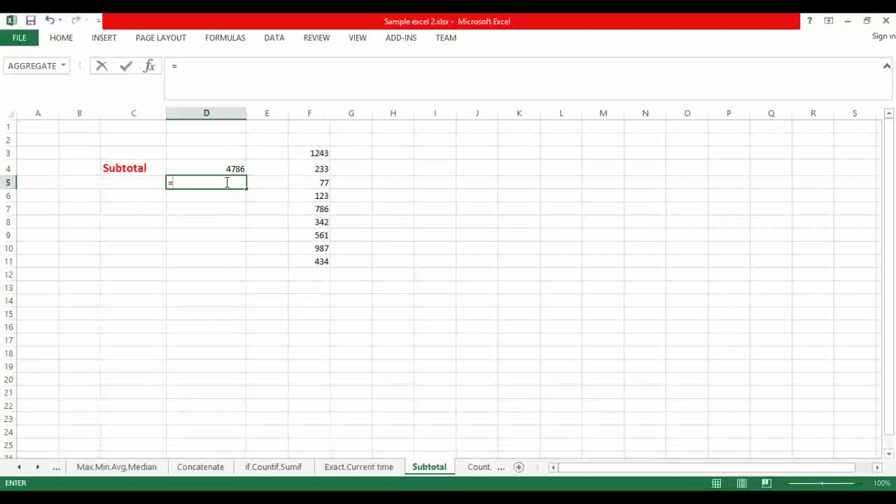
{"action": "type", "text": "sub"}
{"action": "left_click", "coordinate": [210, 208]}
{"action": "key", "text": "Tab"}
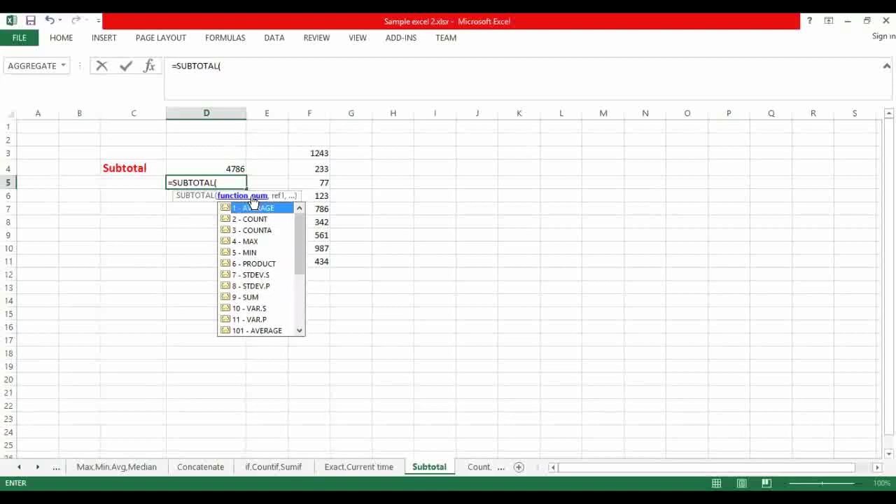
{"action": "type", "text": "1,"}
{"action": "left_click", "coordinate": [320, 151]}
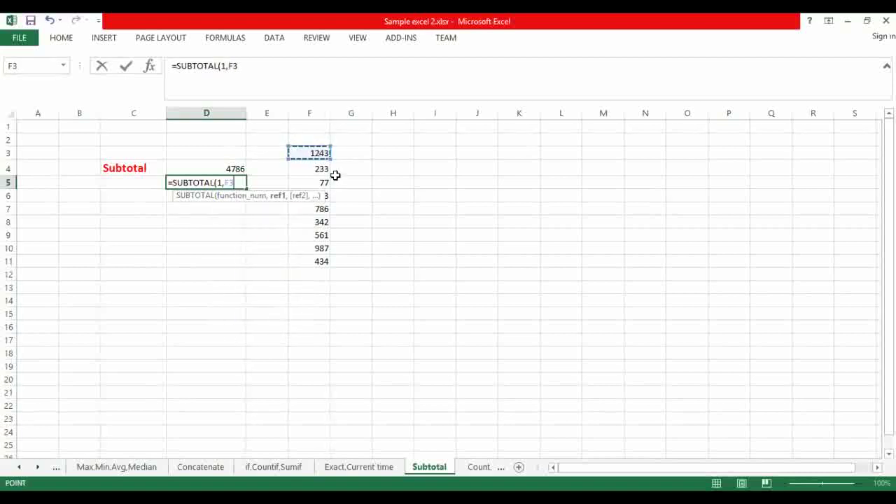
{"action": "left_click_drag", "start_coordinate": [330, 158], "coordinate": [318, 263]}
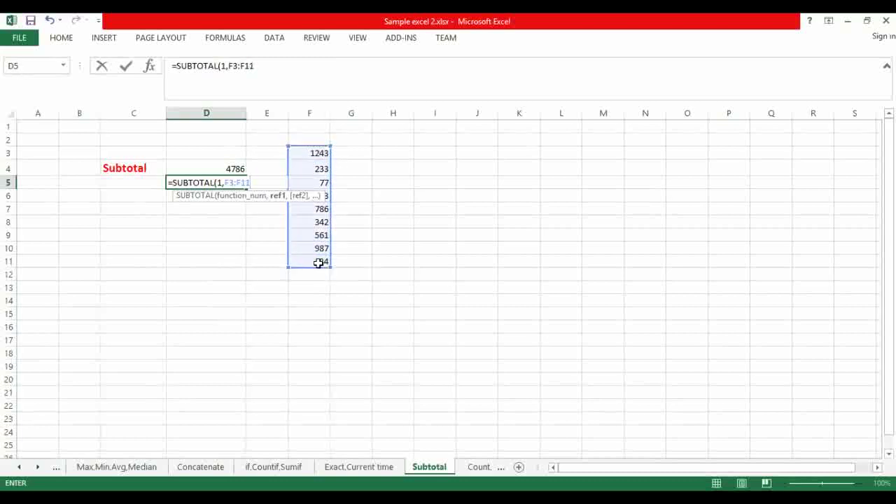
{"action": "left_click", "coordinate": [318, 263]}
{"action": "type", "text": ")"}
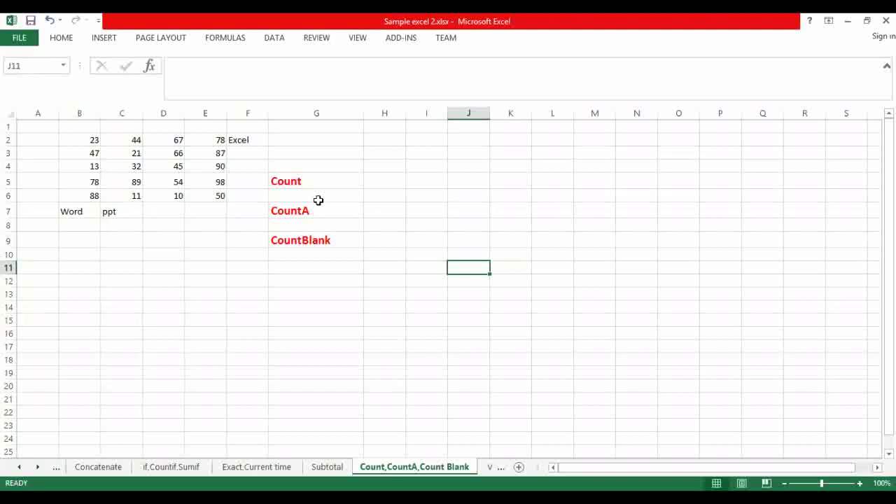
Count the numeric cells of the data block with the formula =COUNT(B2:E6) in cell H5 beside the Count label.
{"action": "left_click", "coordinate": [376, 186]}
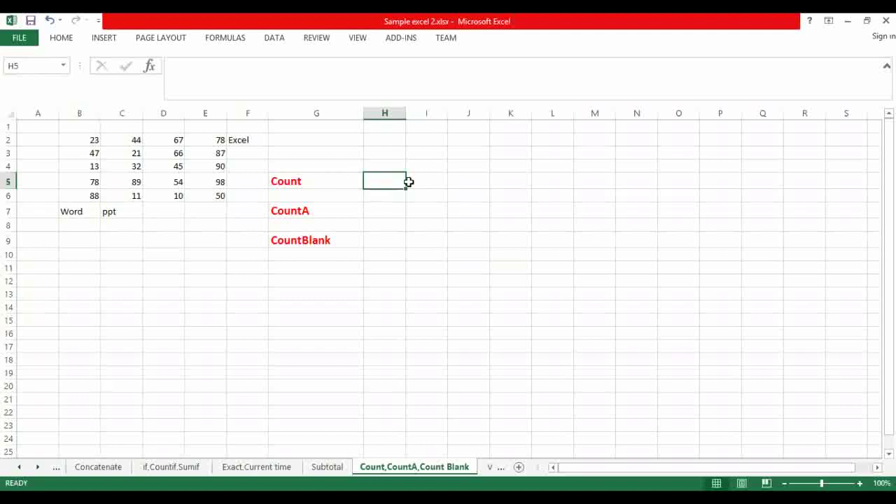
{"action": "type", "text": "="}
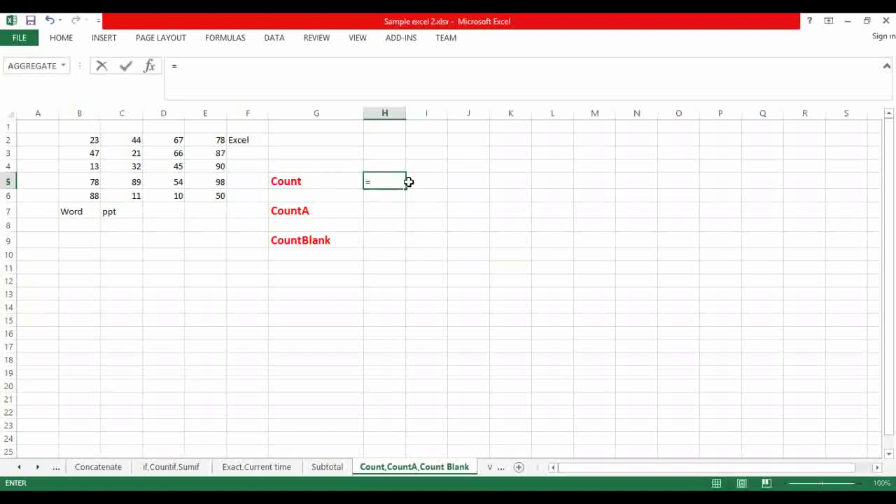
{"action": "type", "text": "count"}
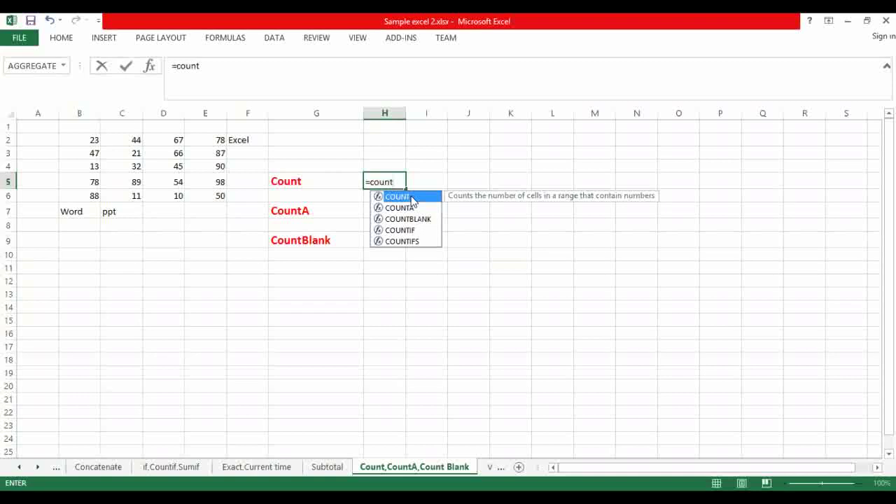
{"action": "key", "text": "Tab"}
{"action": "left_click", "coordinate": [94, 142]}
{"action": "left_click_drag", "start_coordinate": [93, 142], "coordinate": [212, 206]}
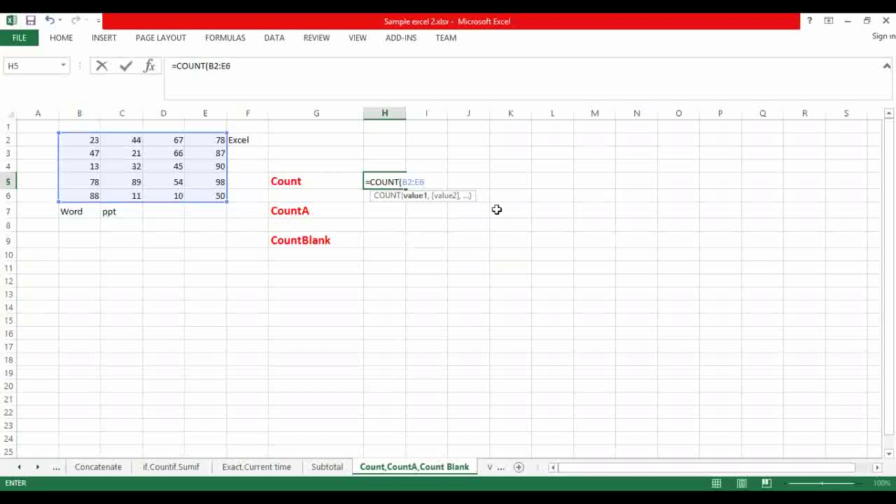
{"action": "key", "text": "Return"}
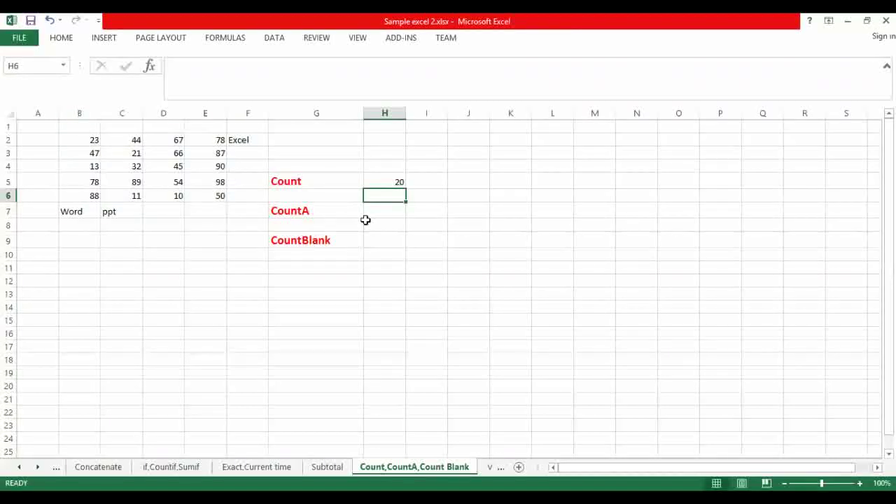
Count the non-empty cells with the formula =COUNTA(B2:E9) in cell H7 beside the CountA label.
{"action": "left_click", "coordinate": [390, 211]}
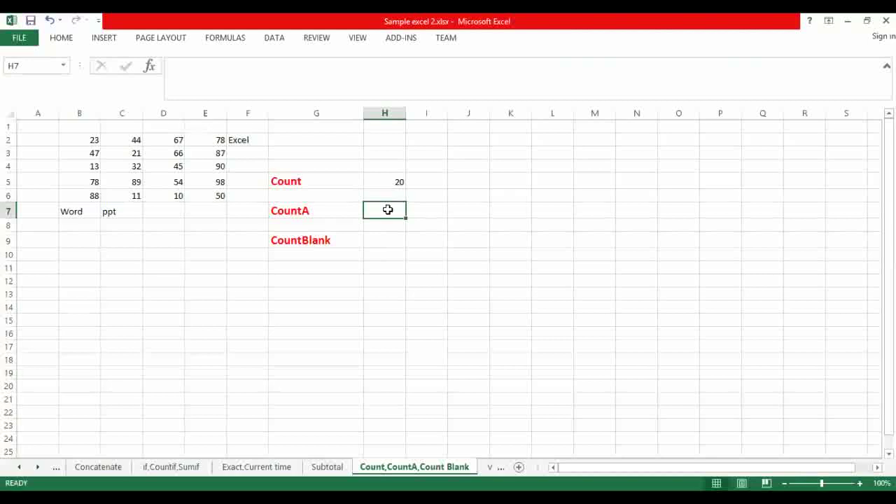
{"action": "type", "text": "="}
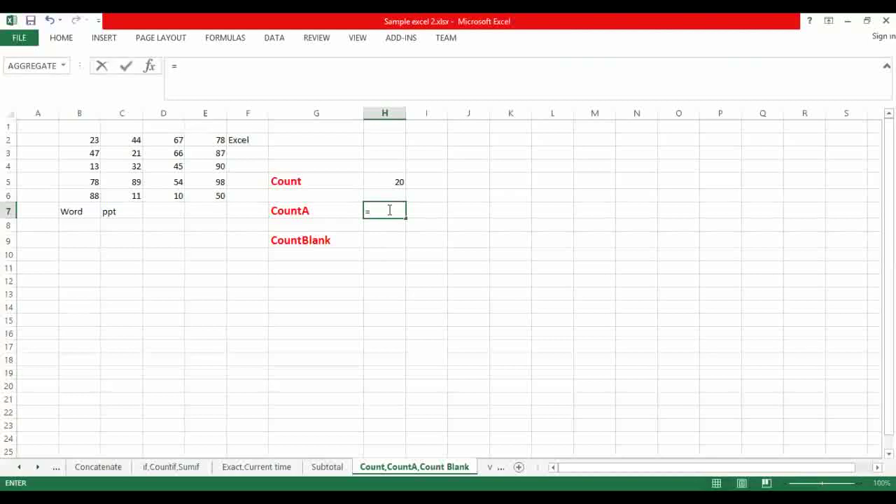
{"action": "type", "text": "count"}
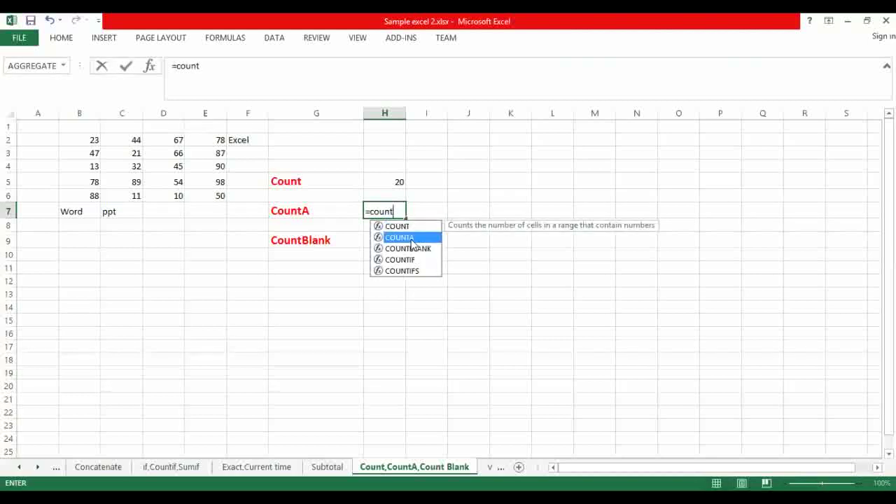
{"action": "double_click", "coordinate": [412, 238]}
{"action": "left_click_drag", "start_coordinate": [79, 139], "coordinate": [228, 245]}
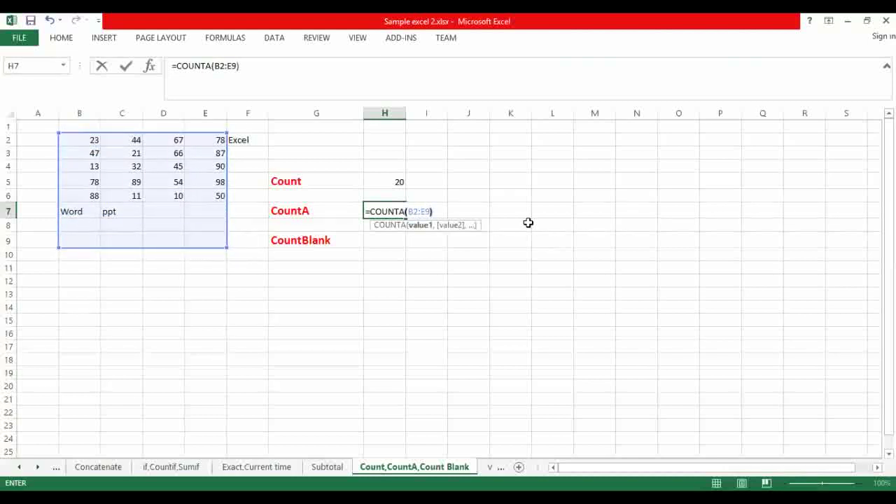
{"action": "type", "text": ")"}
{"action": "key", "text": "Return"}
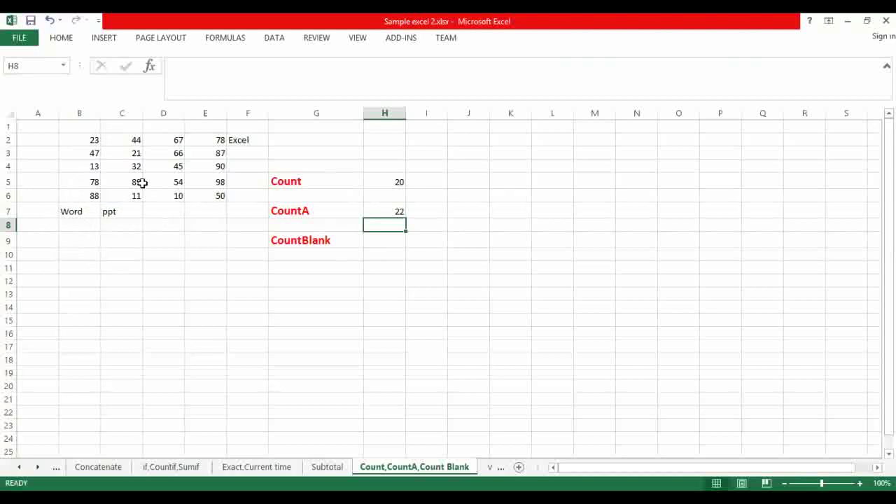
Count the empty cells below the data with the formula =COUNTBLANK(B8:E14) in cell H9 beside the CountBlank label.
{"action": "left_click", "coordinate": [378, 240]}
{"action": "type", "text": "="}
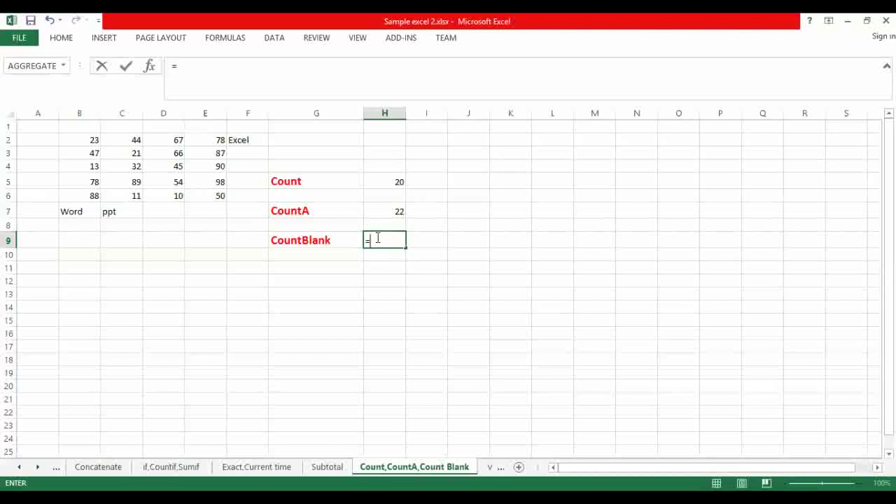
{"action": "type", "text": "count"}
{"action": "key", "text": "Down"}
{"action": "key", "text": "Down"}
{"action": "key", "text": "Tab"}
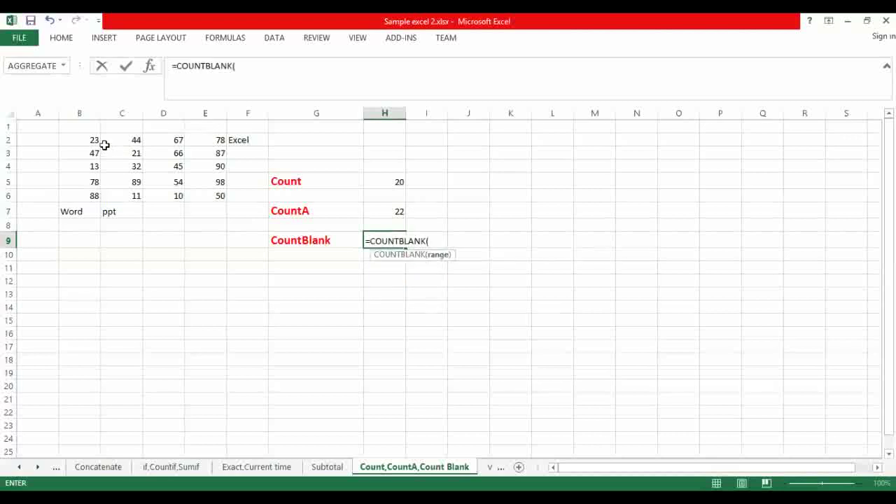
{"action": "left_click", "coordinate": [75, 226]}
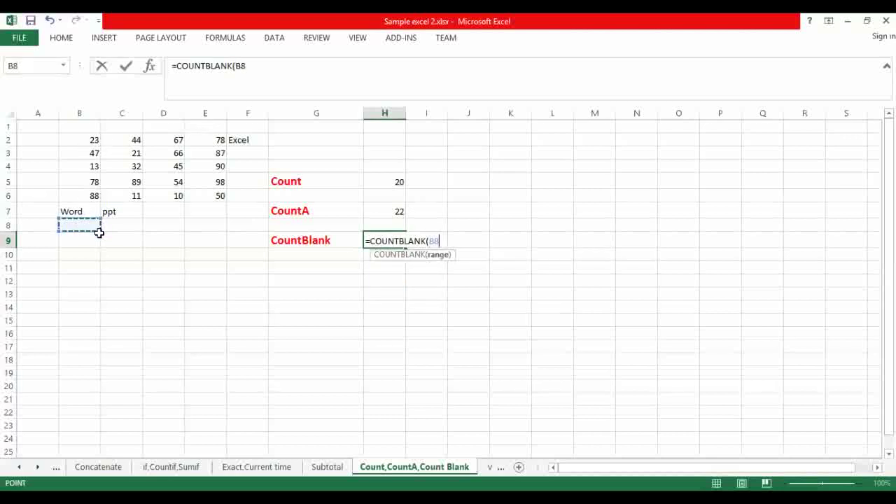
{"action": "left_click_drag", "start_coordinate": [98, 233], "coordinate": [210, 308]}
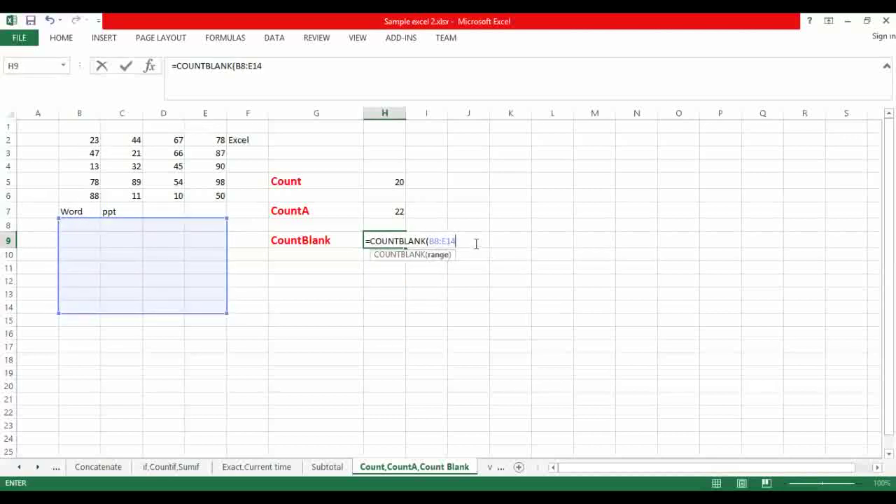
{"action": "type", "text": ")"}
{"action": "key", "text": "Return"}
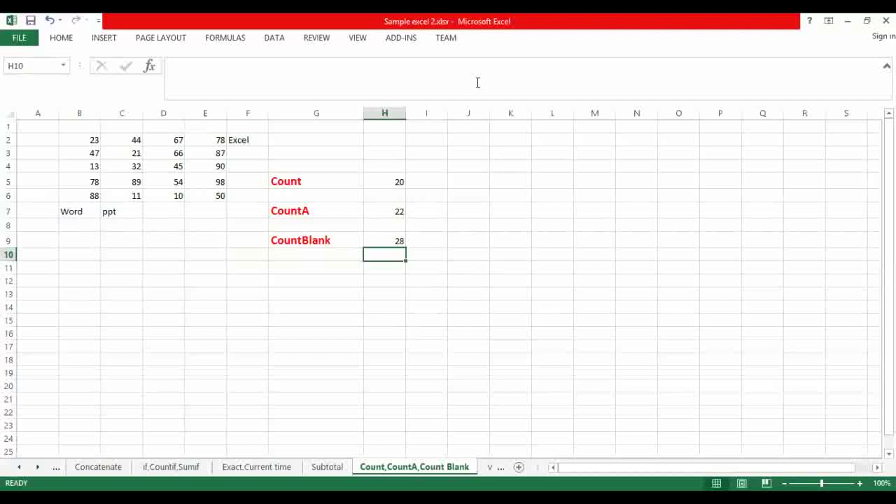
On the Vlookup,Hlookup sheet, look up the first listed name's donation with the formula =VLOOKUP(E3,A10:C20,2,FALSE) in cell F3.
{"action": "key", "text": "ctrl+Page_Down"}
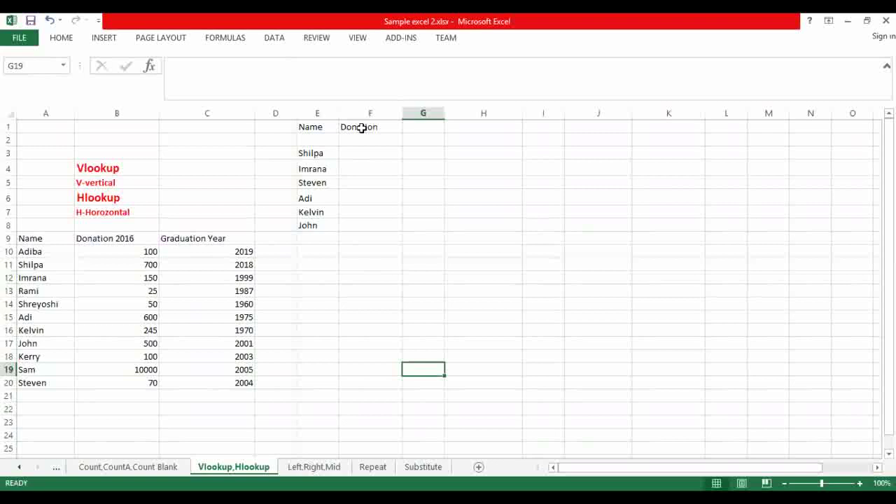
{"action": "left_click", "coordinate": [325, 153]}
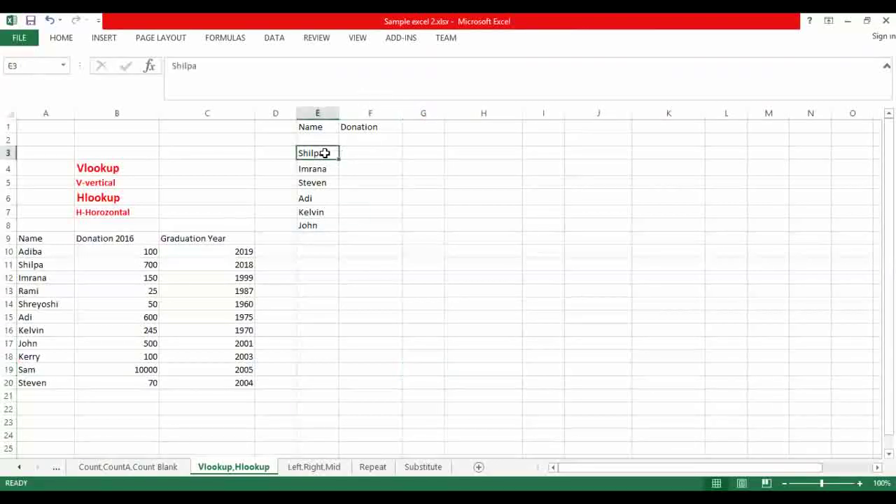
{"action": "left_click", "coordinate": [376, 151]}
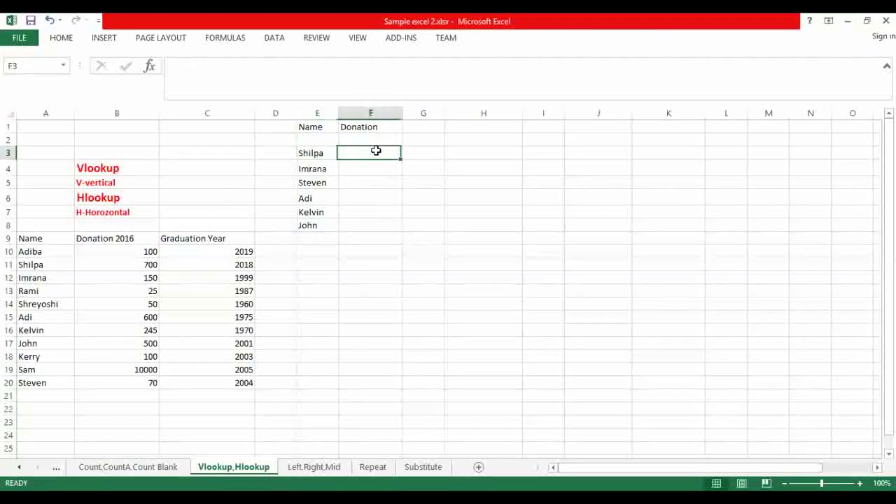
{"action": "type", "text": "="}
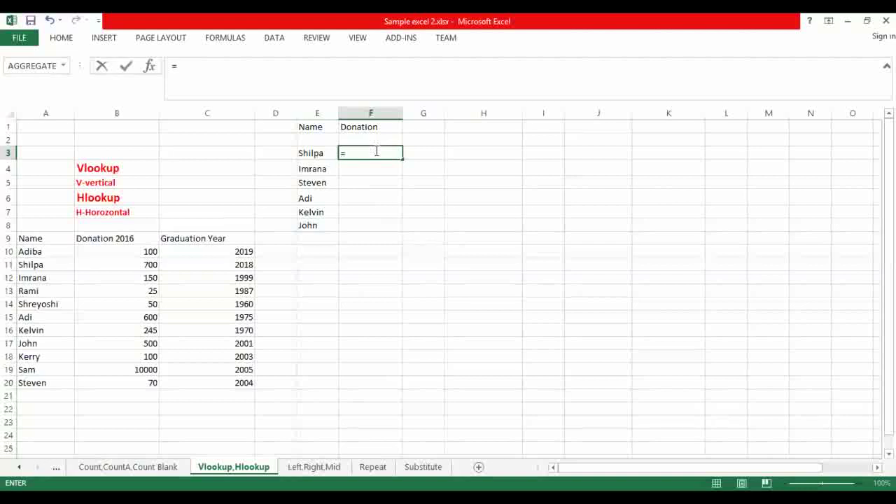
{"action": "type", "text": "vlook"}
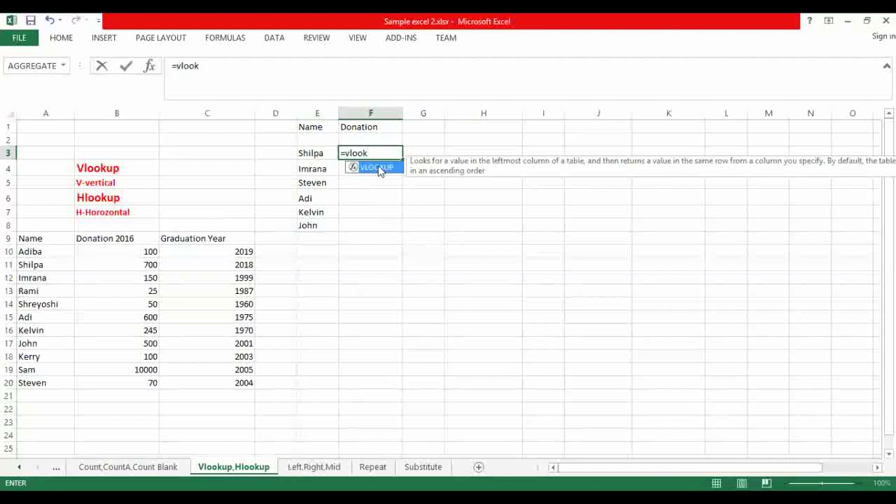
{"action": "double_click", "coordinate": [377, 167]}
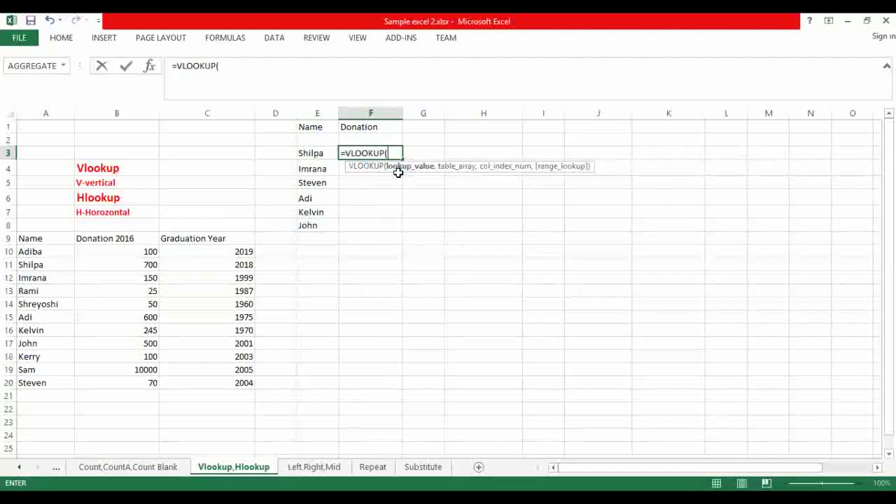
{"action": "left_click", "coordinate": [317, 154]}
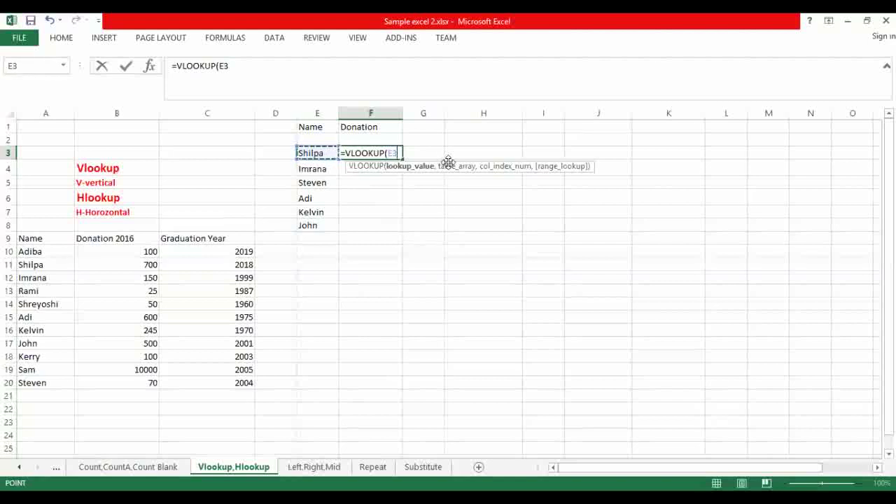
{"action": "type", "text": ","}
{"action": "left_click", "coordinate": [43, 254]}
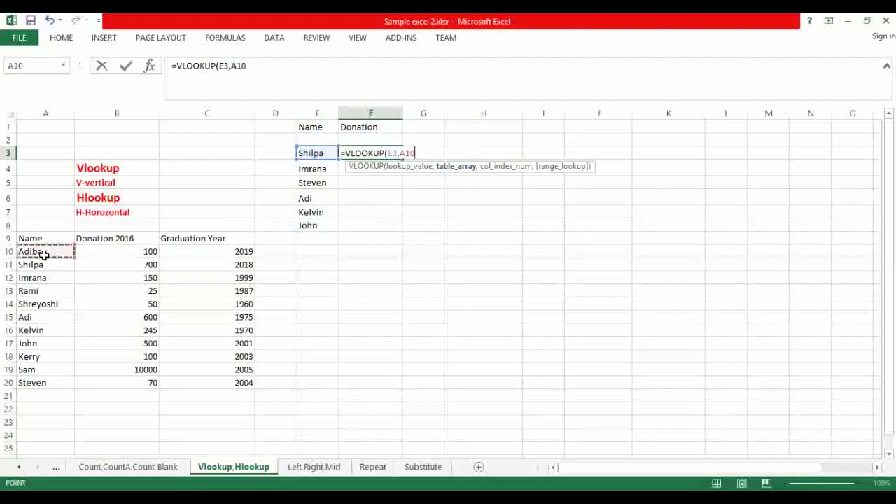
{"action": "left_click_drag", "start_coordinate": [43, 254], "coordinate": [238, 383]}
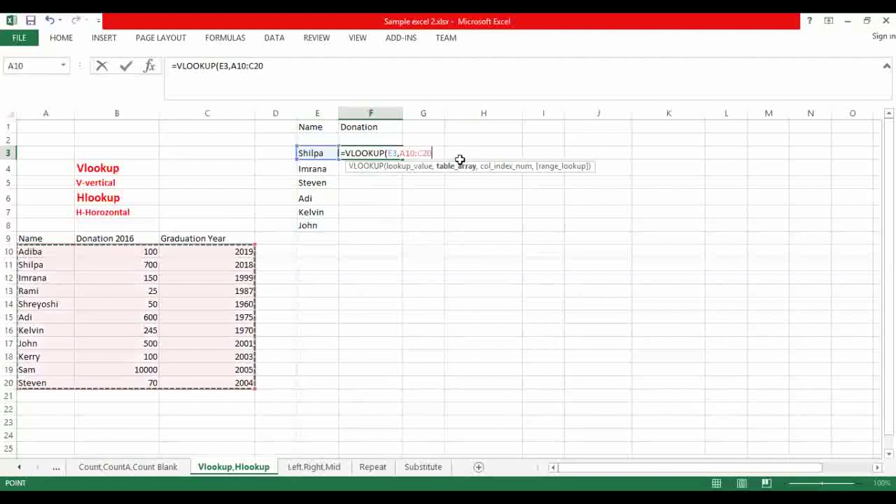
{"action": "type", "text": ","}
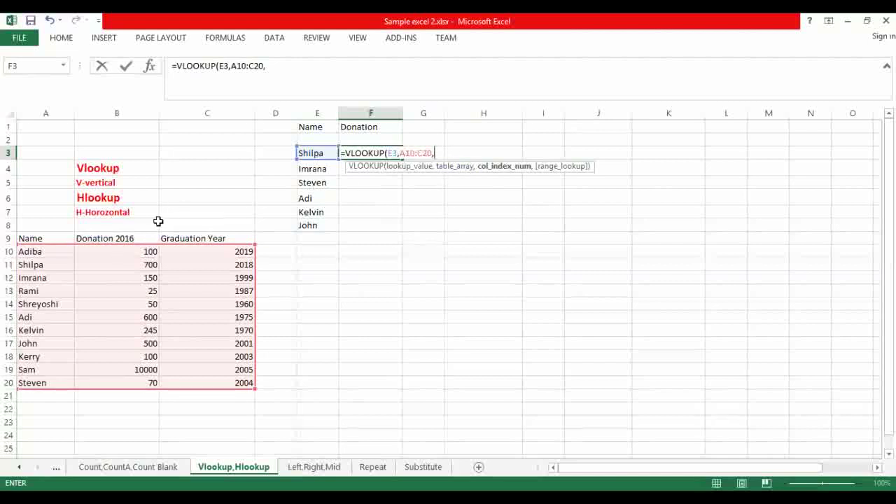
{"action": "type", "text": "2,"}
{"action": "left_click", "coordinate": [508, 190]}
{"action": "double_click", "coordinate": [508, 189]}
{"action": "type", "text": ")"}
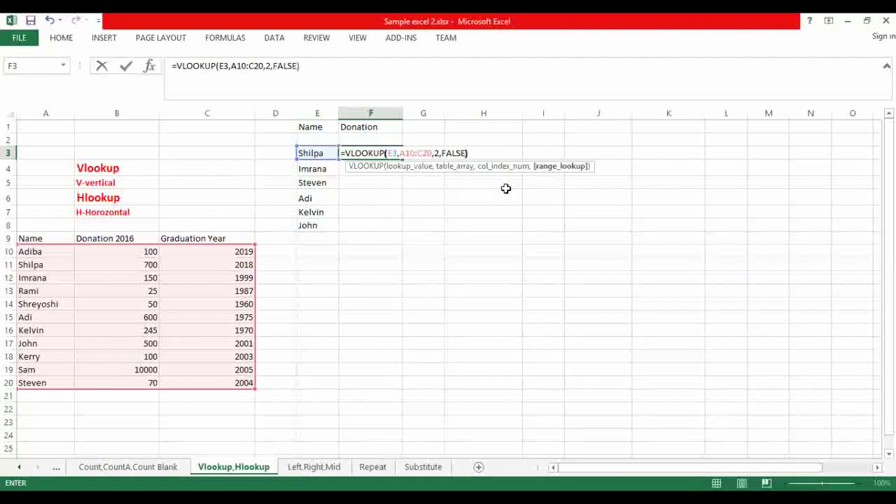
{"action": "key", "text": "Return"}
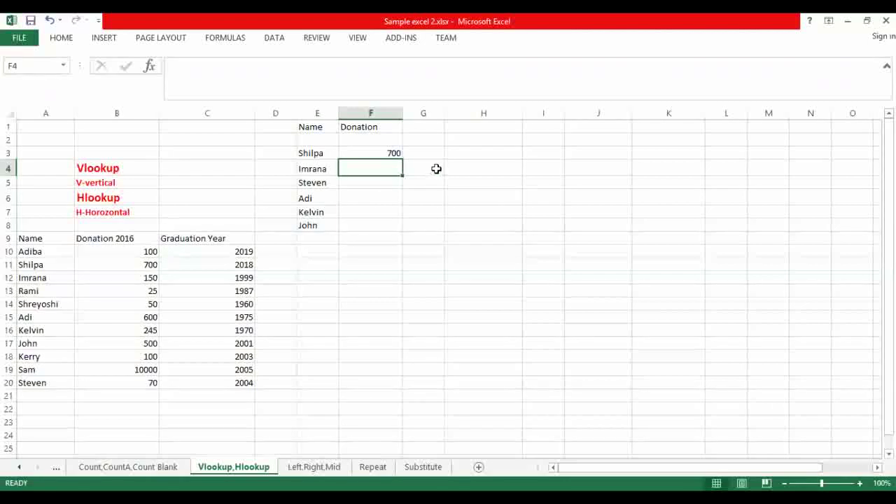
Copy the VLOOKUP formula from F3 down the Donation column to F8.
{"action": "left_click", "coordinate": [398, 153]}
{"action": "left_click_drag", "start_coordinate": [403, 158], "coordinate": [387, 227]}
{"action": "left_click", "coordinate": [454, 167]}
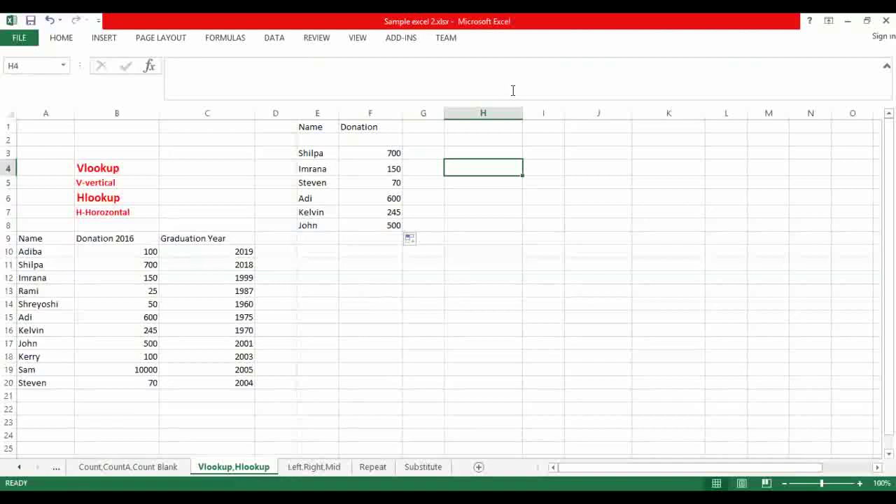
{"action": "key", "text": "Up"}
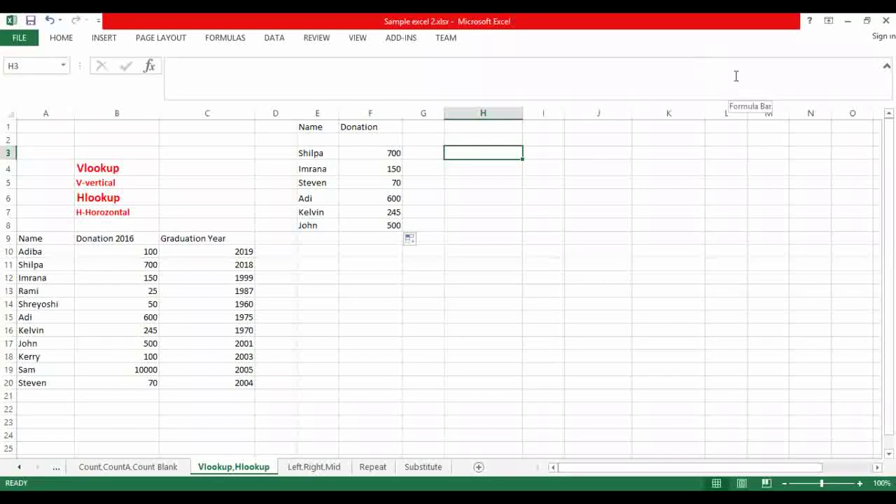
{"action": "left_click", "coordinate": [410, 239]}
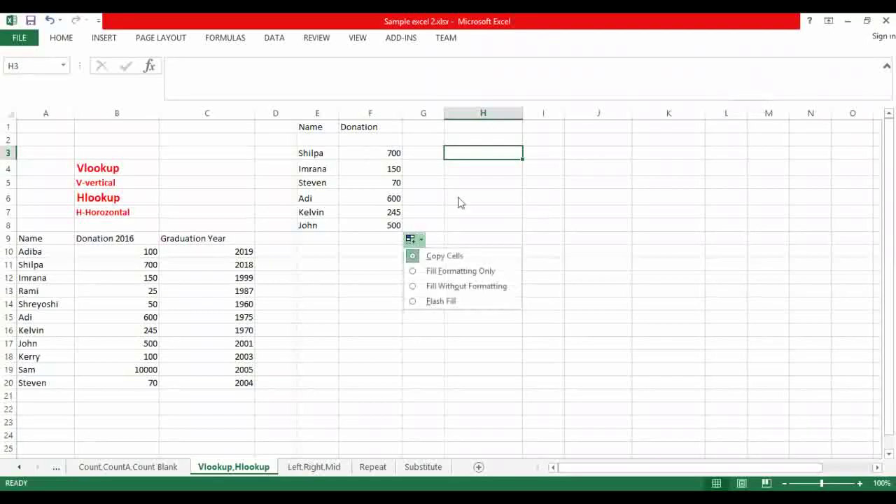
{"action": "left_click", "coordinate": [468, 152]}
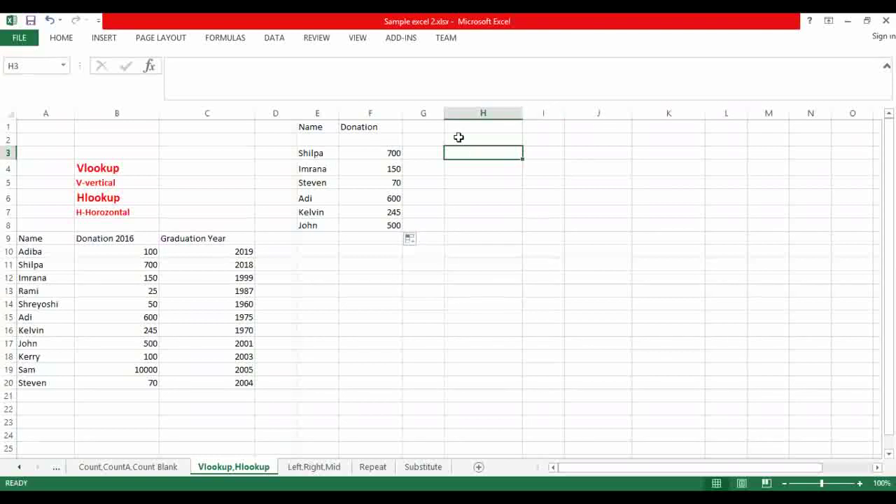
Copy the donation table A9:C21 and paste it transposed into a horizontal layout starting at cell H4.
{"action": "left_click_drag", "start_coordinate": [28, 238], "coordinate": [189, 392]}
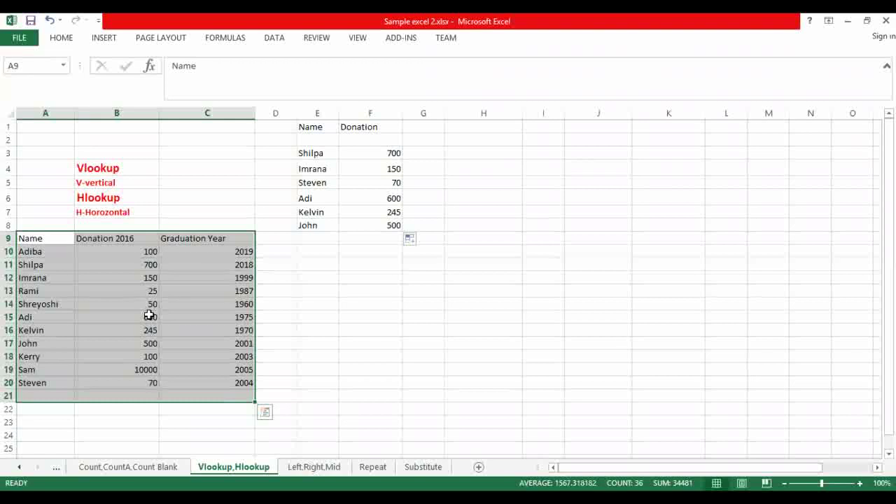
{"action": "key", "text": "ctrl+c"}
{"action": "left_click", "coordinate": [498, 173]}
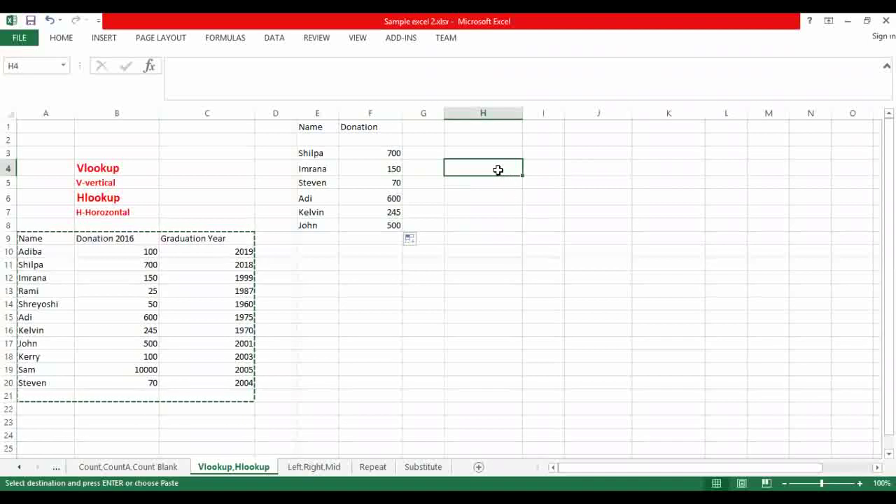
{"action": "right_click", "coordinate": [499, 171]}
{"action": "left_click", "coordinate": [542, 247]}
{"action": "left_click", "coordinate": [551, 311]}
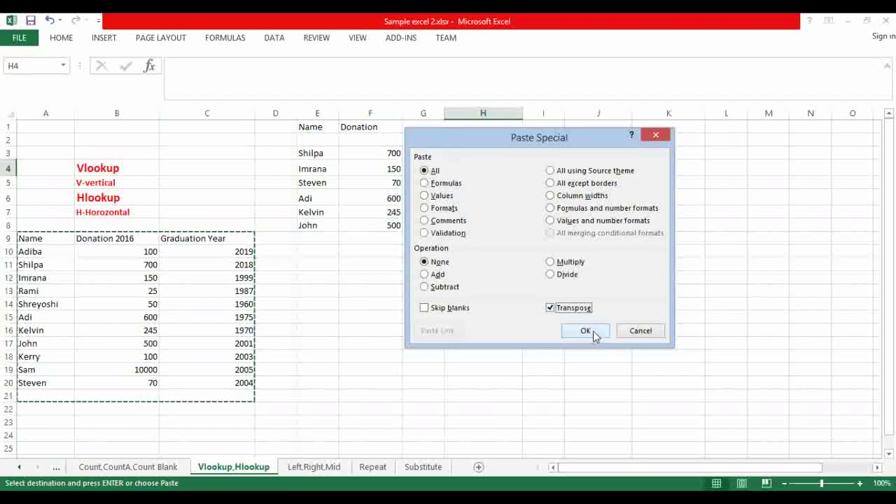
{"action": "left_click", "coordinate": [585, 330]}
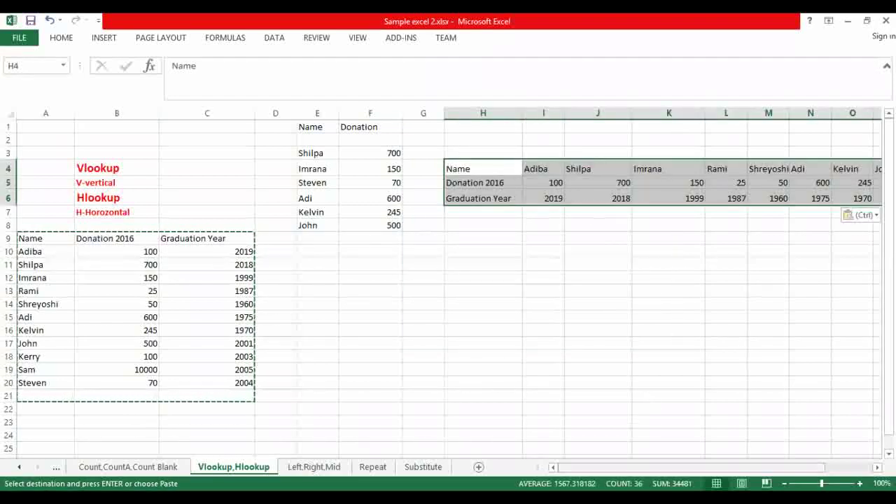
Copy the name and donation list E1:F8 and paste it transposed starting at cell J9, below the horizontal donation table.
{"action": "scroll", "coordinate": [448, 280], "scroll_direction": "right", "scroll_amount": 3}
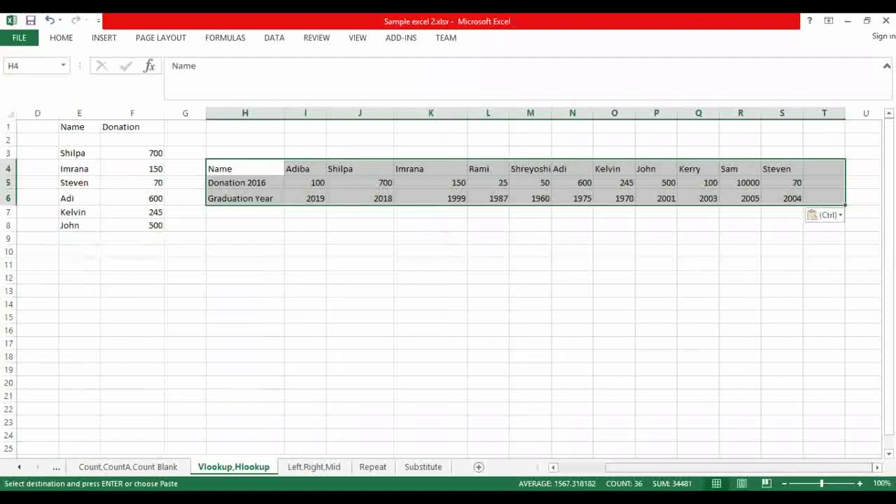
{"action": "left_click", "coordinate": [72, 127]}
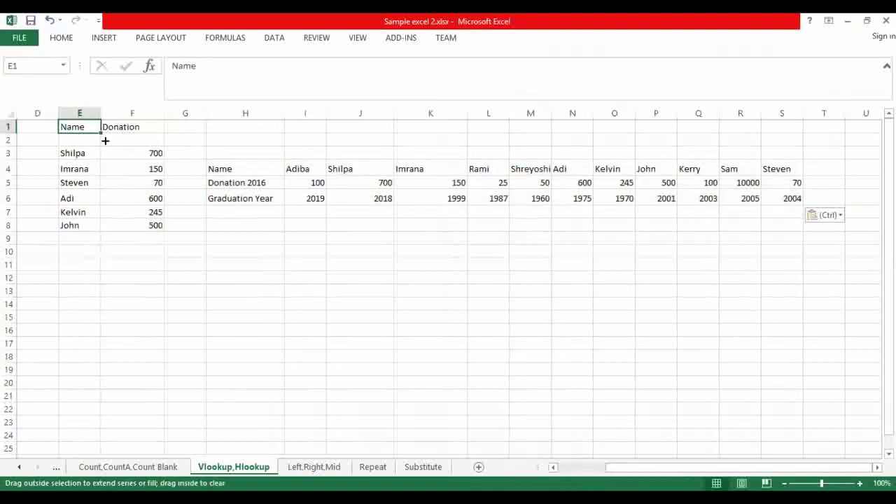
{"action": "left_click_drag", "start_coordinate": [105, 141], "coordinate": [176, 234]}
{"action": "key", "text": "ctrl+z"}
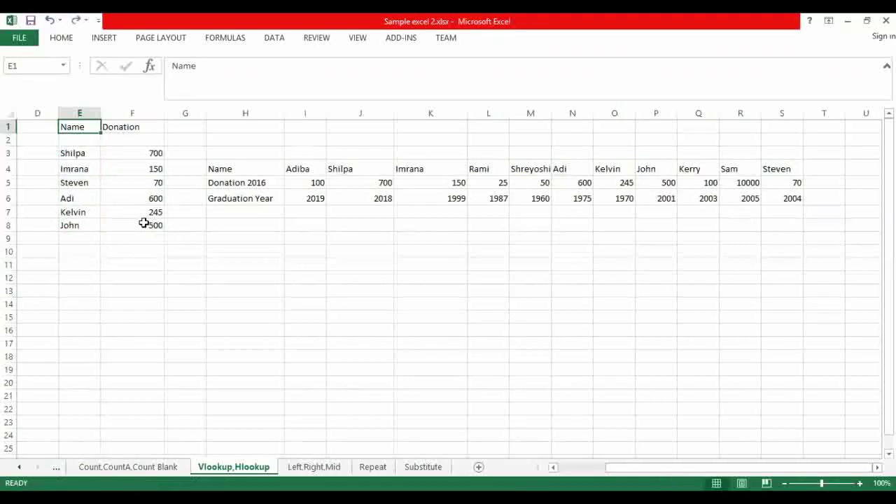
{"action": "left_click", "coordinate": [143, 223], "text": "shift"}
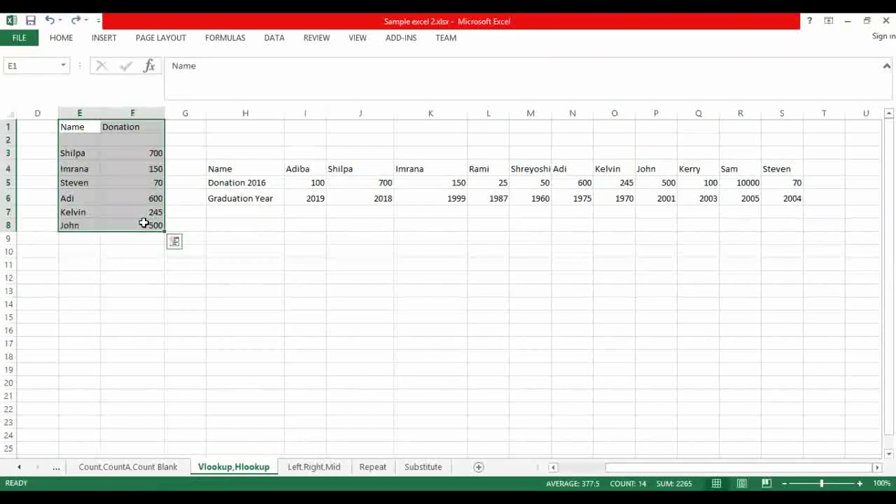
{"action": "key", "text": "ctrl+c"}
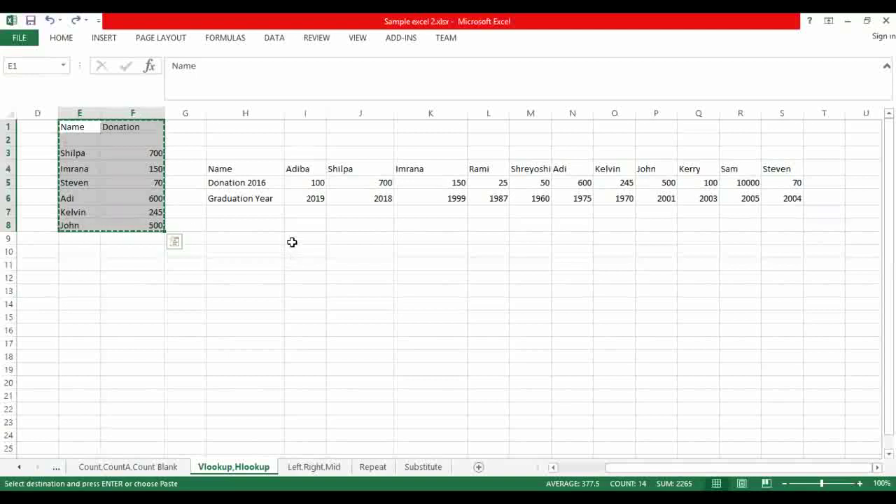
{"action": "left_click", "coordinate": [292, 240]}
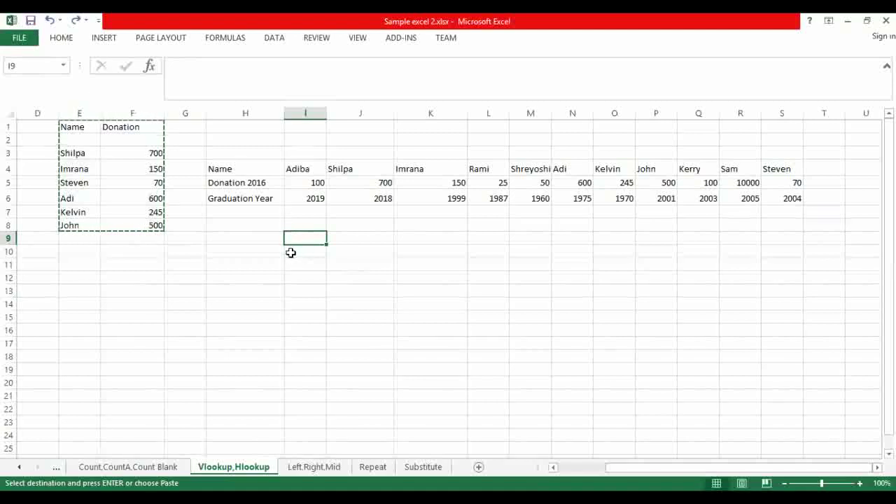
{"action": "left_click", "coordinate": [346, 236]}
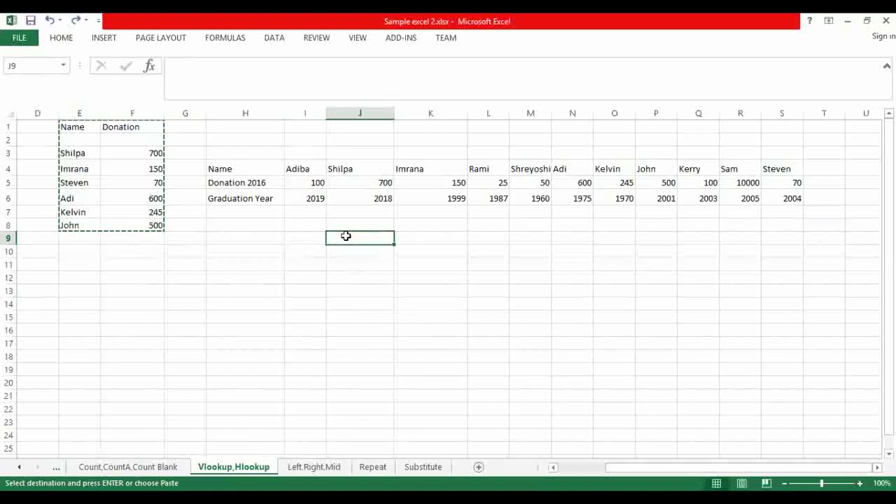
{"action": "key", "text": "ctrl+alt+v"}
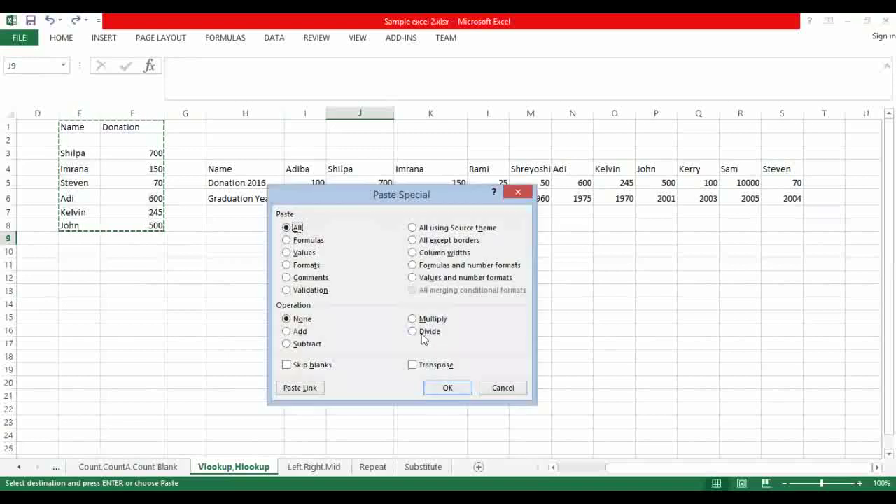
{"action": "left_click", "coordinate": [412, 365]}
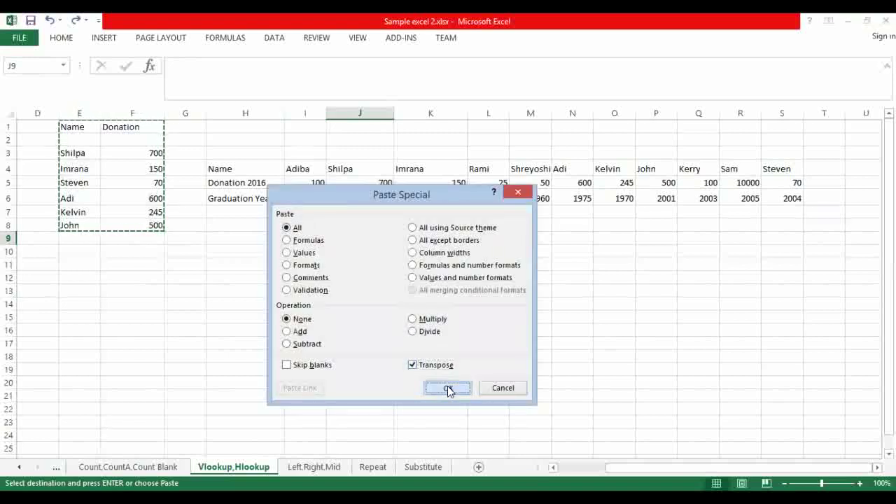
{"action": "left_click", "coordinate": [448, 390]}
Clear the pasted VLOOKUP formulas from the Donation row, cells L10 to Q10.
{"action": "left_click", "coordinate": [484, 250]}
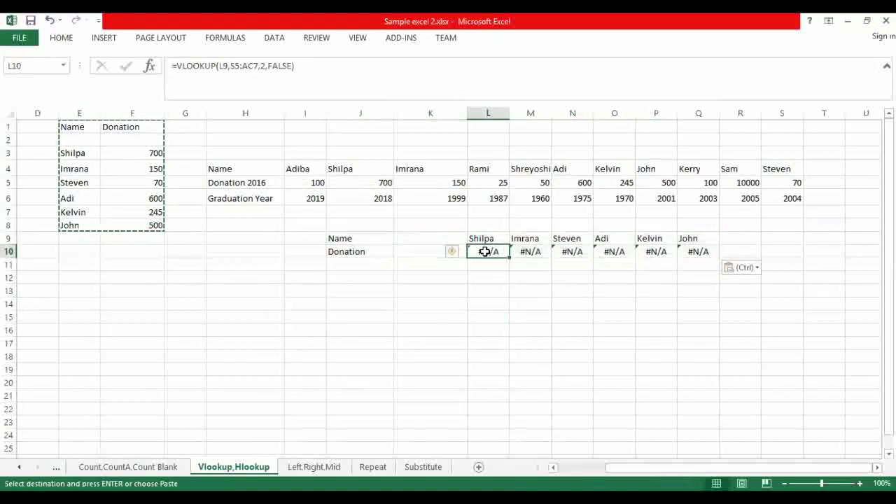
{"action": "key", "text": "BackSpace"}
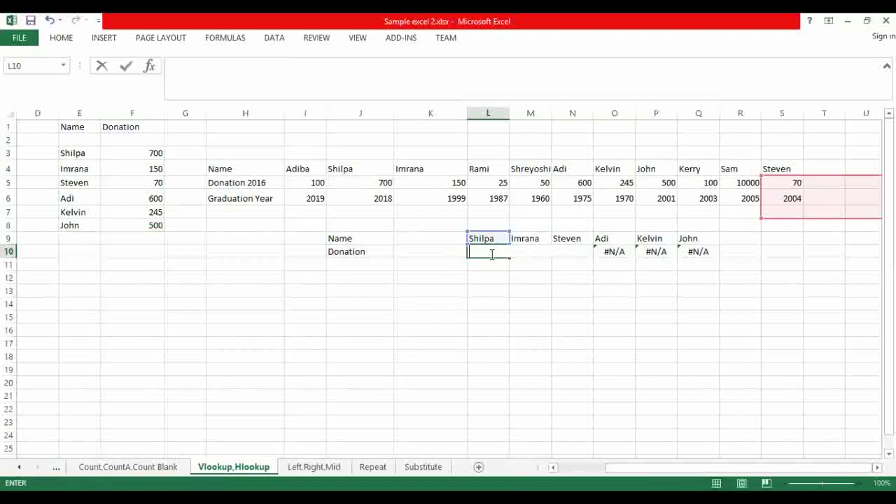
{"action": "left_click", "coordinate": [614, 250]}
{"action": "left_click", "coordinate": [565, 256]}
{"action": "key", "text": "BackSpace"}
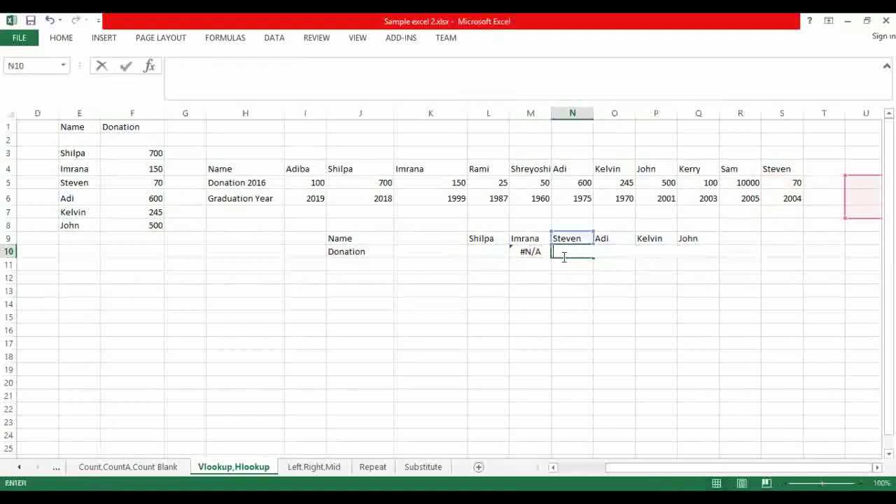
{"action": "left_click", "coordinate": [527, 252]}
{"action": "key", "text": "BackSpace"}
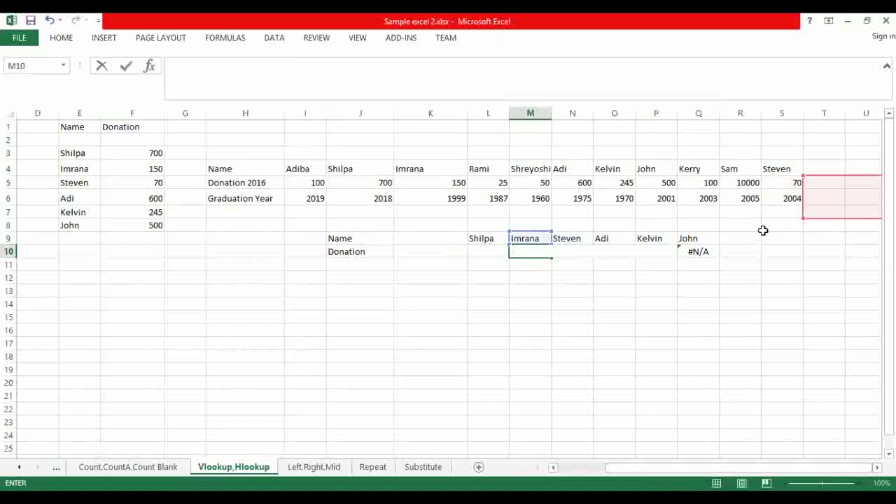
{"action": "left_click", "coordinate": [704, 252]}
{"action": "key", "text": "BackSpace"}
{"action": "left_click", "coordinate": [648, 251]}
{"action": "key", "text": "BackSpace"}
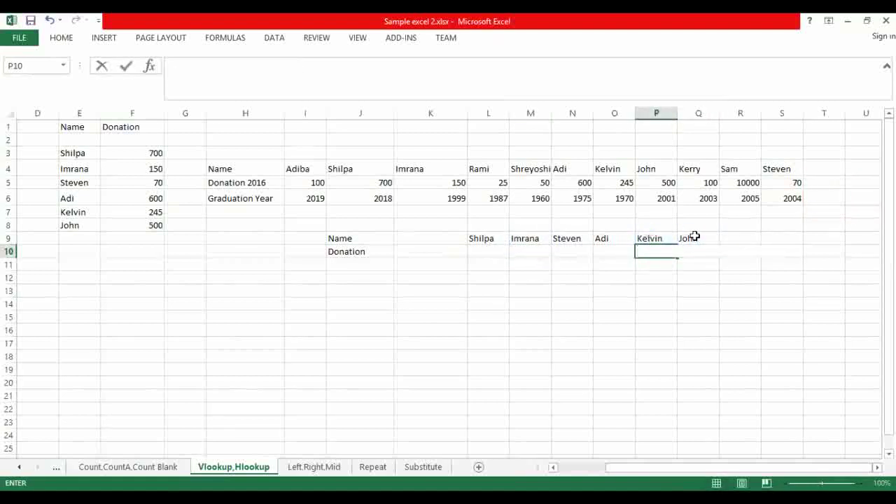
Delete the last three names from the transposed Name row, cells O9 to Q9.
{"action": "left_click", "coordinate": [694, 238]}
{"action": "key", "text": "BackSpace"}
{"action": "left_click", "coordinate": [652, 238]}
{"action": "key", "text": "BackSpace"}
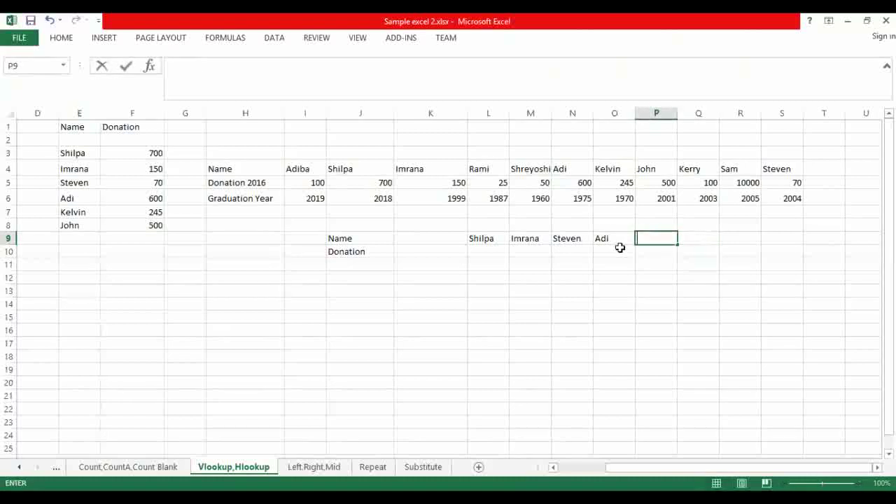
{"action": "left_click", "coordinate": [610, 239]}
{"action": "key", "text": "BackSpace"}
Look up the first remaining name's donation with the formula =HLOOKUP(L9,I4:S6,2,0) in cell L10.
{"action": "left_click", "coordinate": [489, 252]}
{"action": "type", "text": "="}
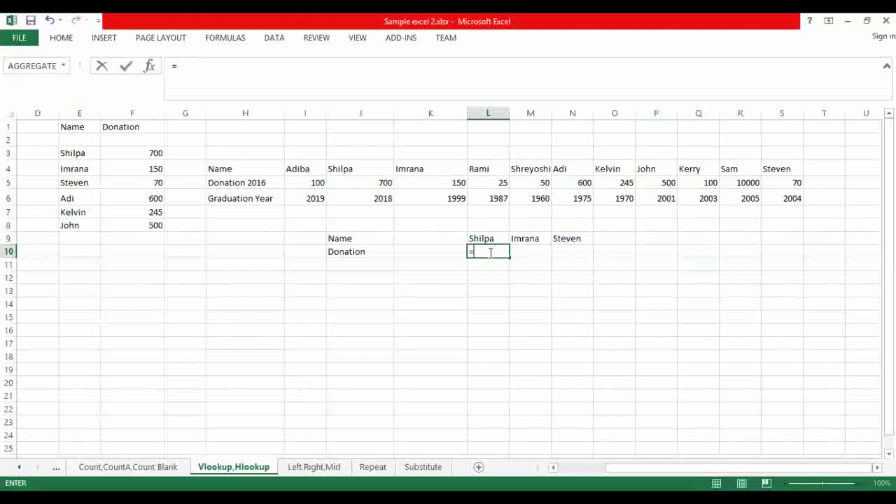
{"action": "type", "text": "hloo"}
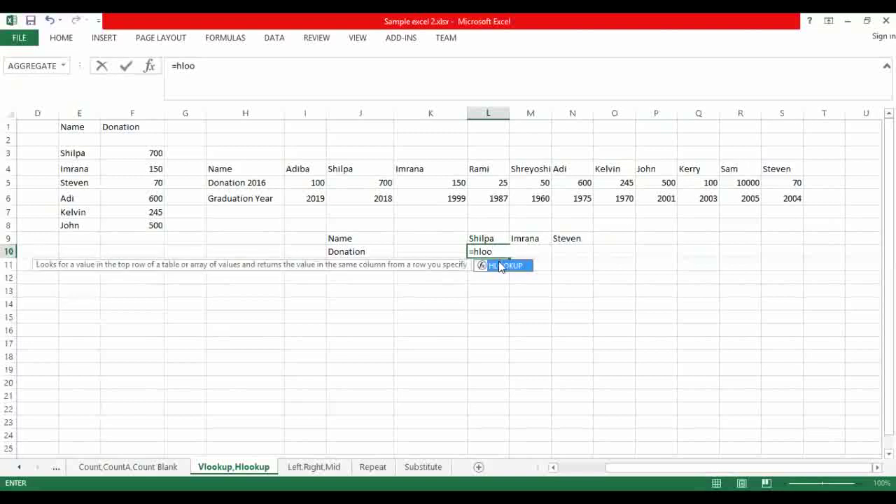
{"action": "double_click", "coordinate": [498, 261]}
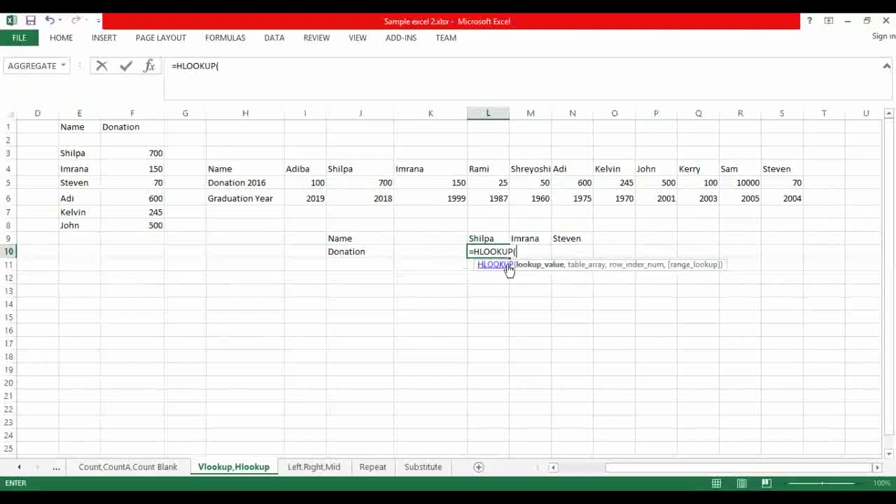
{"action": "left_click", "coordinate": [482, 239]}
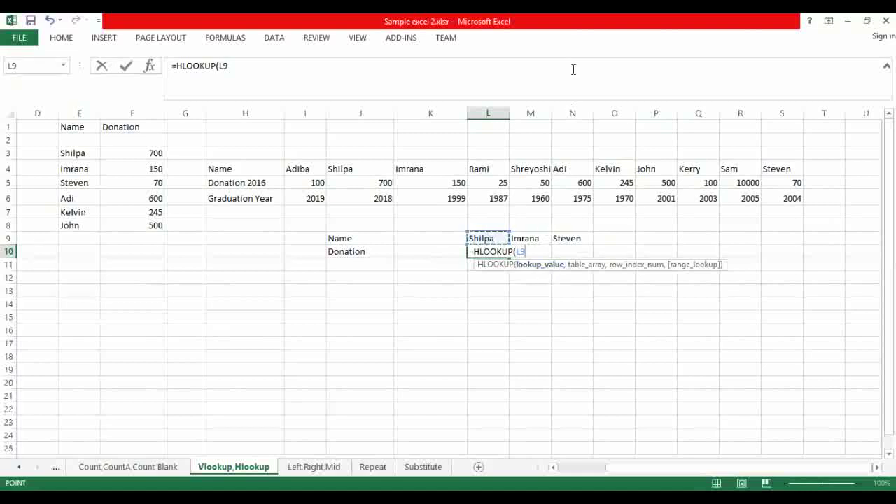
{"action": "key", "text": "F2"}
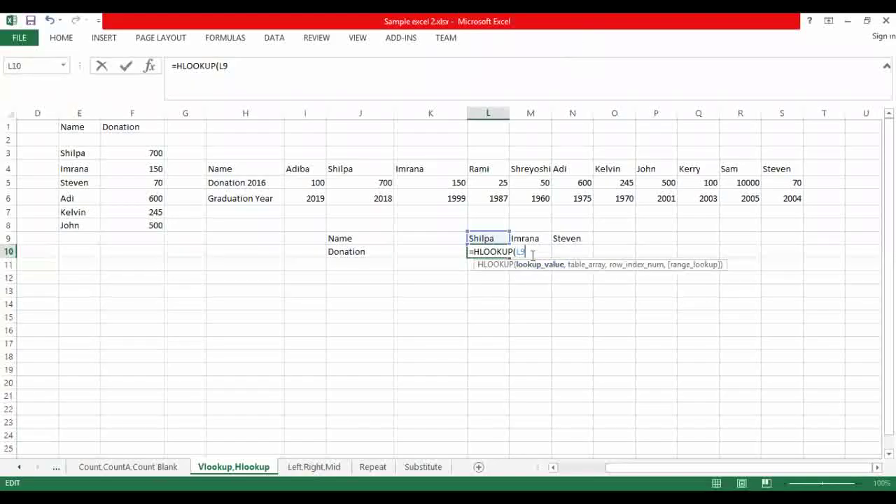
{"action": "type", "text": ","}
{"action": "left_click", "coordinate": [297, 170]}
{"action": "left_click_drag", "start_coordinate": [341, 175], "coordinate": [794, 202]}
{"action": "type", "text": ",2"}
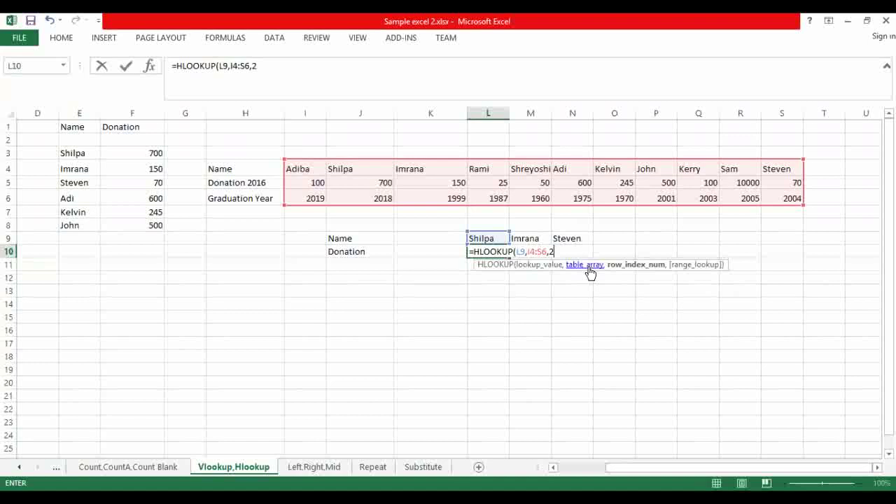
{"action": "type", "text": ",0)"}
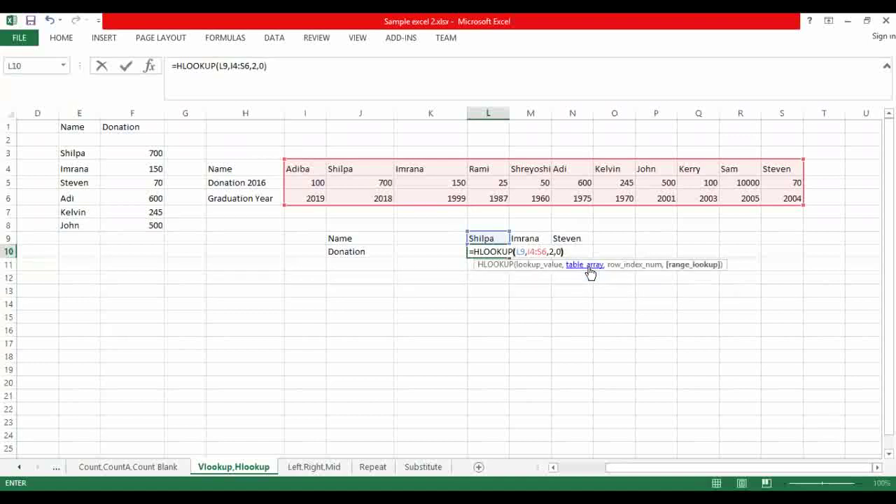
{"action": "key", "text": "Return"}
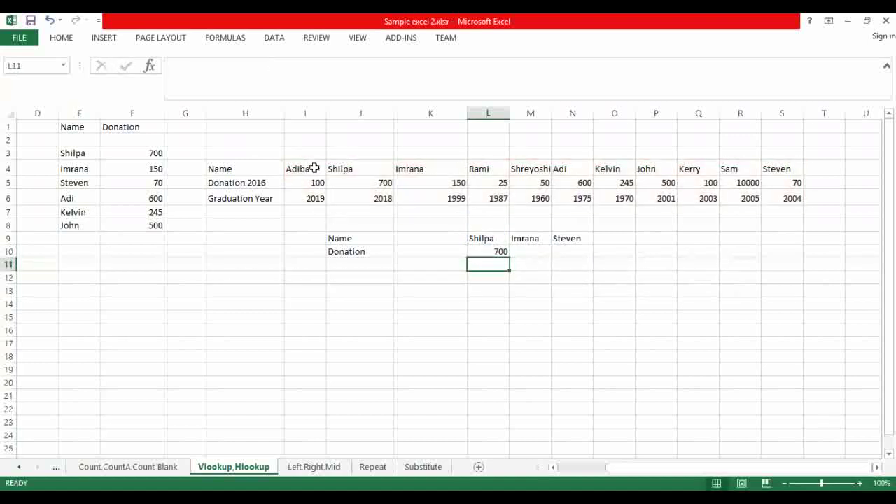
Copy the HLOOKUP formula from L10 across the Donation row to N10.
{"action": "left_click", "coordinate": [372, 182]}
{"action": "left_click", "coordinate": [492, 253]}
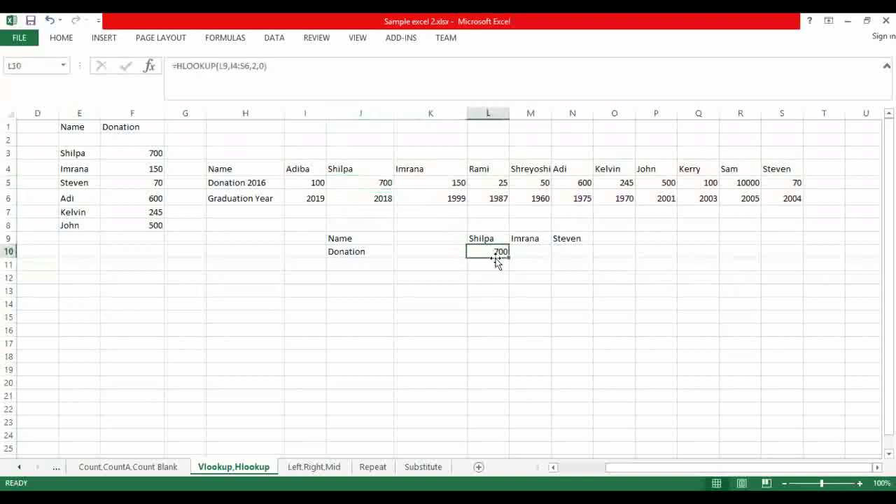
{"action": "left_click_drag", "start_coordinate": [509, 258], "coordinate": [578, 259]}
{"action": "left_click", "coordinate": [570, 290]}
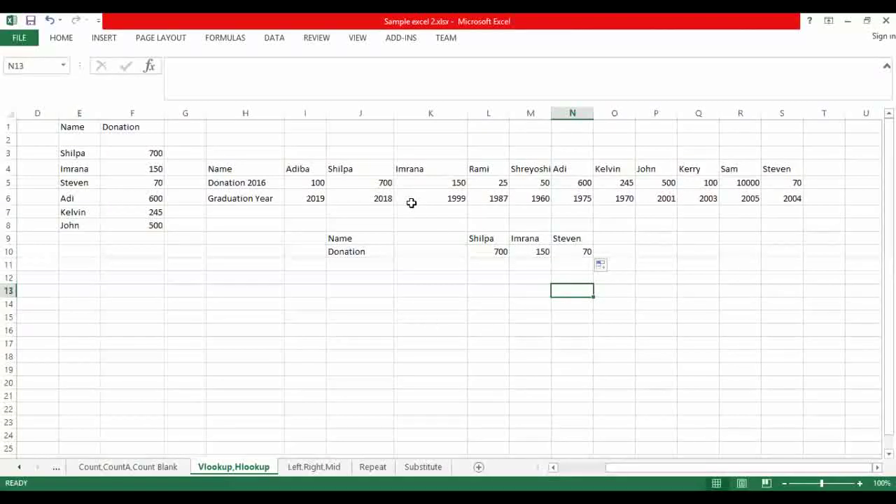
On the Left,Right,Mid sheet, extract the city name with =LEFT(A3,6) in cell B3 and copy it down to B12.
{"action": "key", "text": "ctrl+Page_Down"}
{"action": "key", "text": "F2"}
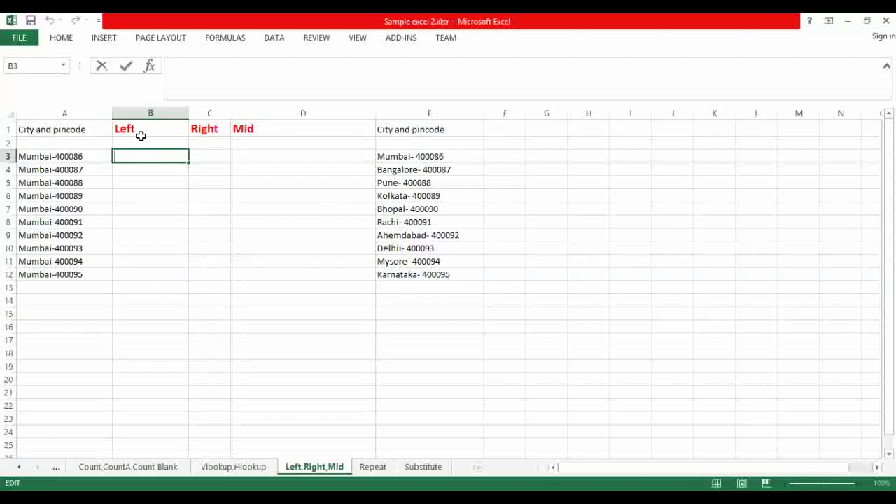
{"action": "type", "text": "=ledt"}
{"action": "key", "text": "BackSpace"}
{"action": "key", "text": "BackSpace"}
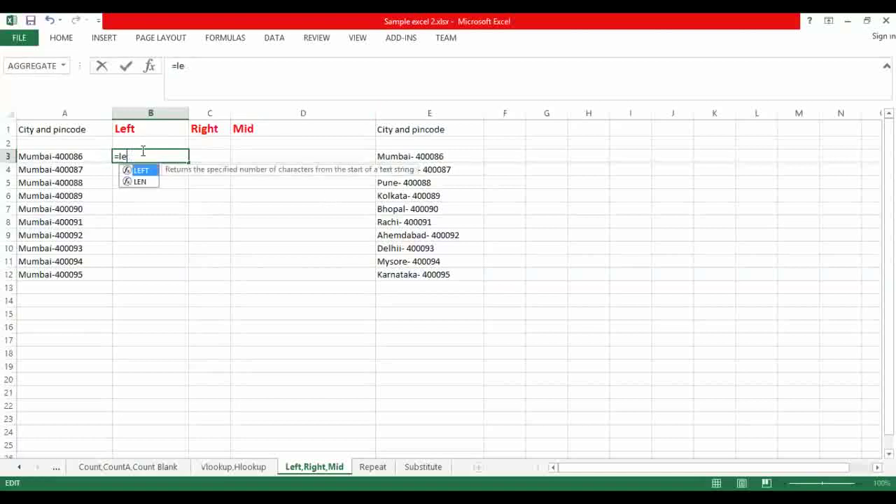
{"action": "double_click", "coordinate": [147, 172]}
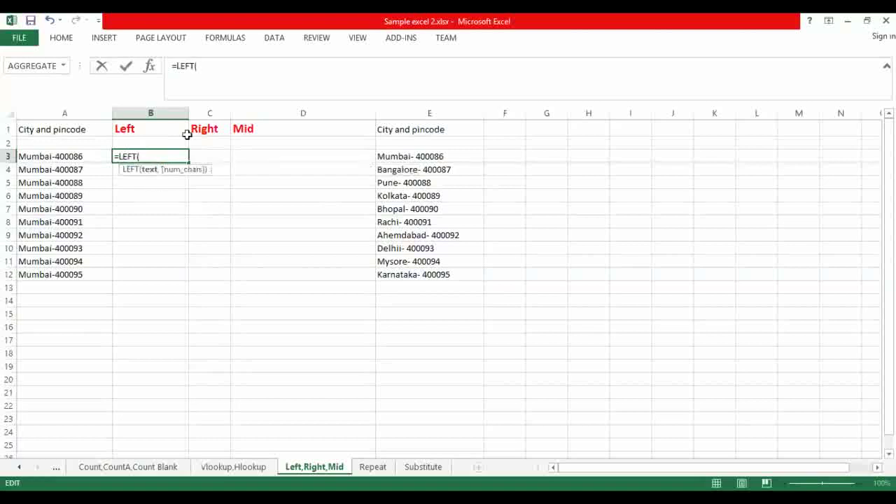
{"action": "left_click", "coordinate": [31, 161]}
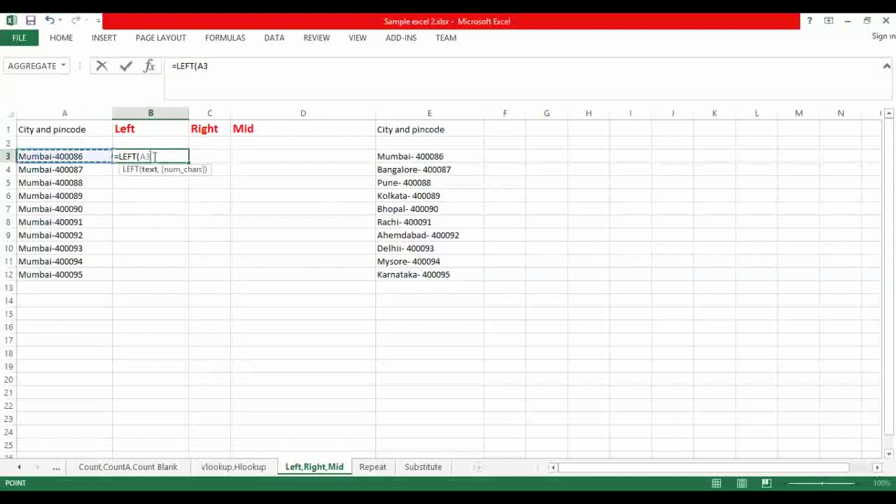
{"action": "type", "text": ",6"}
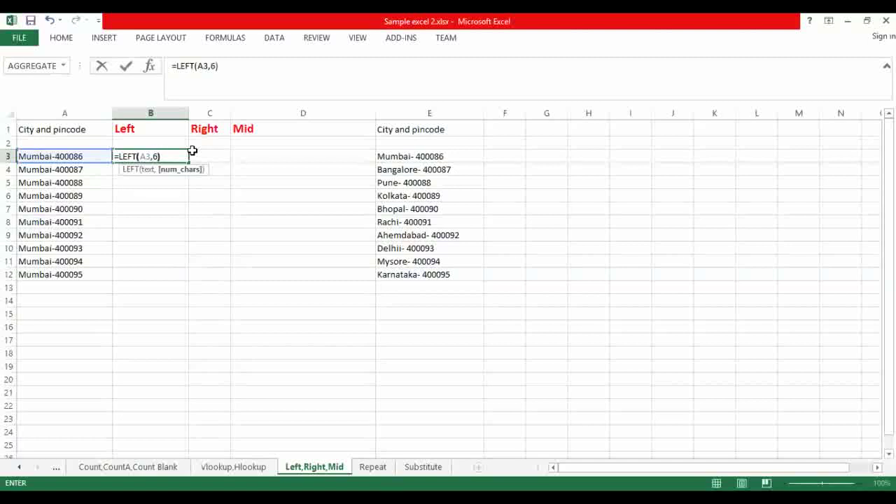
{"action": "key", "text": "Return"}
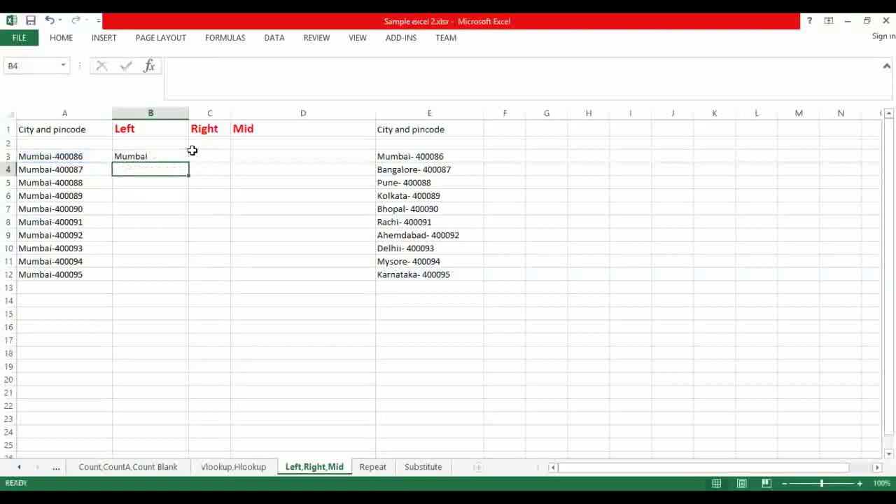
{"action": "left_click_drag", "start_coordinate": [178, 156], "coordinate": [175, 280]}
Extract the pincode with =RIGHT(A3,6) in cell C3 and copy the formula down to C12.
{"action": "left_click", "coordinate": [224, 153]}
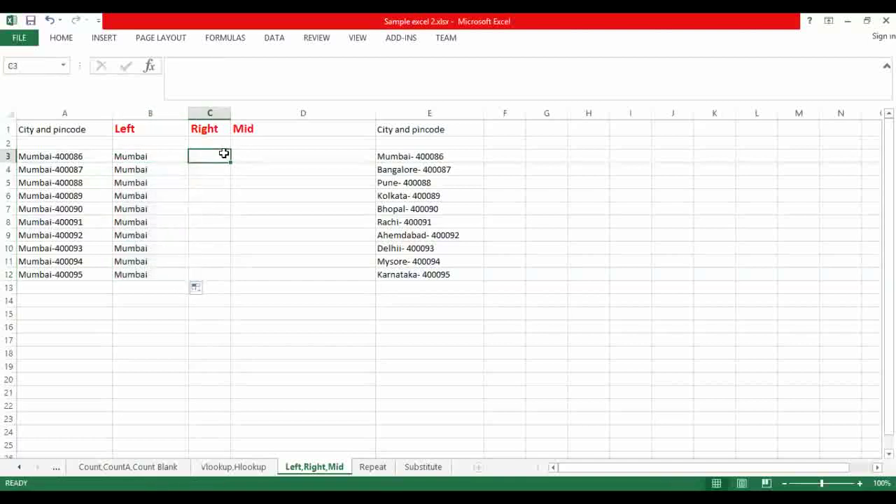
{"action": "type", "text": "="}
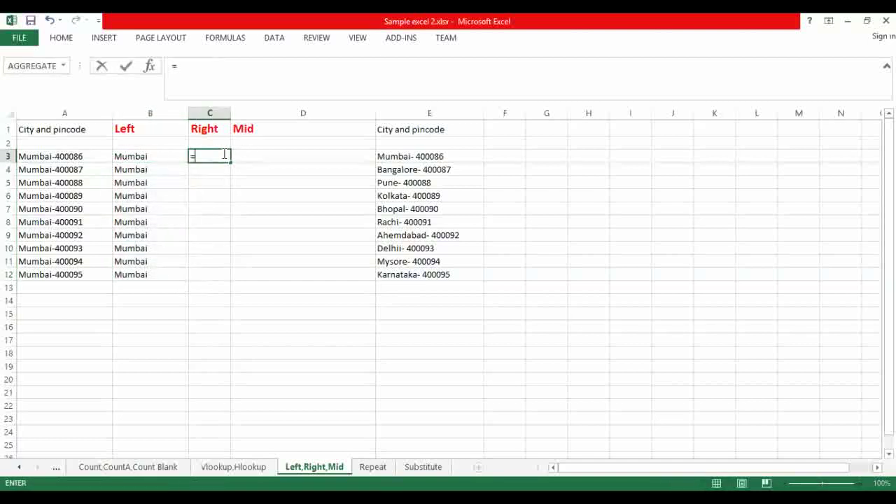
{"action": "type", "text": "right"}
{"action": "double_click", "coordinate": [220, 171]}
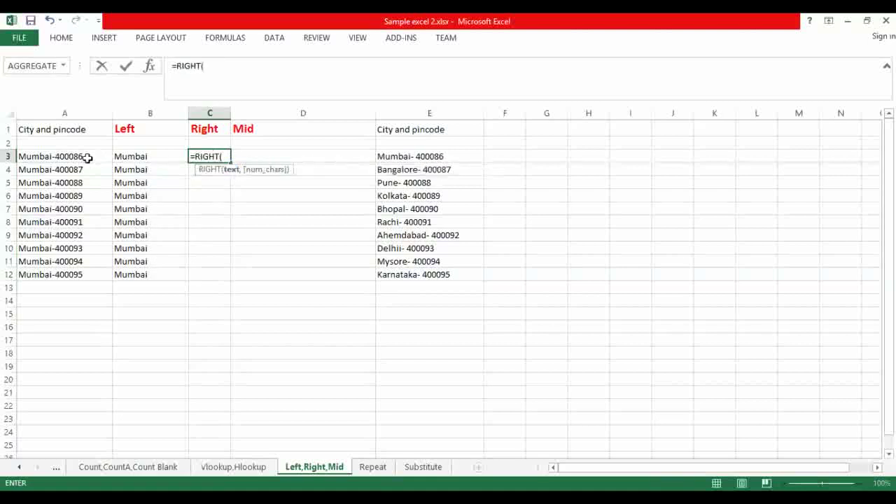
{"action": "left_click", "coordinate": [77, 156]}
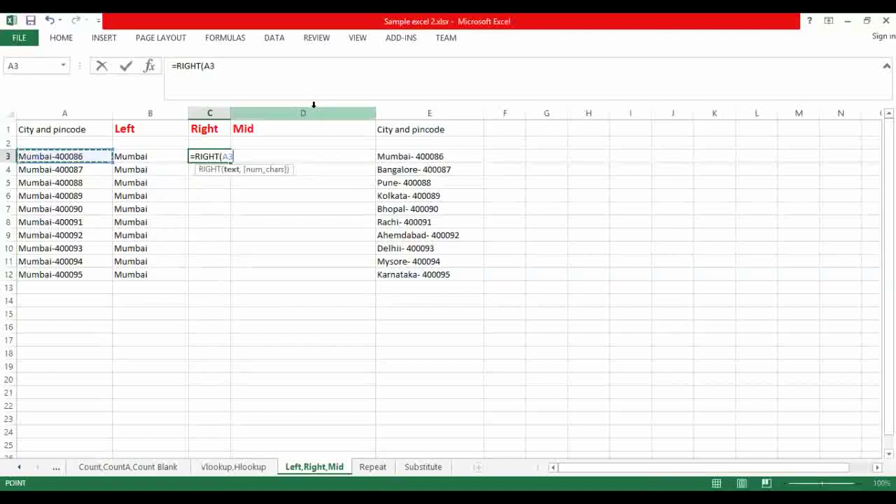
{"action": "type", "text": ","}
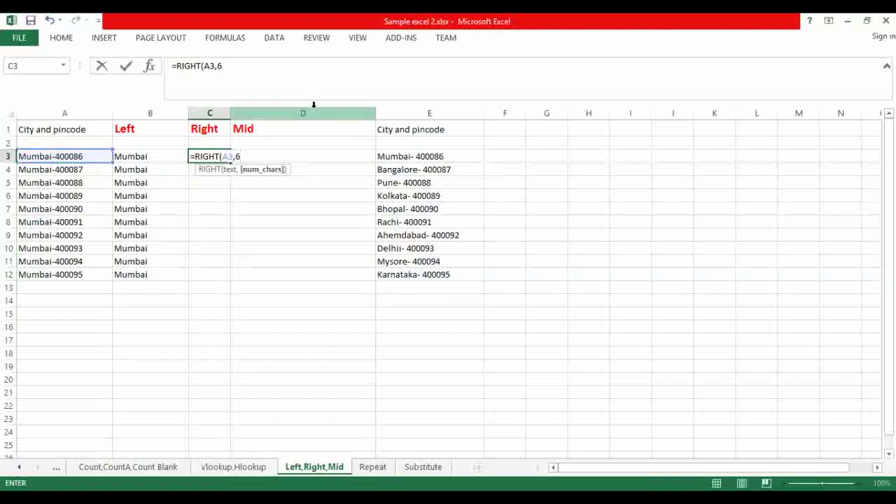
{"action": "type", "text": "6)"}
{"action": "key", "text": "Return"}
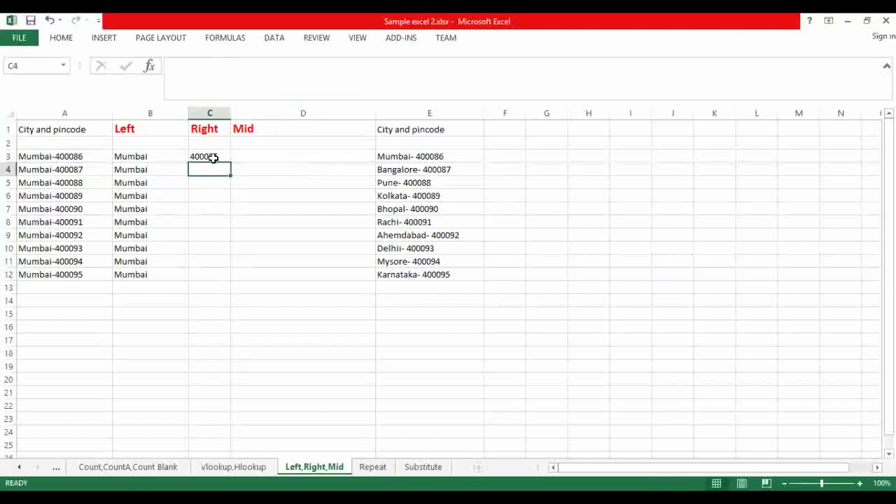
{"action": "left_click", "coordinate": [212, 156]}
{"action": "left_click_drag", "start_coordinate": [232, 164], "coordinate": [220, 278]}
Extract three characters from the fourth position with =MID(A3,4,3) in cell D3 and copy the formula down to D12.
{"action": "left_click", "coordinate": [262, 155]}
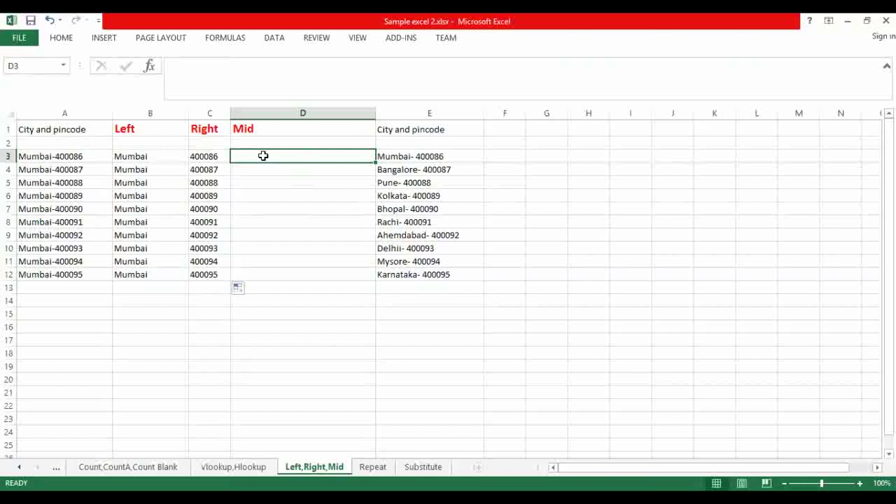
{"action": "type", "text": "="}
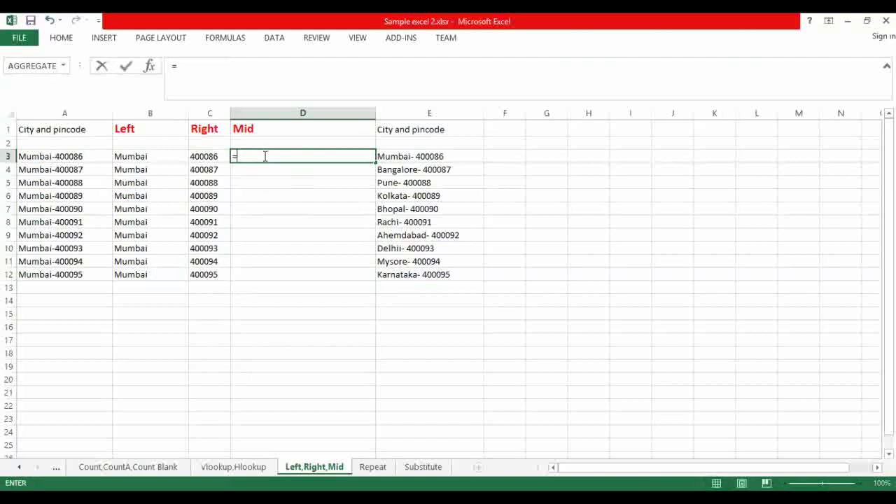
{"action": "type", "text": "mid"}
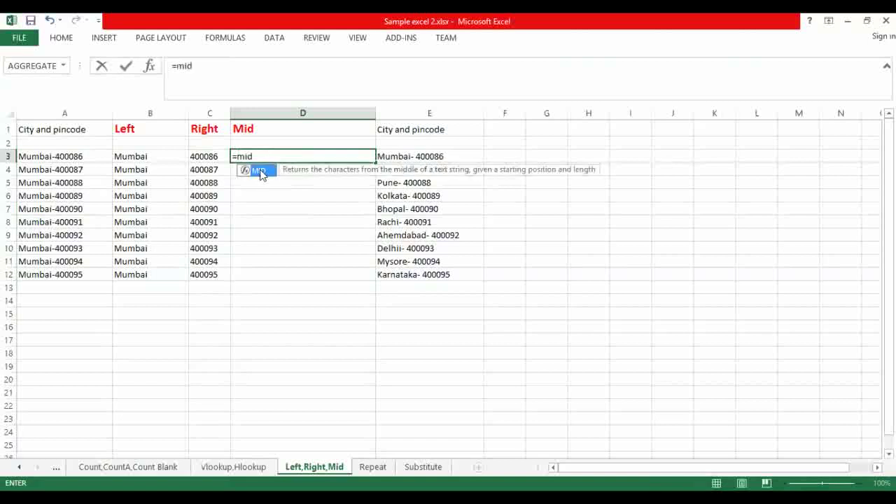
{"action": "key", "text": "Tab"}
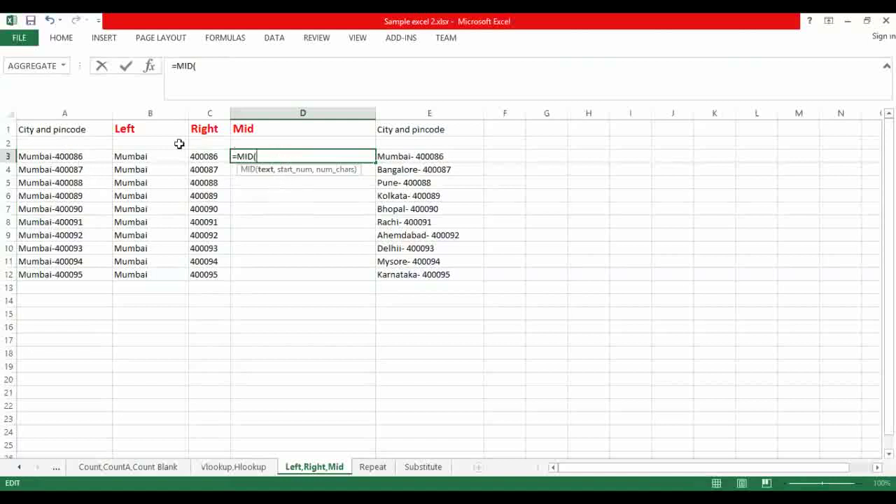
{"action": "left_click", "coordinate": [44, 156]}
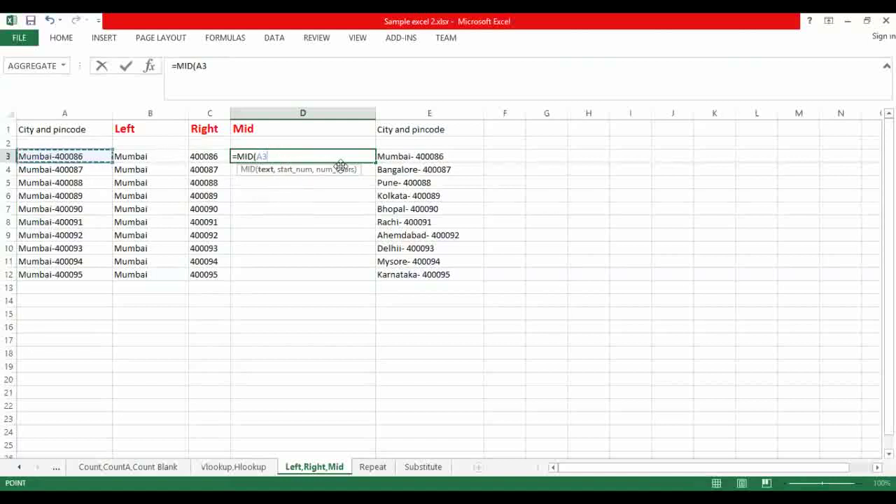
{"action": "type", "text": ",4"}
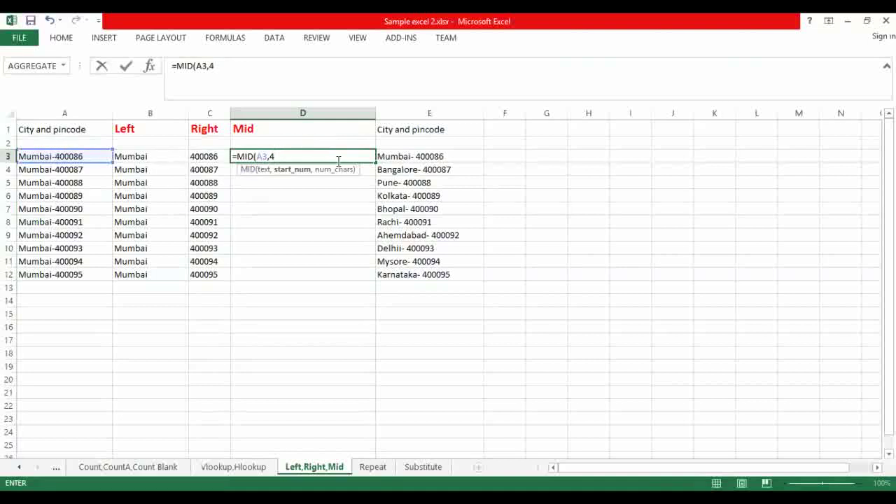
{"action": "type", "text": ",3)"}
{"action": "key", "text": "Return"}
{"action": "left_click", "coordinate": [371, 156]}
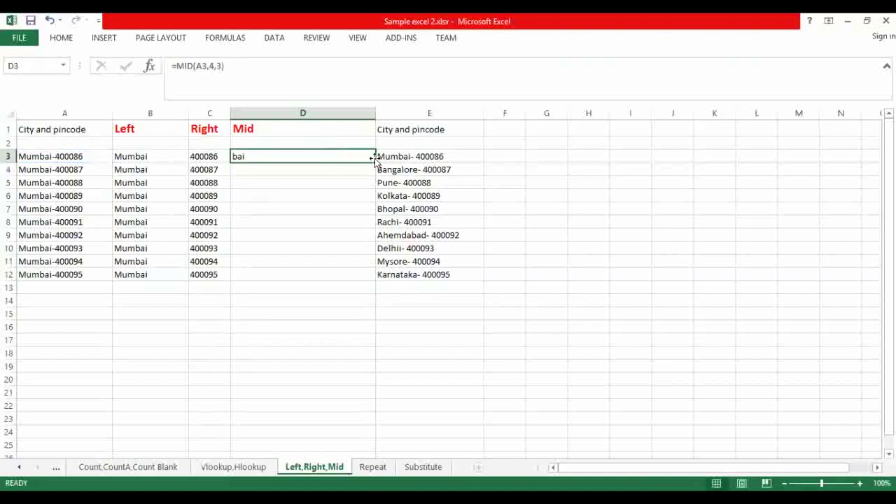
{"action": "left_click_drag", "start_coordinate": [374, 160], "coordinate": [365, 283]}
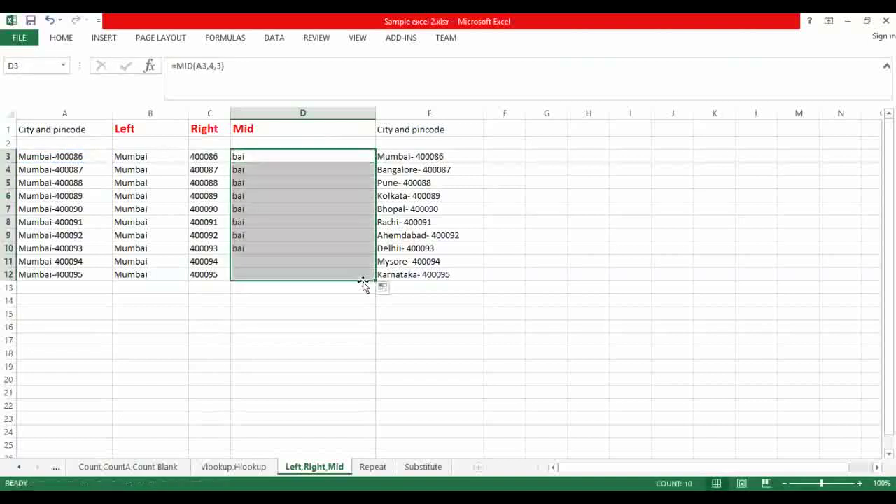
{"action": "left_click", "coordinate": [504, 300]}
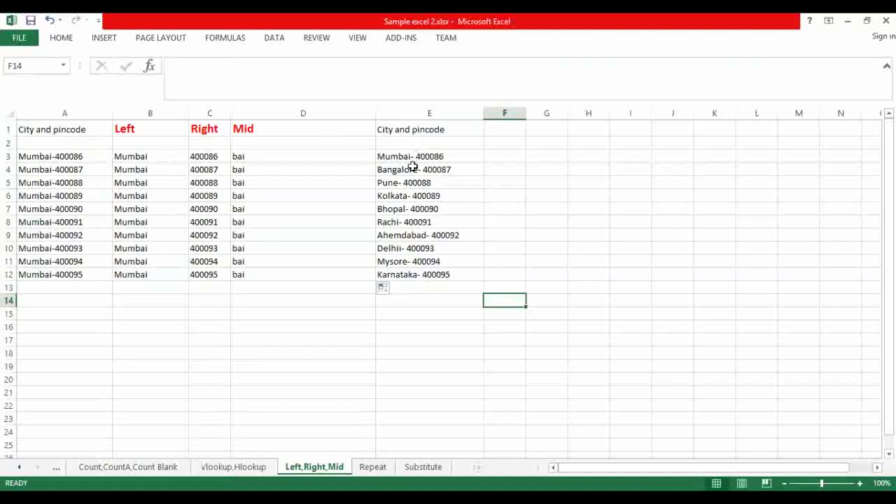
{"action": "left_click", "coordinate": [512, 154]}
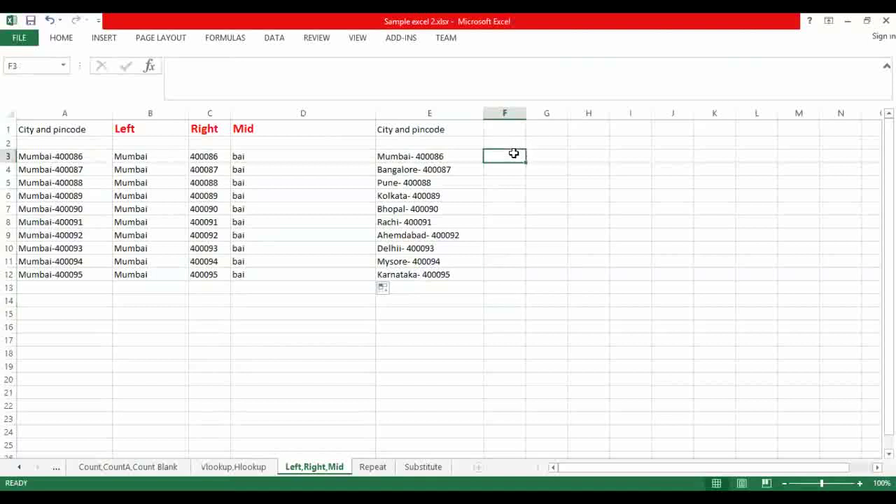
{"action": "left_click", "coordinate": [448, 154]}
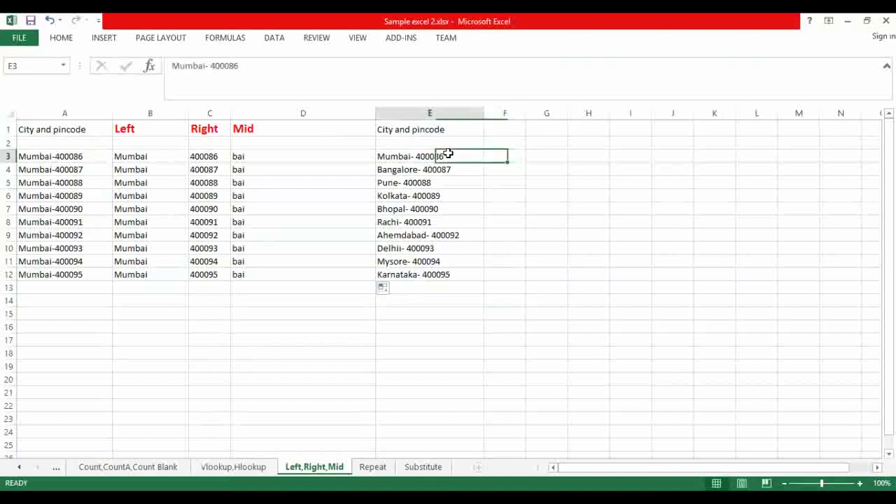
{"action": "left_click", "coordinate": [273, 39]}
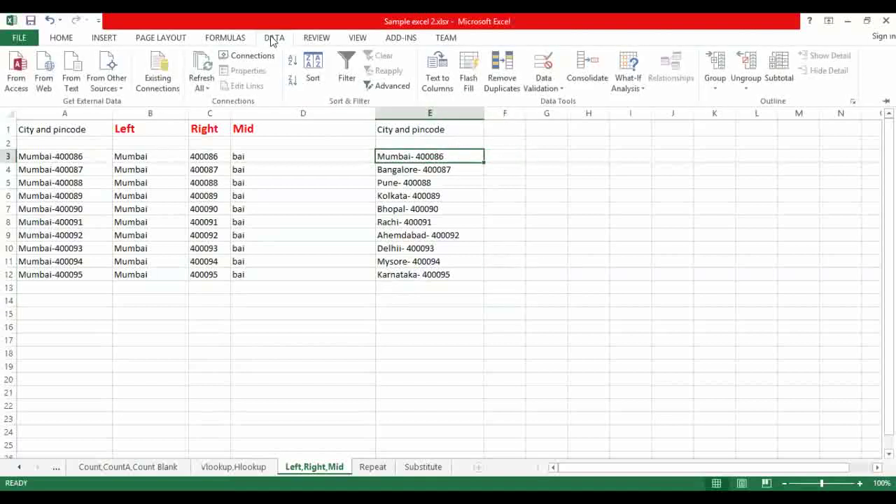
{"action": "left_click", "coordinate": [715, 83]}
{"action": "left_click_drag", "start_coordinate": [482, 164], "coordinate": [482, 164]}
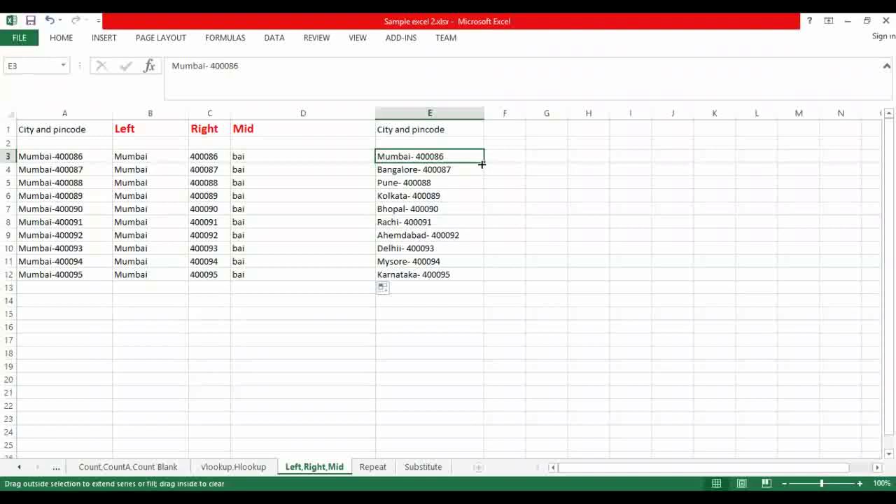
{"action": "double_click", "coordinate": [482, 163]}
{"action": "key", "text": "ctrl+z"}
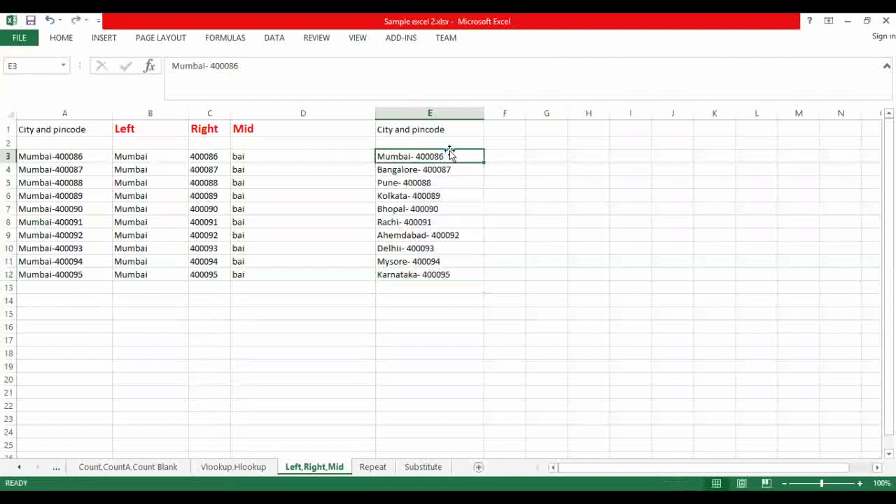
Split the city and pincode entries in E3:E12 into columns E and F using Text to Columns with a hyphen delimiter.
{"action": "left_click", "coordinate": [443, 275]}
{"action": "left_click_drag", "start_coordinate": [459, 158], "coordinate": [444, 276]}
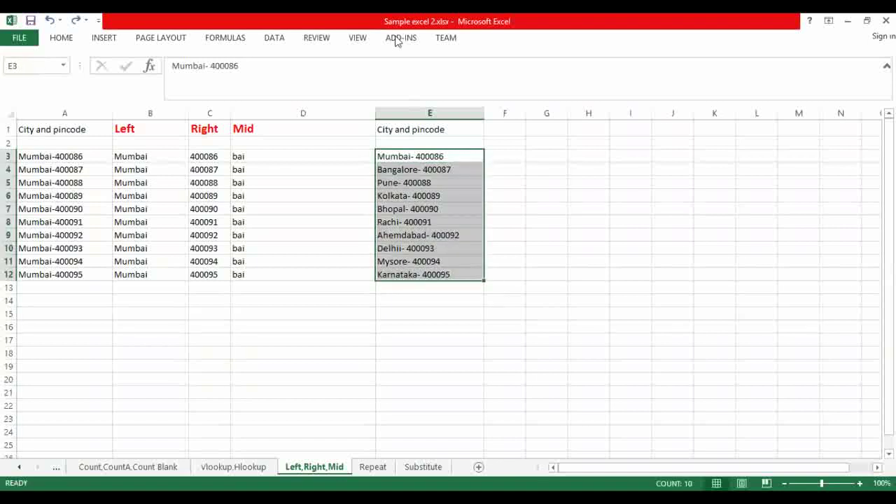
{"action": "left_click", "coordinate": [274, 37]}
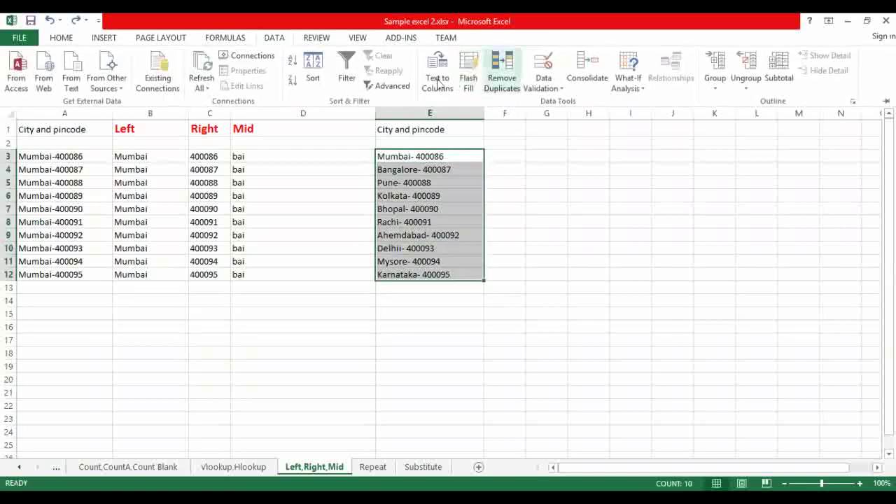
{"action": "left_click", "coordinate": [436, 73]}
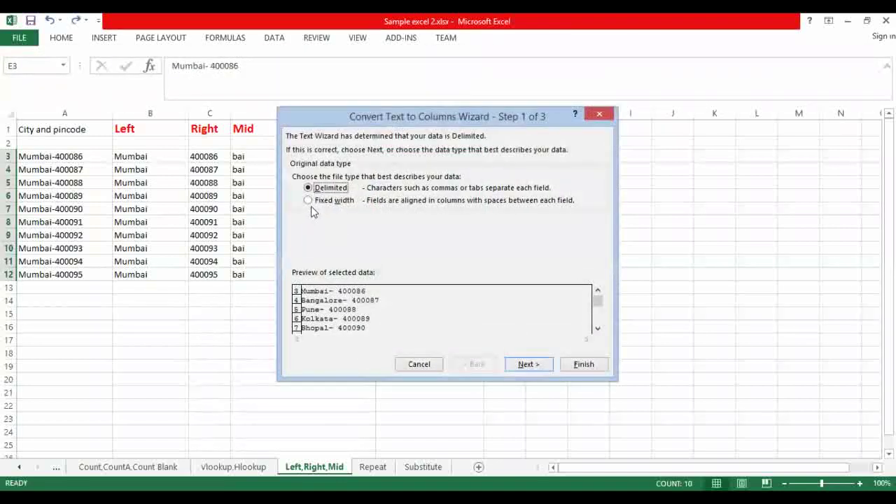
{"action": "left_click", "coordinate": [528, 365]}
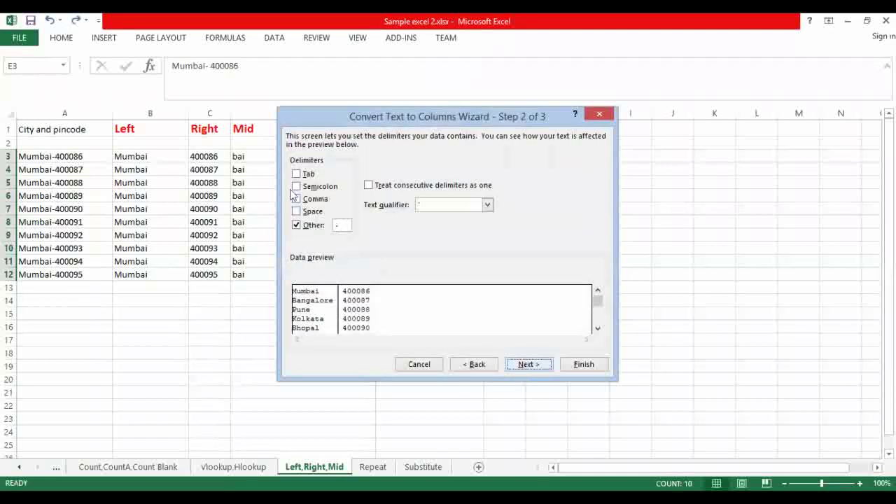
{"action": "left_click", "coordinate": [340, 224]}
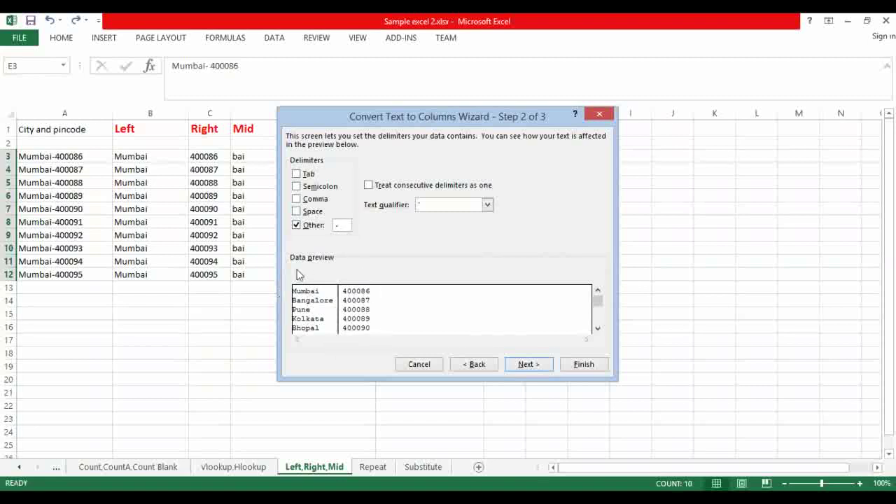
{"action": "left_click", "coordinate": [541, 365]}
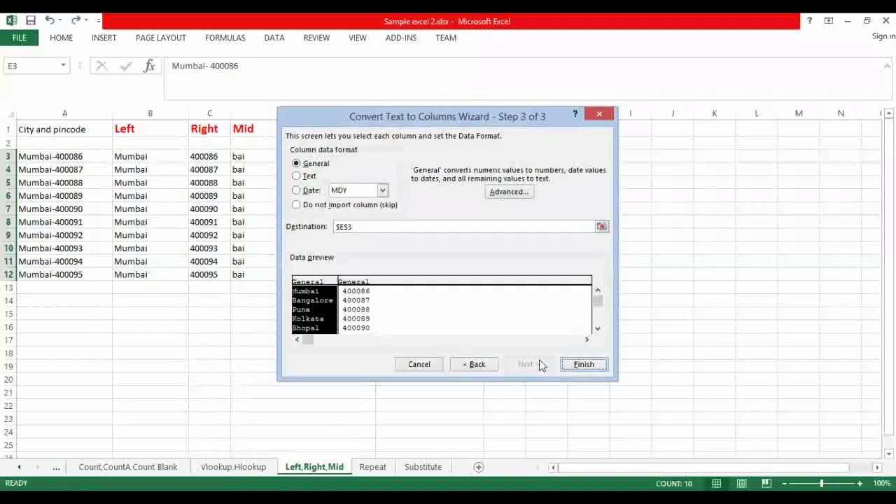
{"action": "left_click", "coordinate": [580, 371]}
{"action": "left_click", "coordinate": [552, 198]}
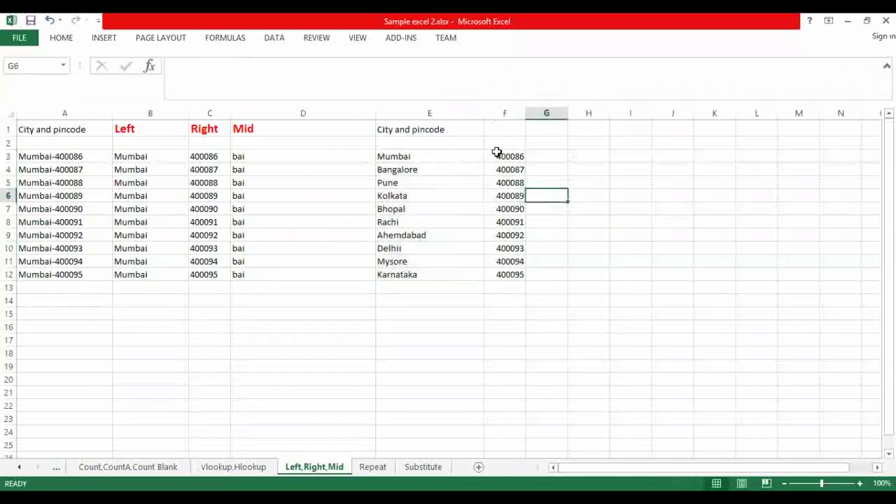
{"action": "left_click", "coordinate": [502, 130]}
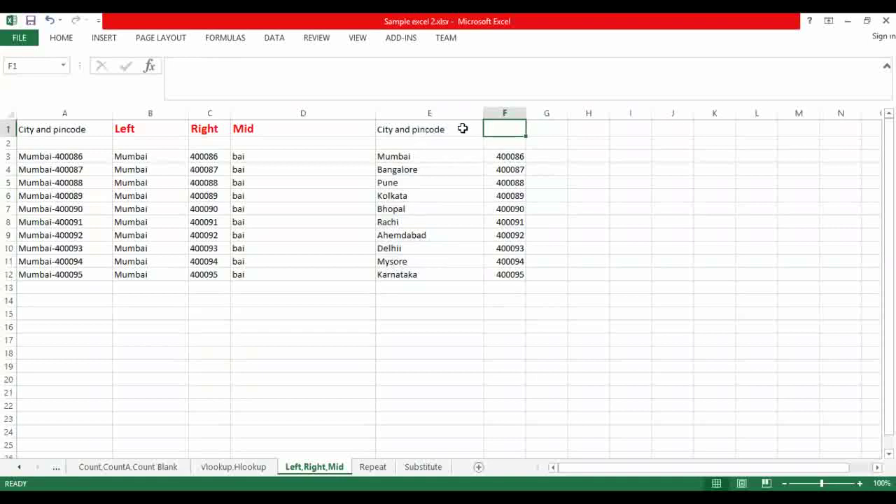
{"action": "left_click", "coordinate": [463, 128]}
{"action": "left_click", "coordinate": [499, 129]}
On the Repeat sheet, enter =REPT("*",C6) in D6 to show Excel's rating as stars and copy it down to D10.
{"action": "key", "text": "ctrl+Page_Down"}
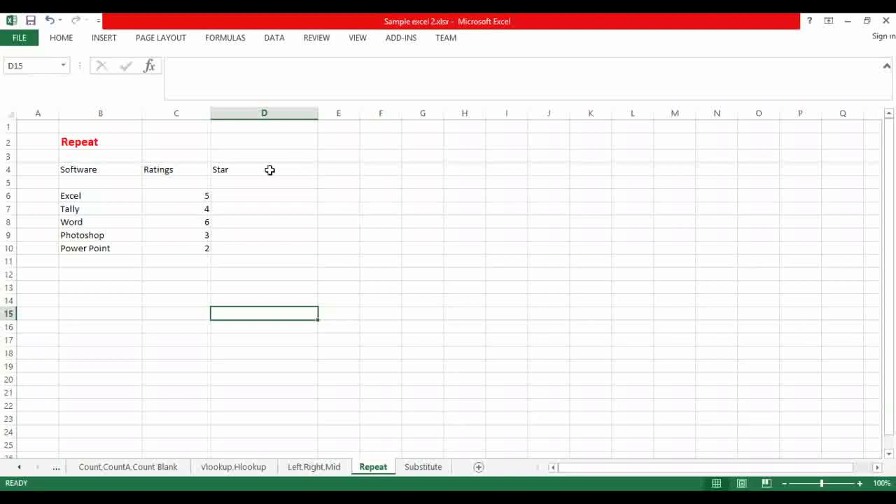
{"action": "left_click", "coordinate": [229, 196]}
{"action": "type", "text": "=repe"}
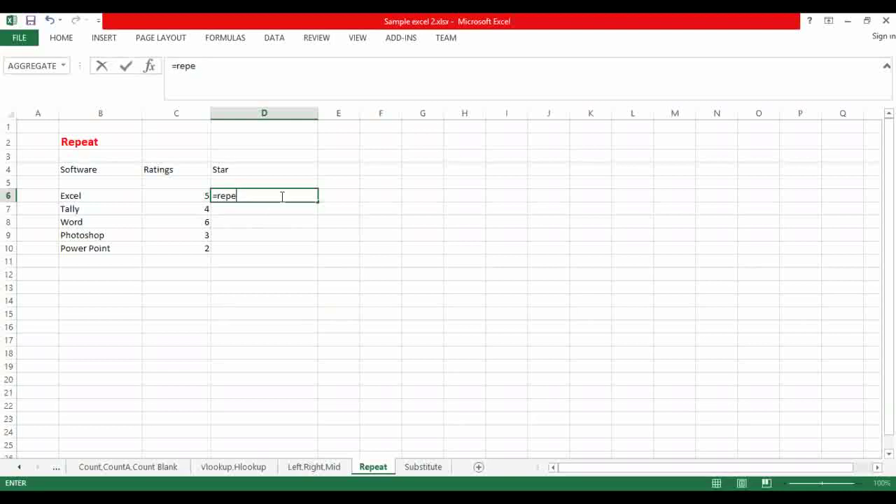
{"action": "key", "text": "BackSpace"}
{"action": "key", "text": "BackSpace"}
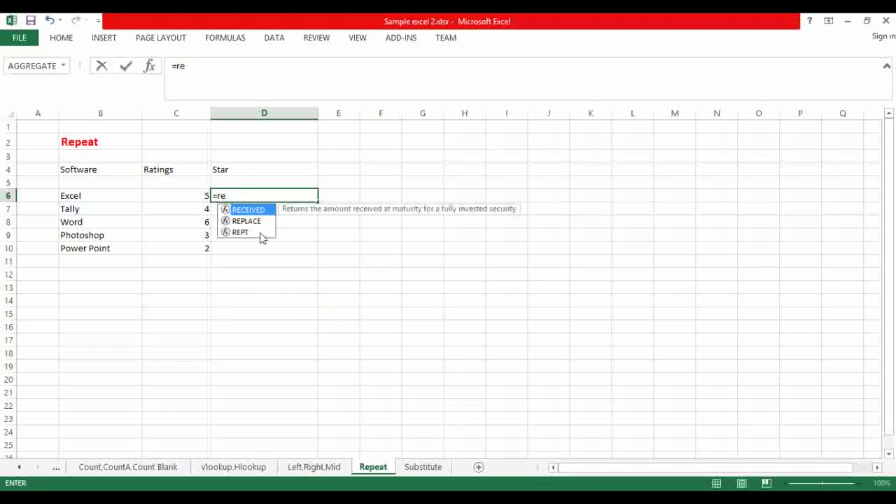
{"action": "double_click", "coordinate": [258, 233]}
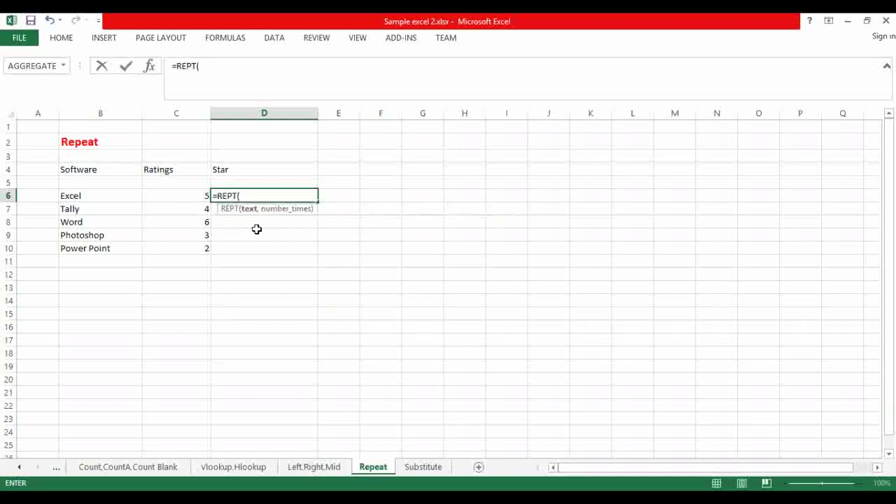
{"action": "type", "text": "\""}
{"action": "type", "text": "*\""}
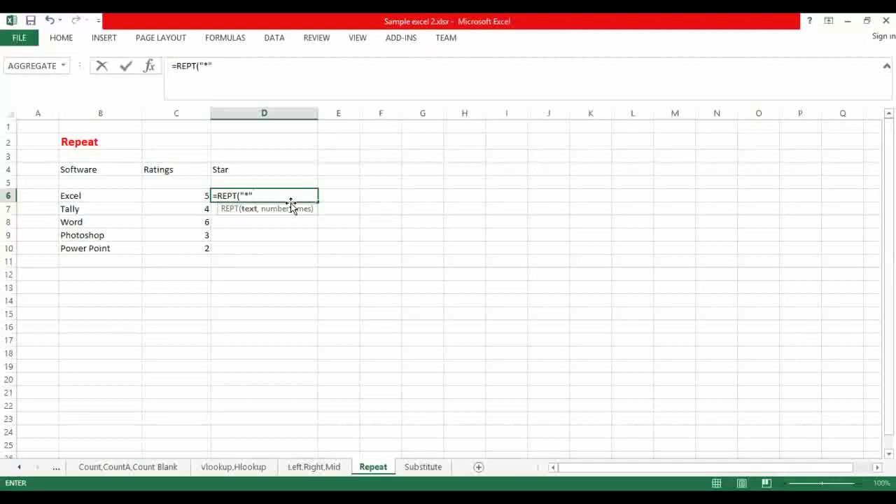
{"action": "type", "text": ","}
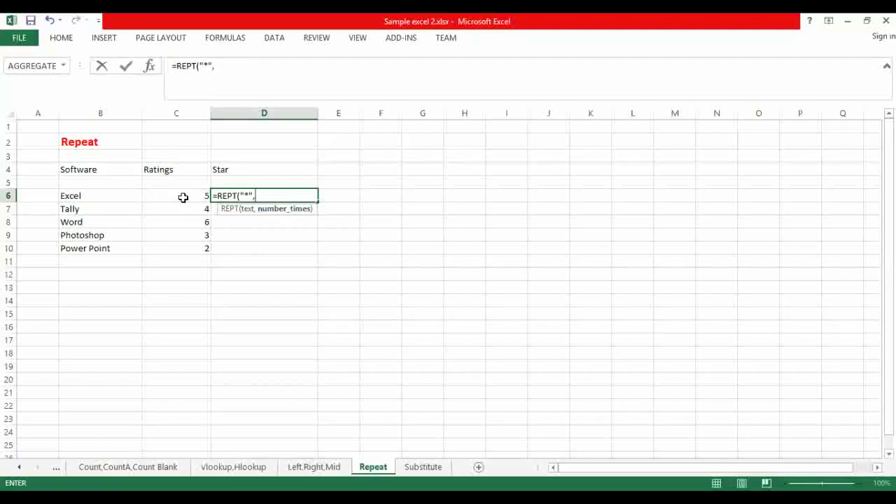
{"action": "left_click", "coordinate": [181, 196]}
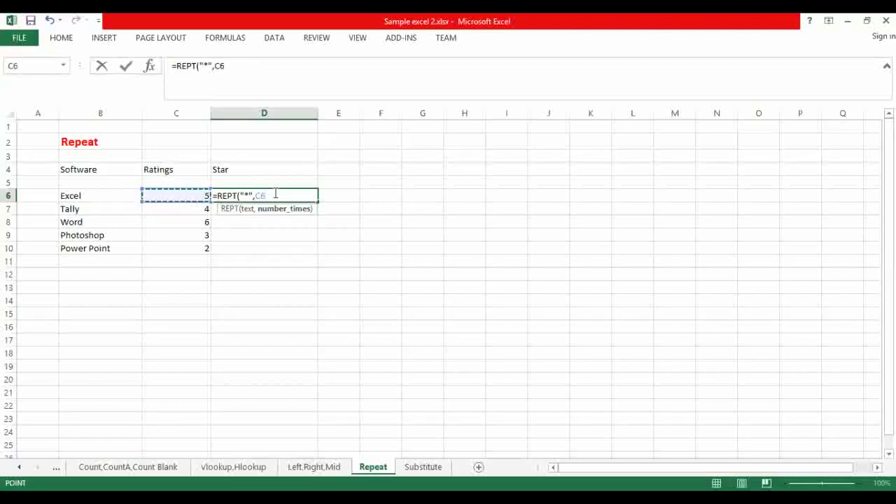
{"action": "type", "text": ")"}
{"action": "key", "text": "Return"}
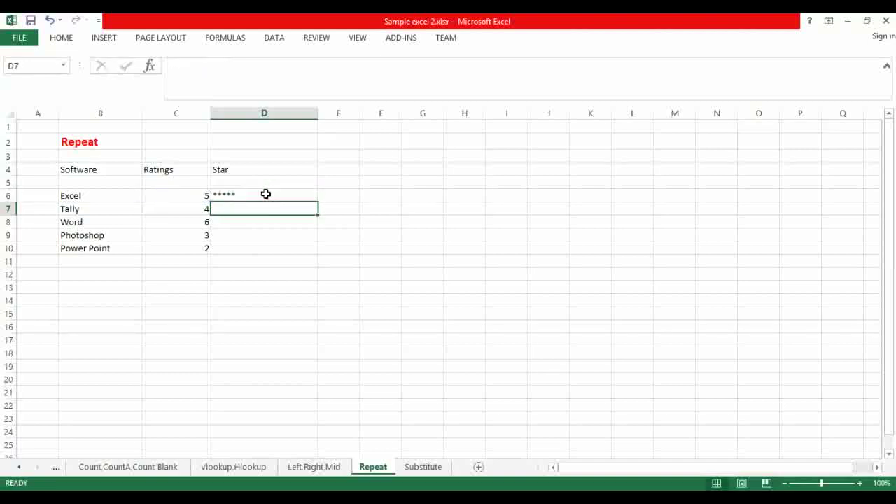
{"action": "left_click", "coordinate": [239, 196]}
{"action": "left_click_drag", "start_coordinate": [318, 201], "coordinate": [302, 252]}
Change the repeated symbol in D6 to @ with =REPT("@",C6) and copy the formula down to D10.
{"action": "double_click", "coordinate": [252, 196]}
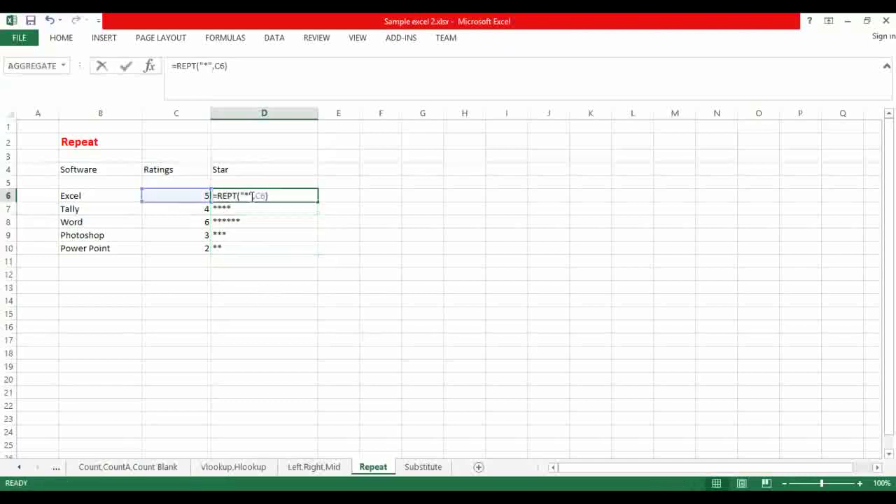
{"action": "key", "text": "BackSpace"}
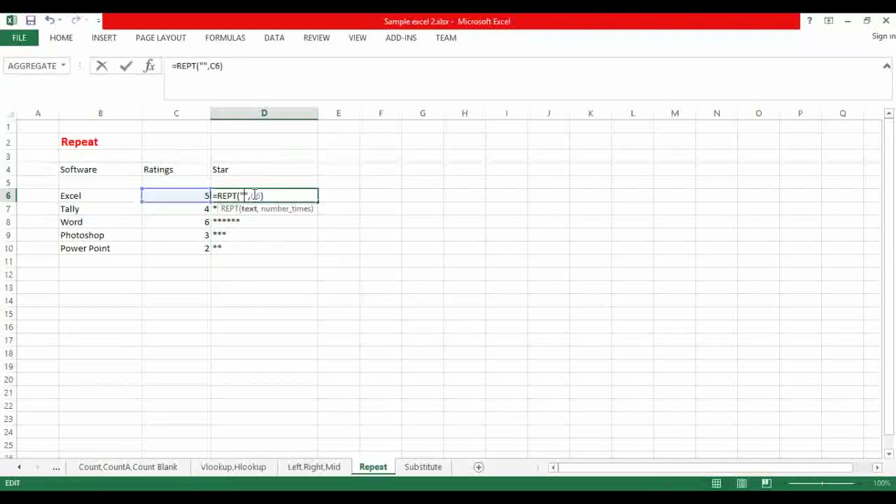
{"action": "type", "text": "@"}
{"action": "key", "text": "Return"}
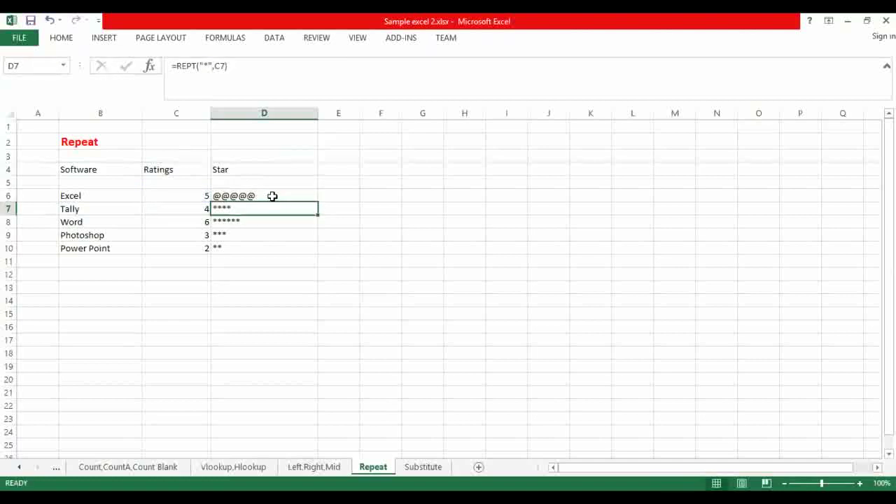
{"action": "left_click", "coordinate": [306, 196]}
{"action": "left_click_drag", "start_coordinate": [317, 202], "coordinate": [309, 249]}
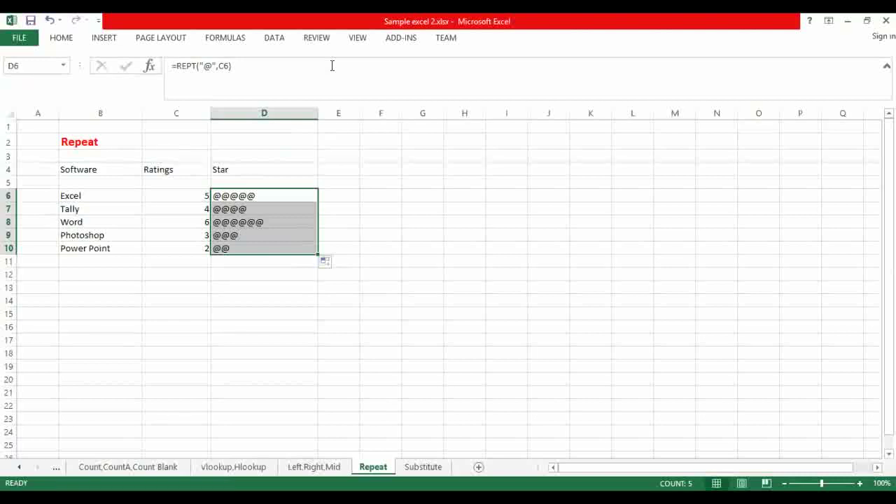
On the Substitute sheet, remove the hyphens from the first mobile number by entering =SUBSTITUTE(B6,"-","") in C6.
{"action": "left_click", "coordinate": [422, 467]}
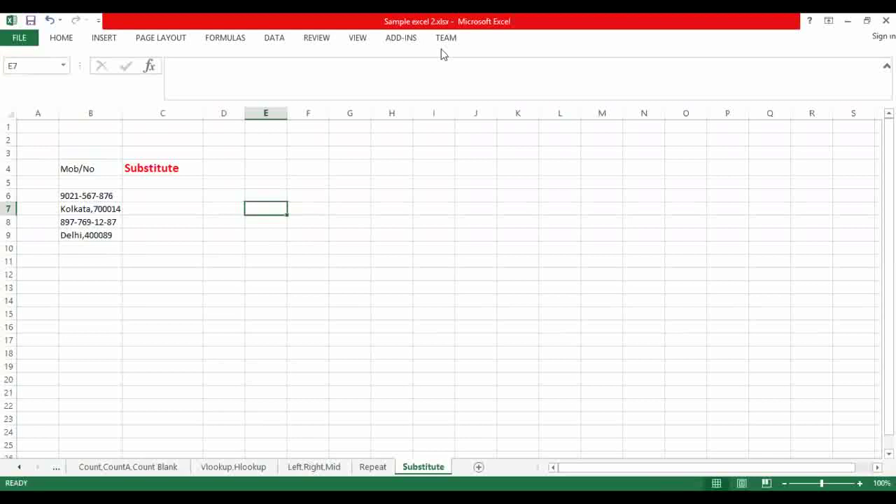
{"action": "left_click", "coordinate": [152, 194]}
{"action": "type", "text": "="}
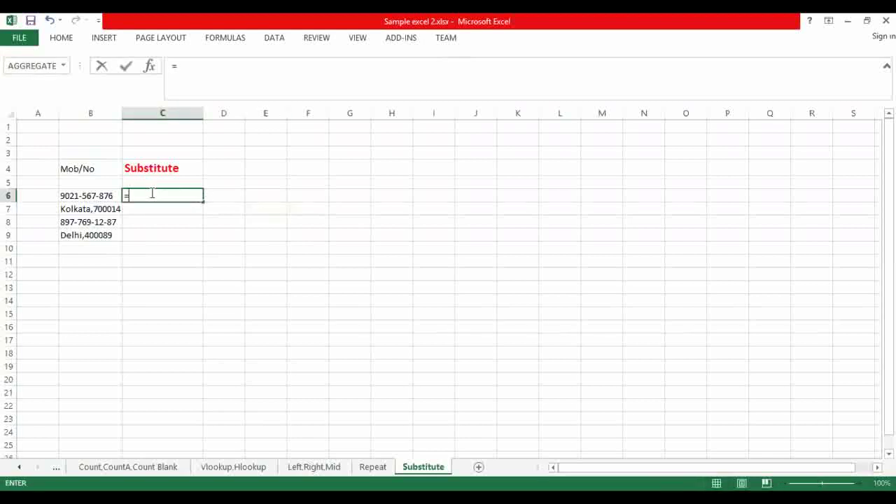
{"action": "type", "text": "subs"}
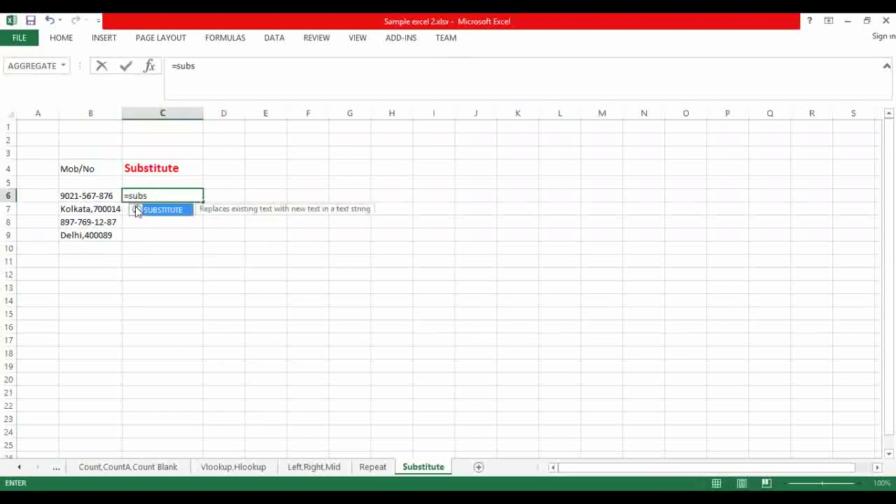
{"action": "double_click", "coordinate": [152, 211]}
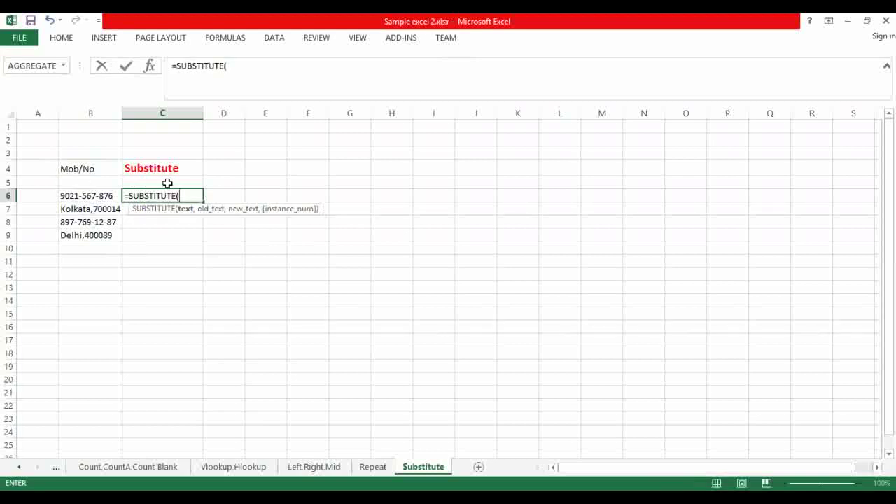
{"action": "left_click", "coordinate": [98, 196]}
{"action": "type", "text": ","}
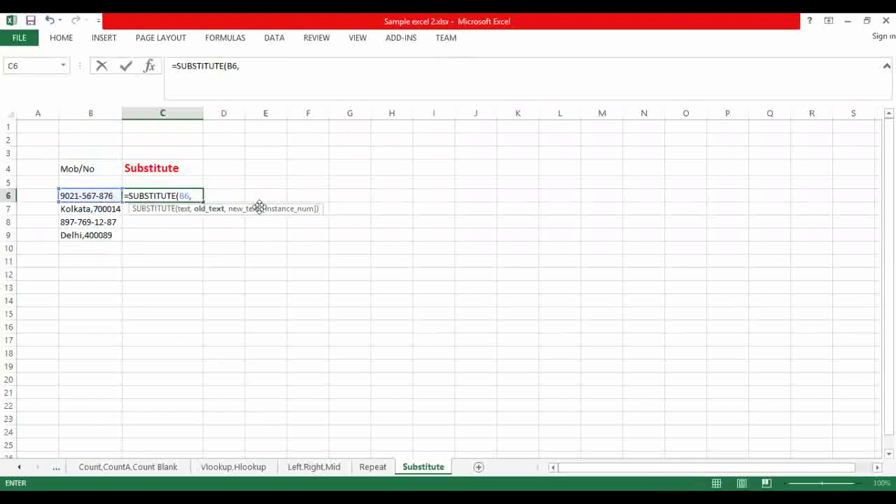
{"action": "type", "text": "\"-\",\""}
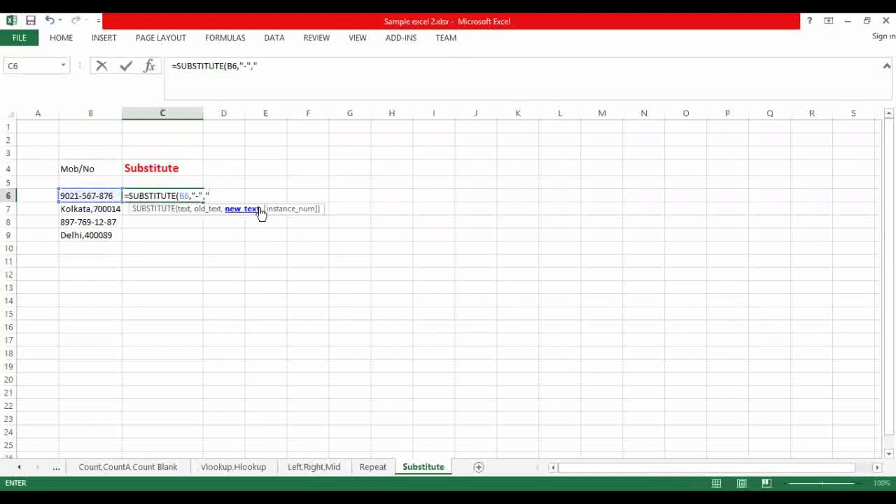
{"action": "type", "text": "\")"}
{"action": "key", "text": "Return"}
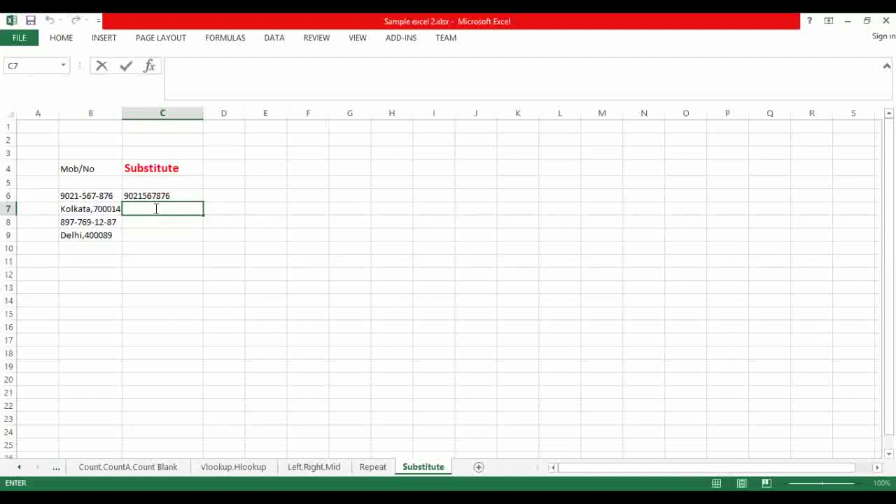
Replace the comma in the Kolkata entry with a hyphen using =SUBSTITUTE(B7,",","-") in C7, and copy the formula down to C9.
{"action": "type", "text": "=subst"}
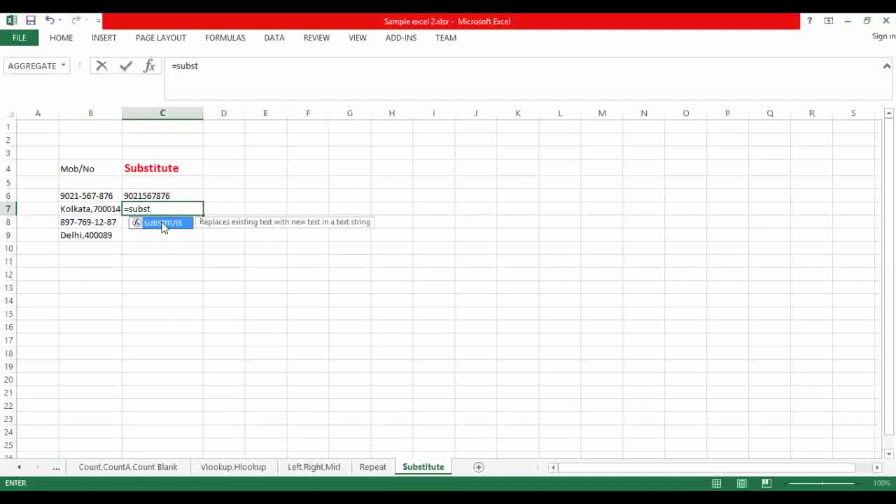
{"action": "double_click", "coordinate": [162, 222]}
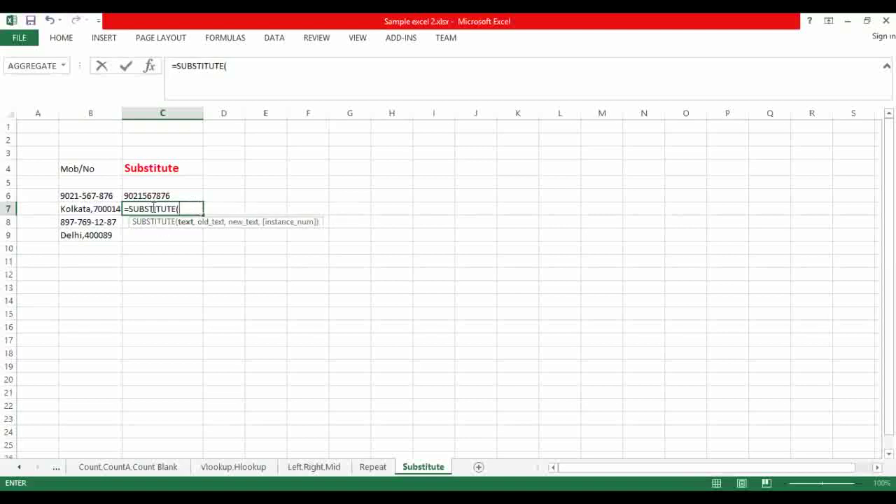
{"action": "left_click", "coordinate": [95, 209]}
{"action": "type", "text": ","}
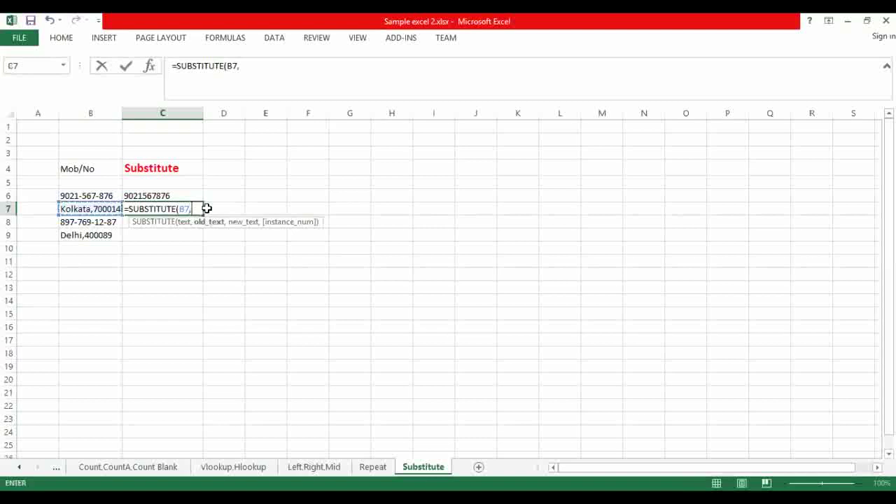
{"action": "type", "text": "\"-\","}
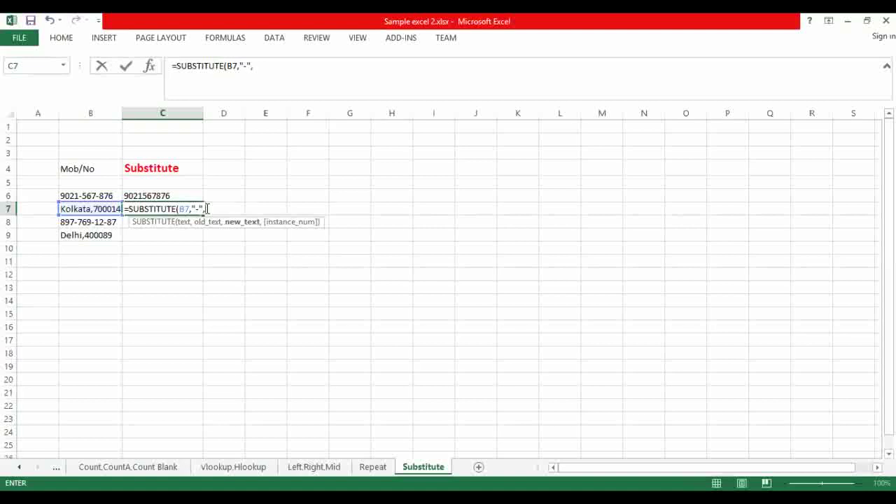
{"action": "key", "text": "Left"}
{"action": "key", "text": "Left"}
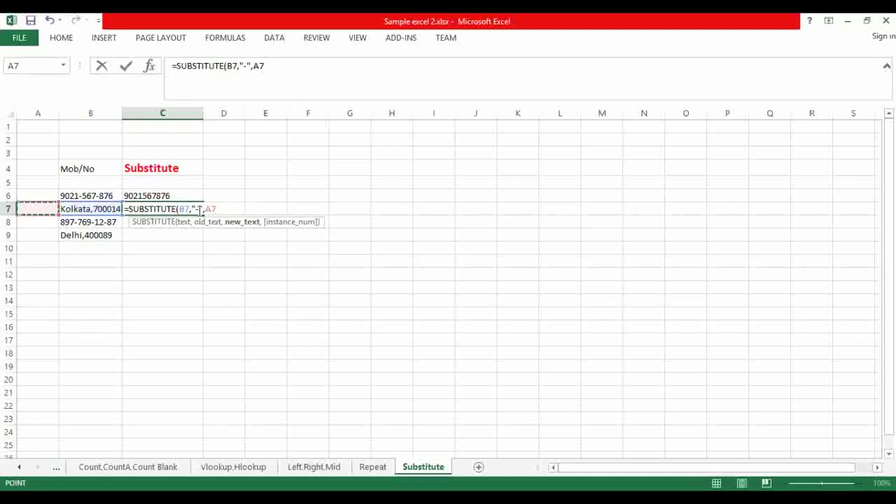
{"action": "left_click", "coordinate": [198, 209]}
{"action": "key", "text": "BackSpace"}
{"action": "type", "text": ","}
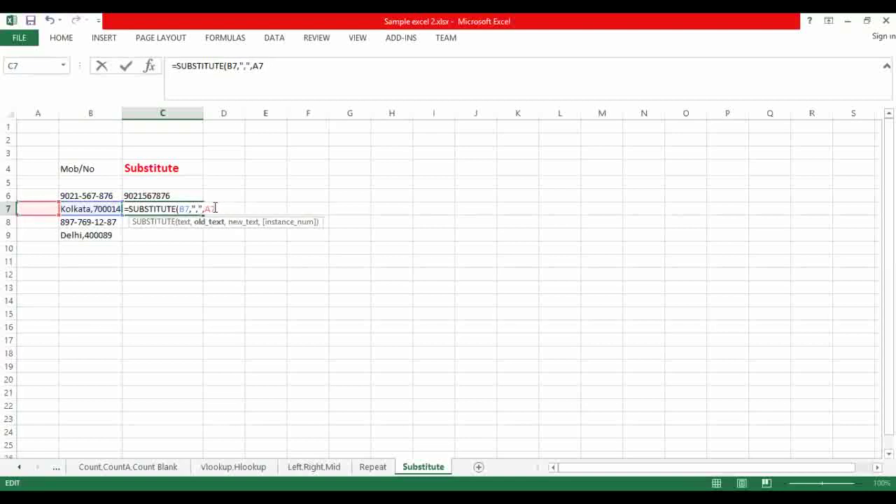
{"action": "key", "text": "BackSpace"}
{"action": "key", "text": "BackSpace"}
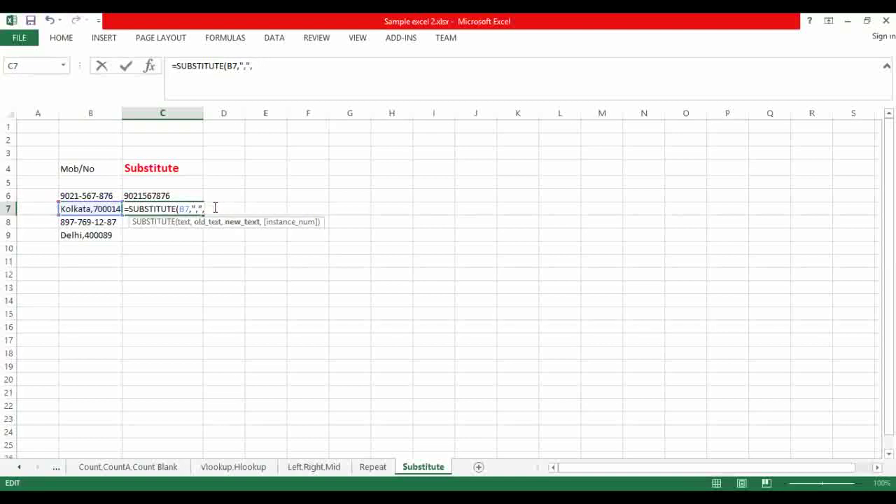
{"action": "type", "text": "\"-\")"}
{"action": "key", "text": "Return"}
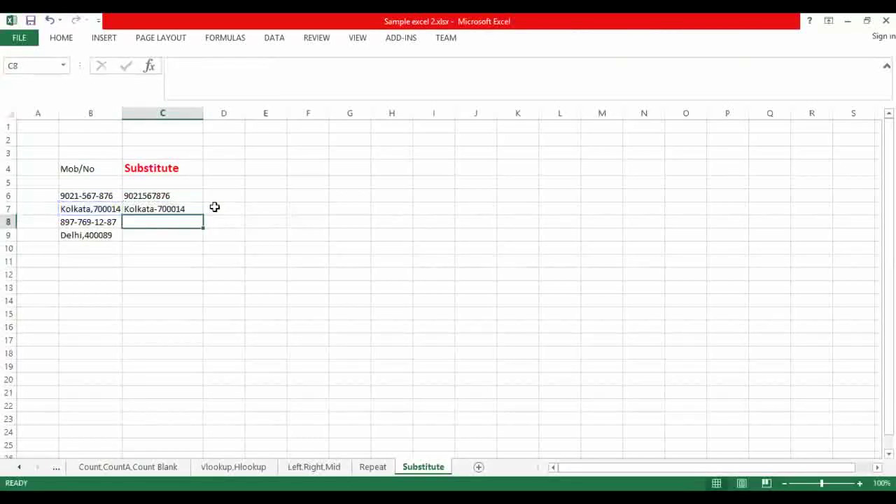
{"action": "left_click", "coordinate": [185, 209]}
{"action": "left_click_drag", "start_coordinate": [203, 213], "coordinate": [200, 242]}
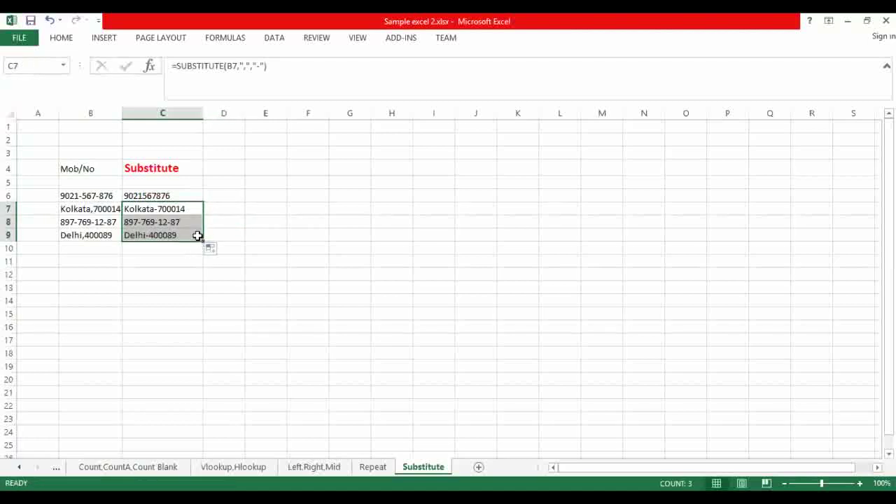
Edit the formula in C8 to =SUBSTITUTE(B8,"-","") so it removes the hyphens from the mobile number.
{"action": "left_click", "coordinate": [185, 221]}
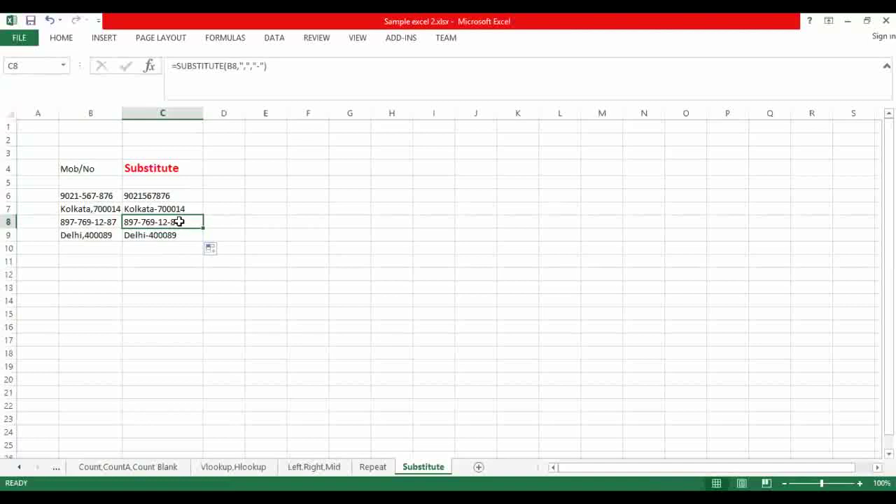
{"action": "double_click", "coordinate": [180, 221]}
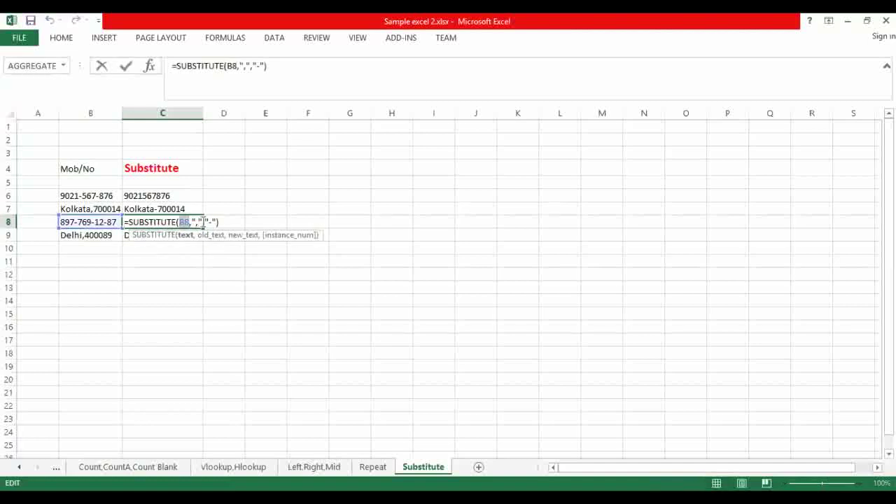
{"action": "double_click", "coordinate": [188, 222]}
{"action": "left_click", "coordinate": [197, 223]}
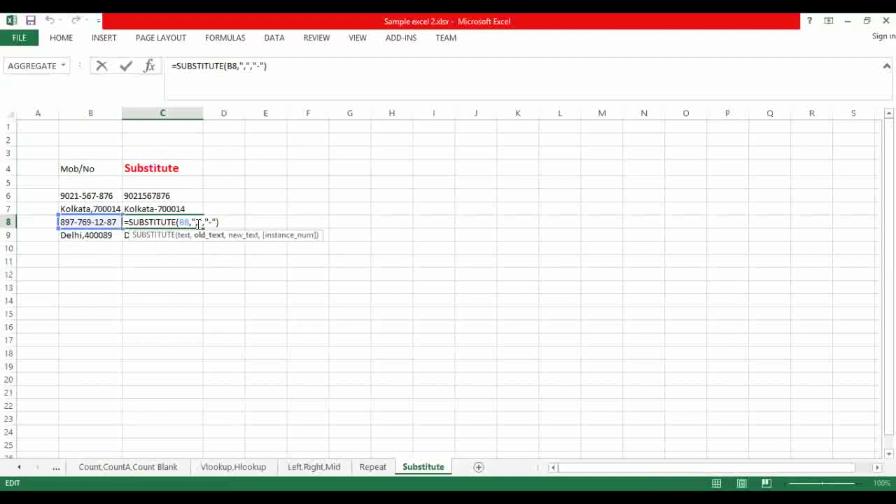
{"action": "key", "text": "BackSpace"}
{"action": "type", "text": "-"}
{"action": "key", "text": "BackSpace"}
{"action": "key", "text": "Return"}
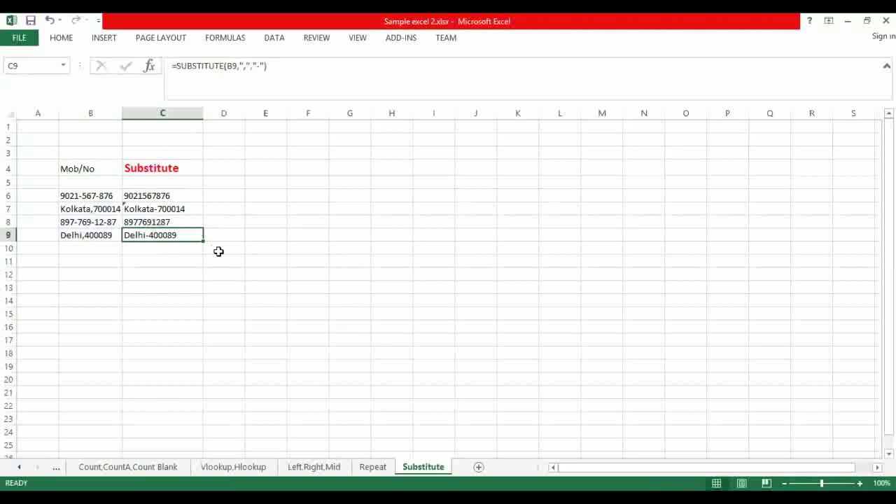
{"action": "left_click", "coordinate": [218, 249]}
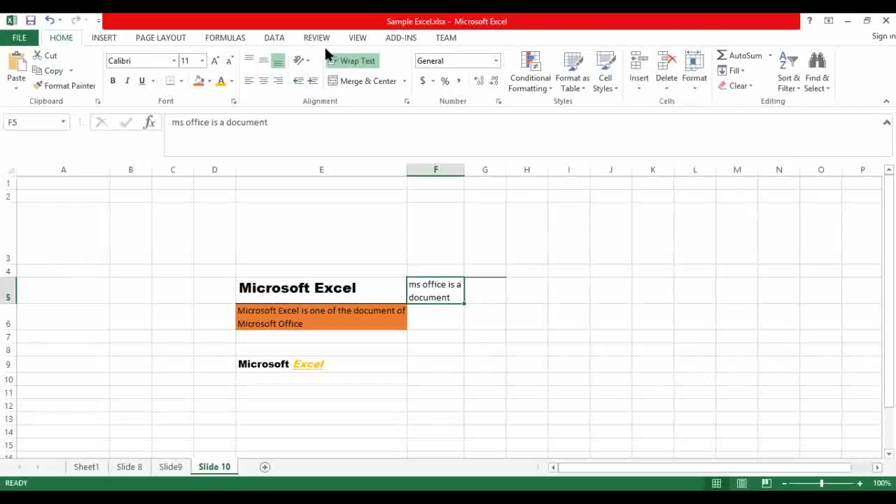
Switch to the slide presentation and show the Recap slide.
{"action": "key", "text": "alt+Tab"}
{"action": "left_click", "coordinate": [716, 427]}
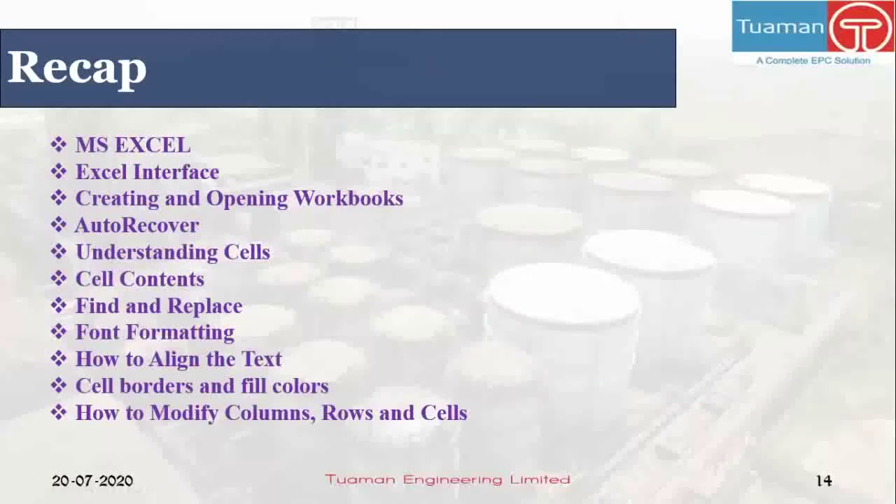